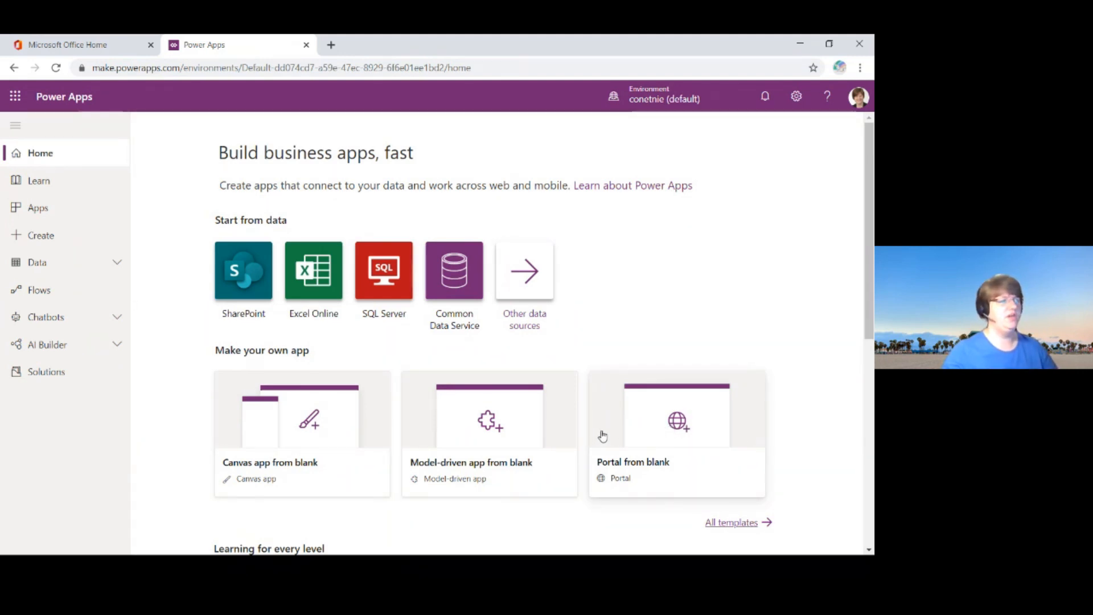
Step: Open the custom Application entity from the environment's list of Common Data Service entities
{"action": "scroll", "coordinate": [602, 436], "scroll_direction": "down", "scroll_amount": 3}
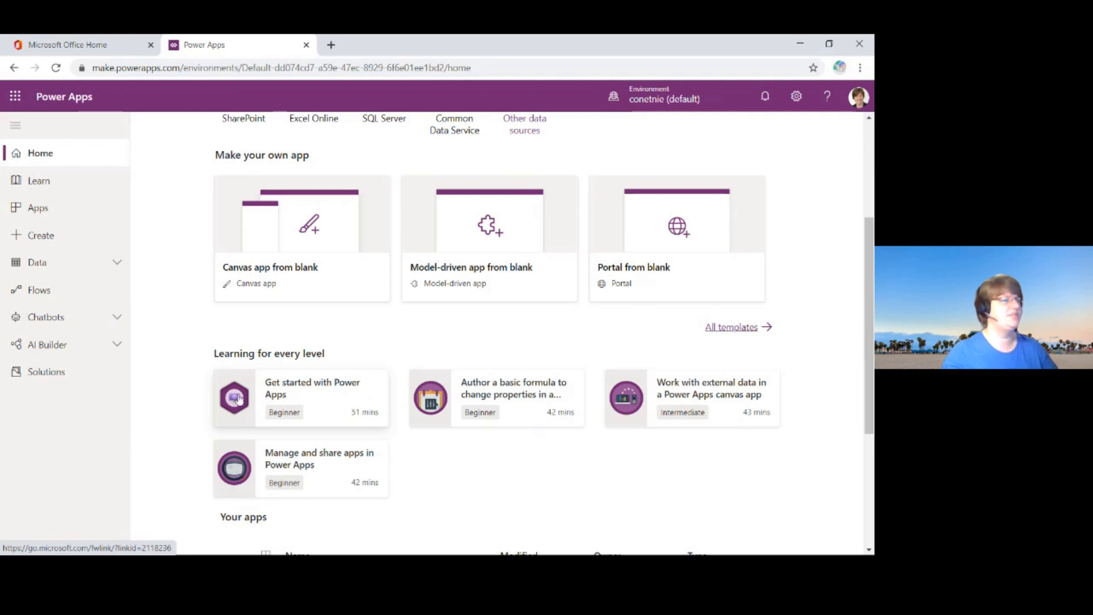
{"action": "scroll", "coordinate": [228, 415], "scroll_direction": "up", "scroll_amount": 3}
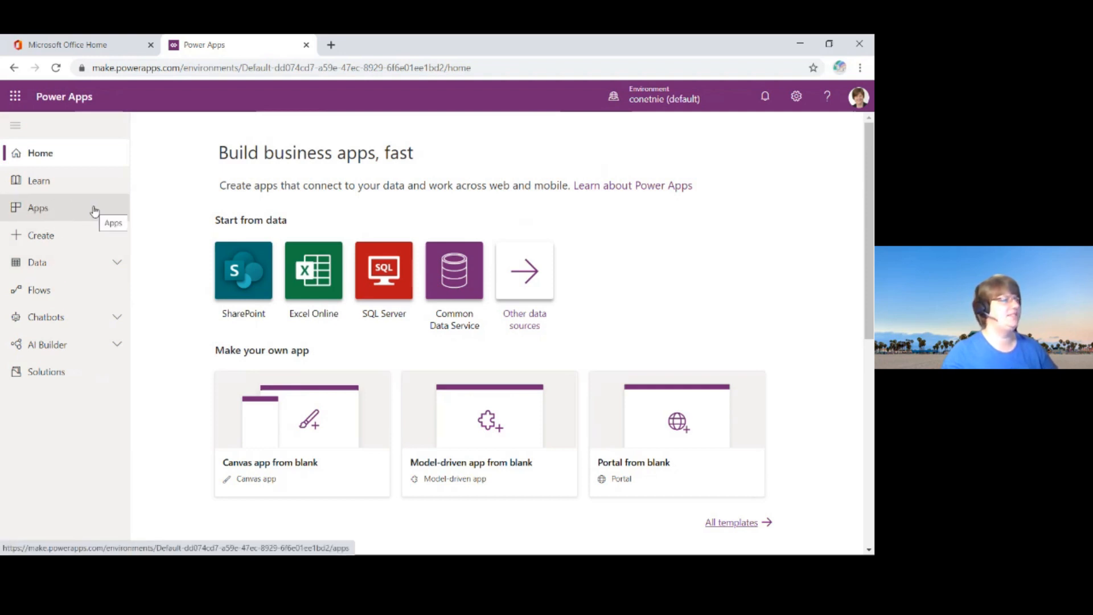
{"action": "left_click", "coordinate": [63, 269]}
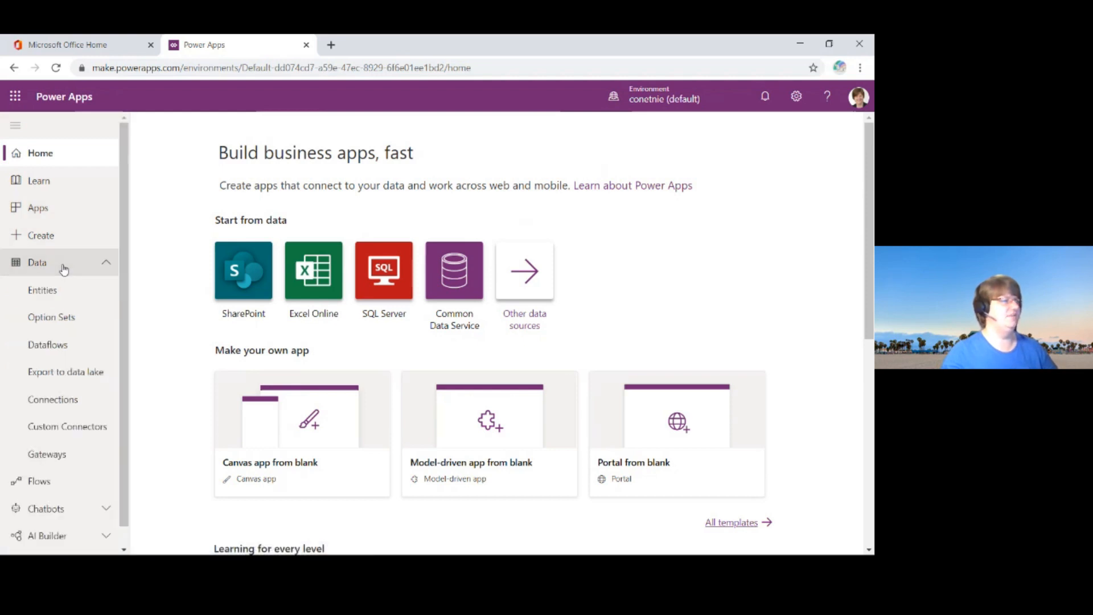
{"action": "left_click", "coordinate": [80, 297]}
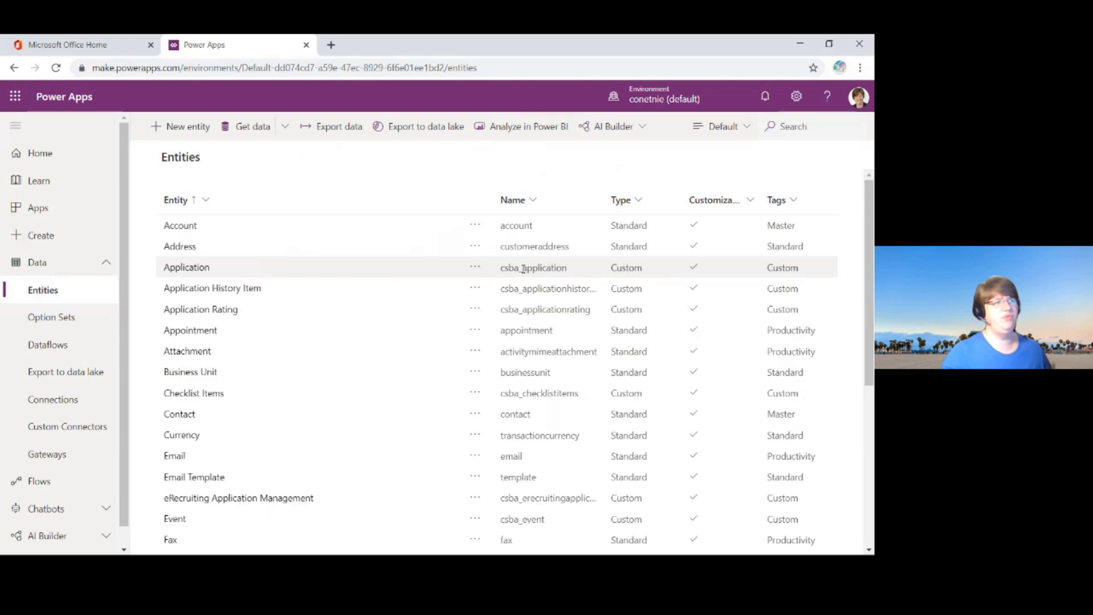
{"action": "left_click_drag", "start_coordinate": [524, 268], "coordinate": [509, 269]}
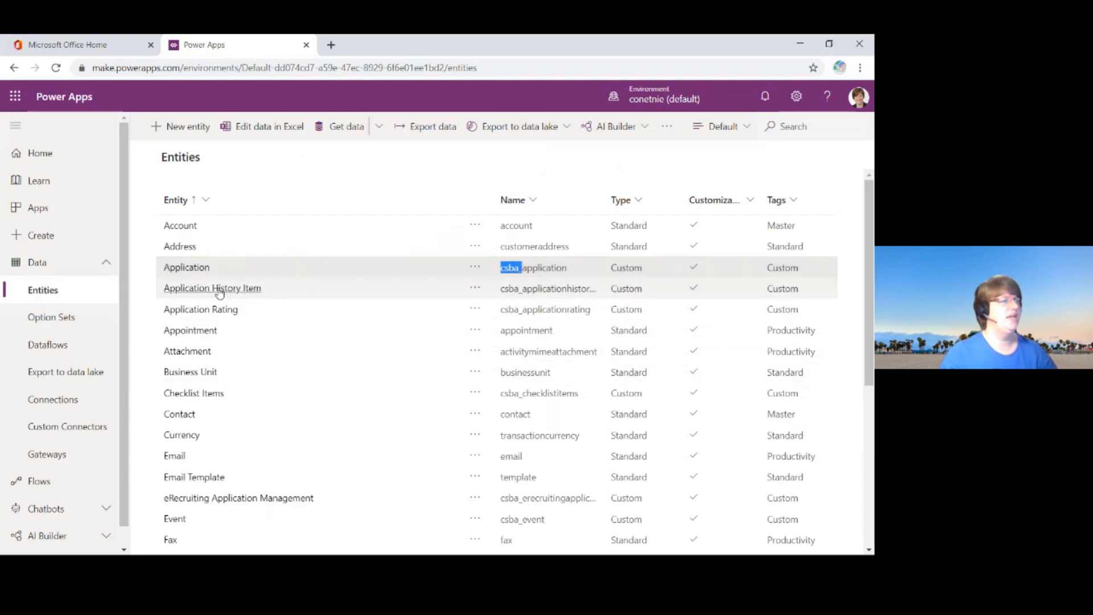
{"action": "left_click", "coordinate": [181, 270]}
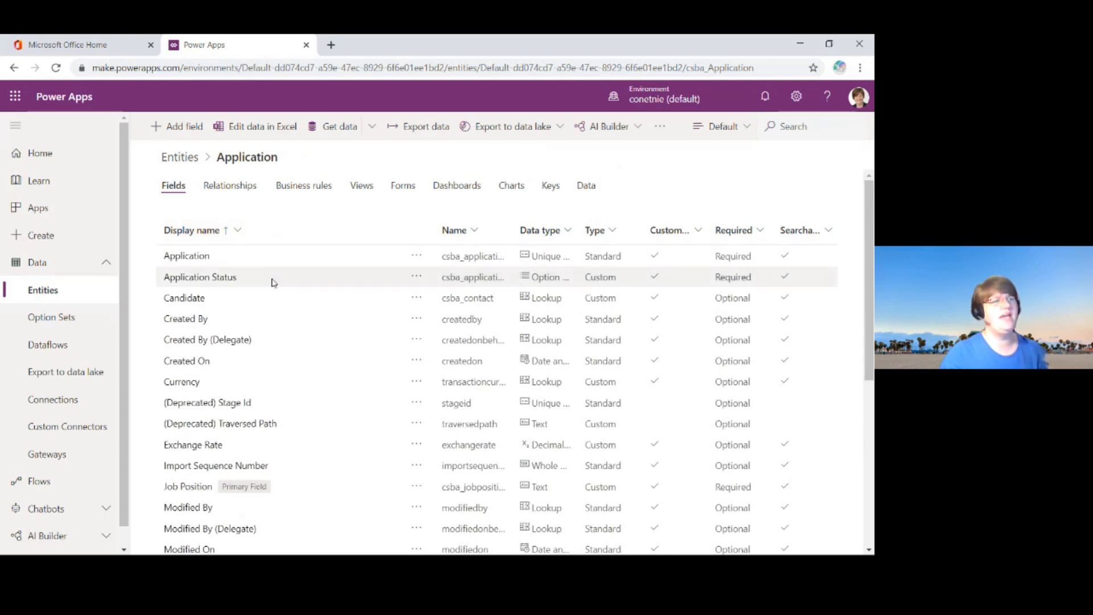
Step: Examine the Application entity's full list of fields, including their data types and which ones are required
{"action": "scroll", "coordinate": [272, 282], "scroll_direction": "down", "scroll_amount": 6}
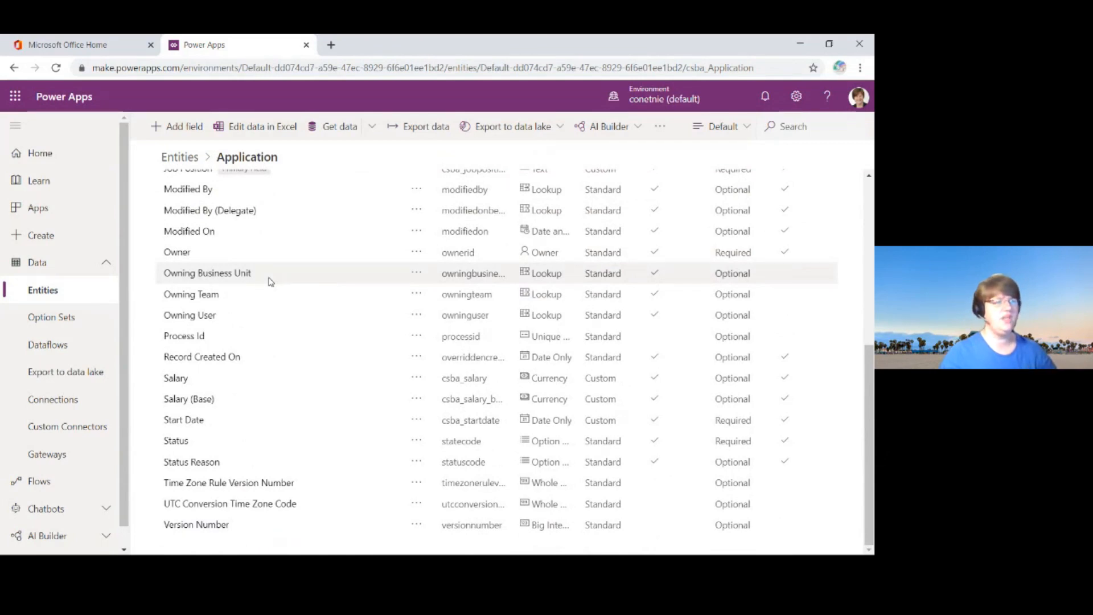
{"action": "scroll", "coordinate": [271, 281], "scroll_direction": "up", "scroll_amount": 6}
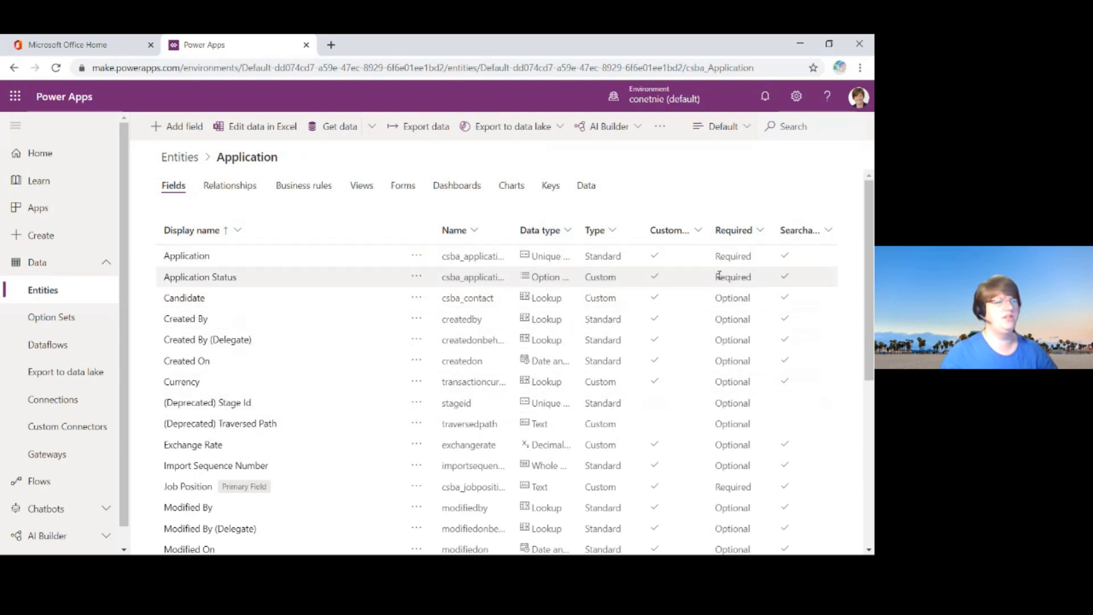
{"action": "scroll", "coordinate": [284, 334], "scroll_direction": "down", "scroll_amount": 1}
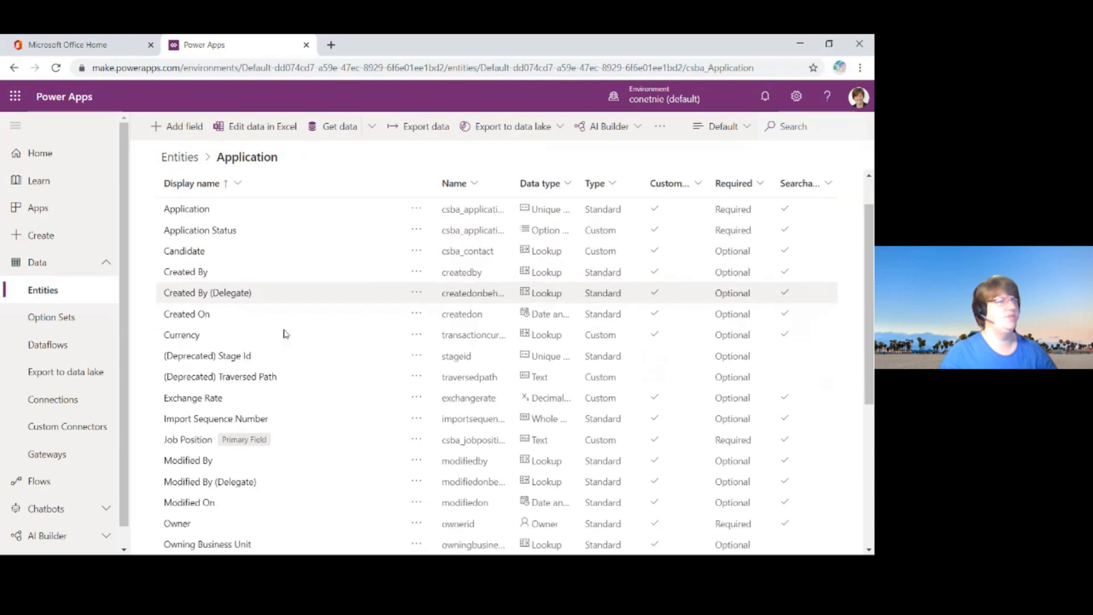
{"action": "scroll", "coordinate": [284, 335], "scroll_direction": "down", "scroll_amount": 4}
{"action": "scroll", "coordinate": [225, 312], "scroll_direction": "up", "scroll_amount": 5}
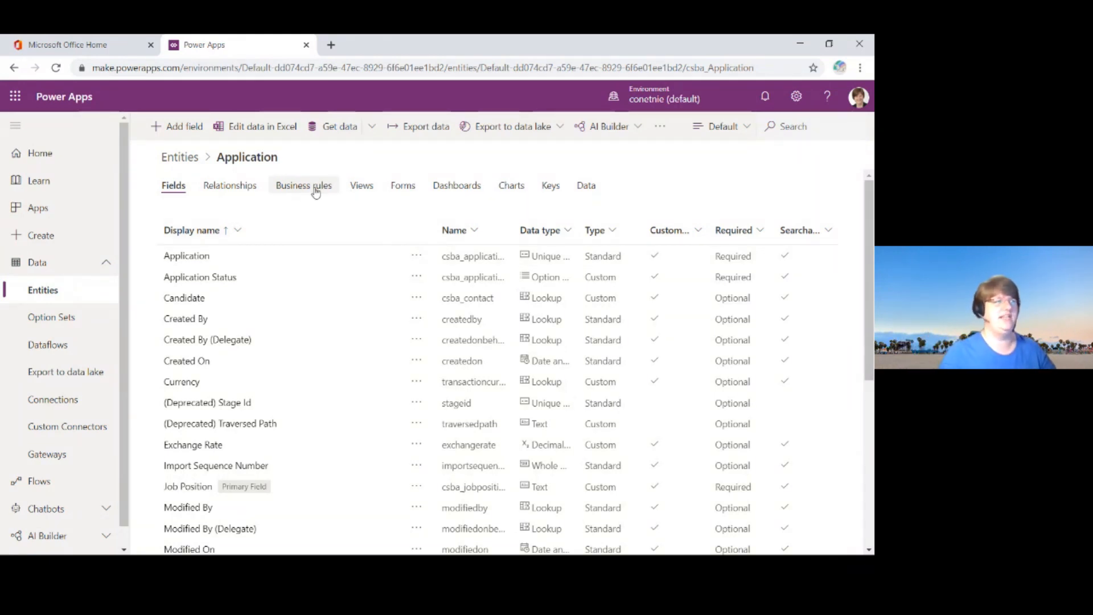
Step: Review the Application entity's views, its forms and its stored data records
{"action": "left_click", "coordinate": [363, 188]}
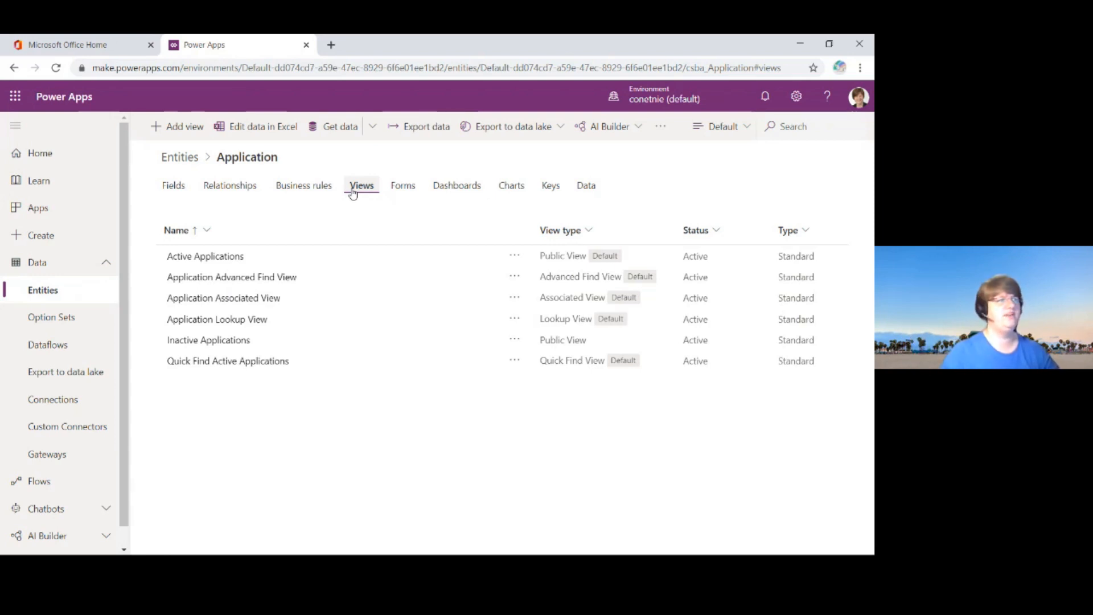
{"action": "left_click", "coordinate": [397, 188]}
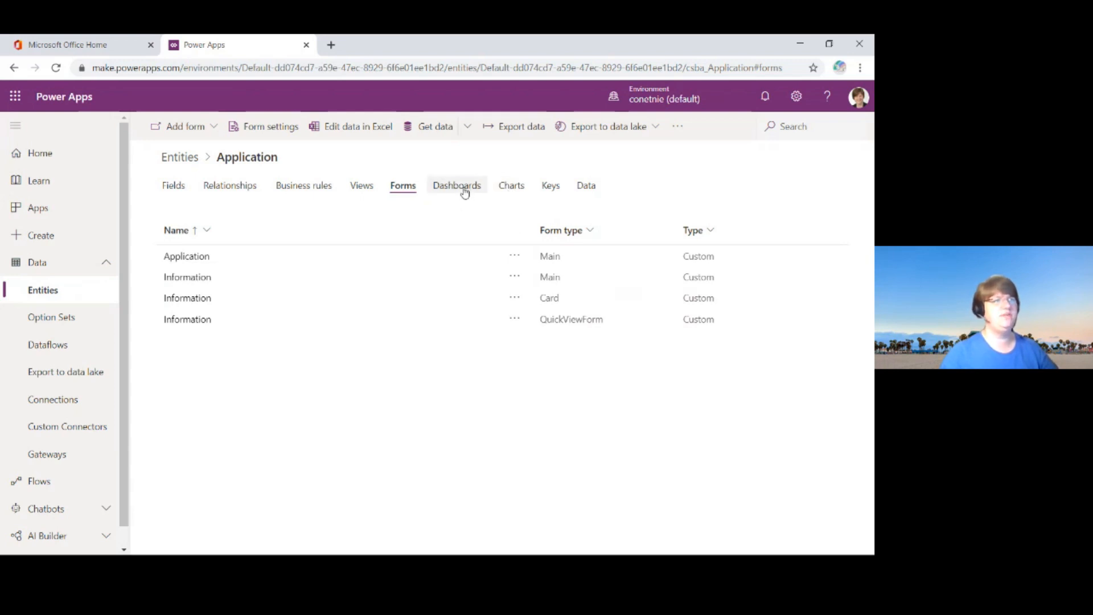
{"action": "left_click", "coordinate": [590, 192]}
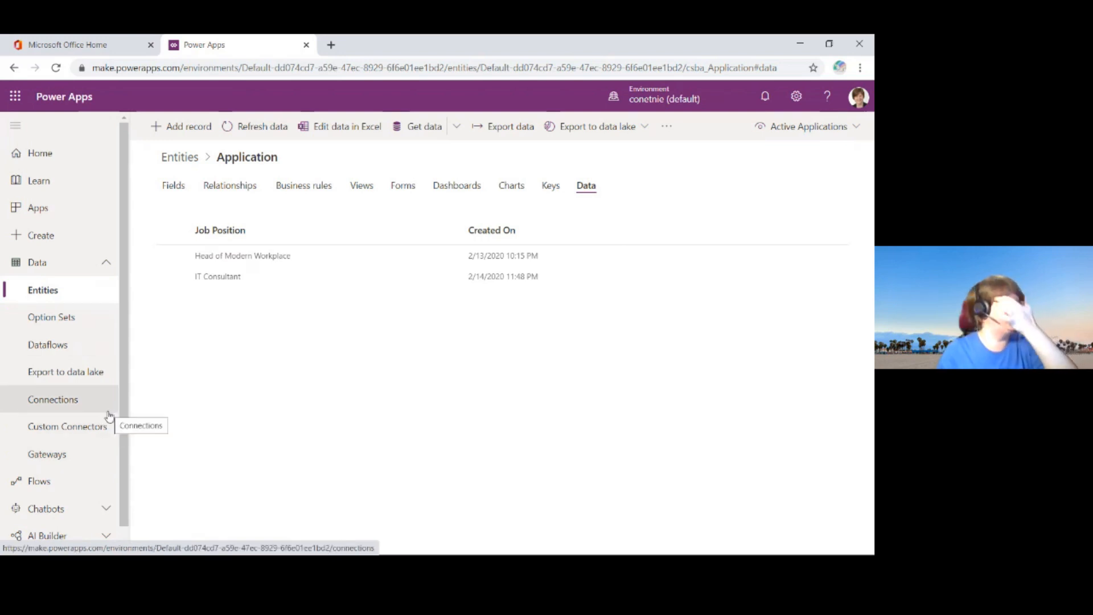
Step: Start a new solution with the display name "M365 Philly eRecruiting Services"
{"action": "left_click", "coordinate": [109, 263]}
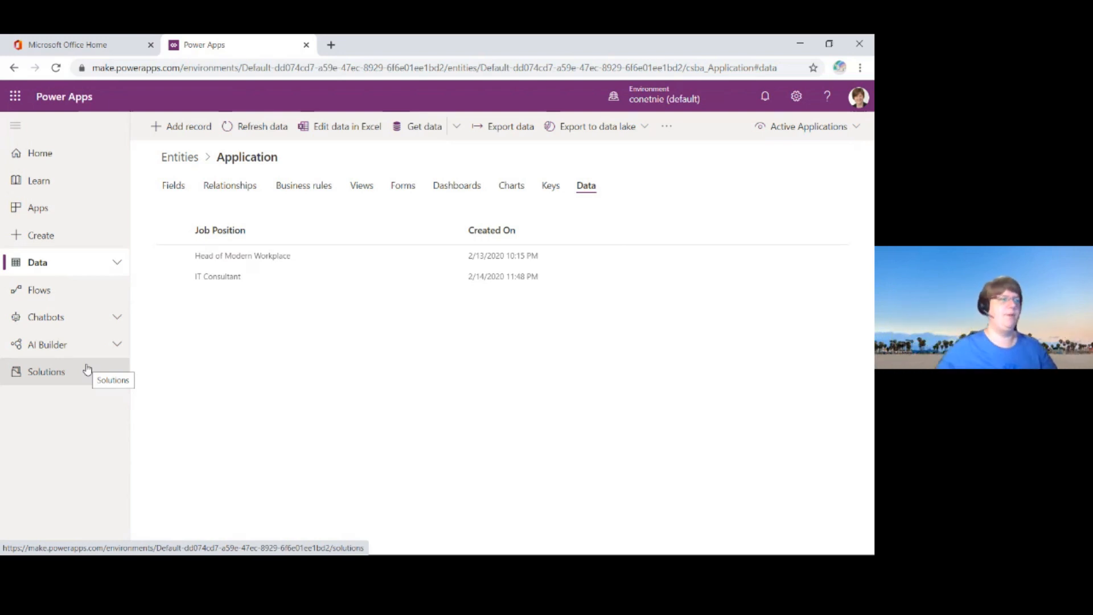
{"action": "left_click", "coordinate": [64, 380]}
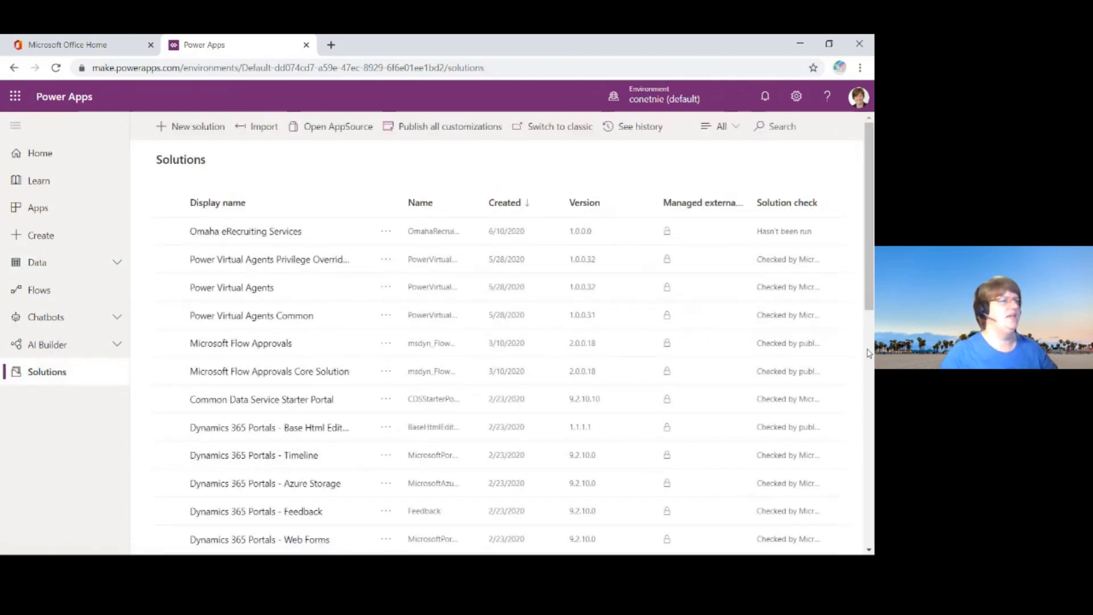
{"action": "left_click", "coordinate": [197, 128]}
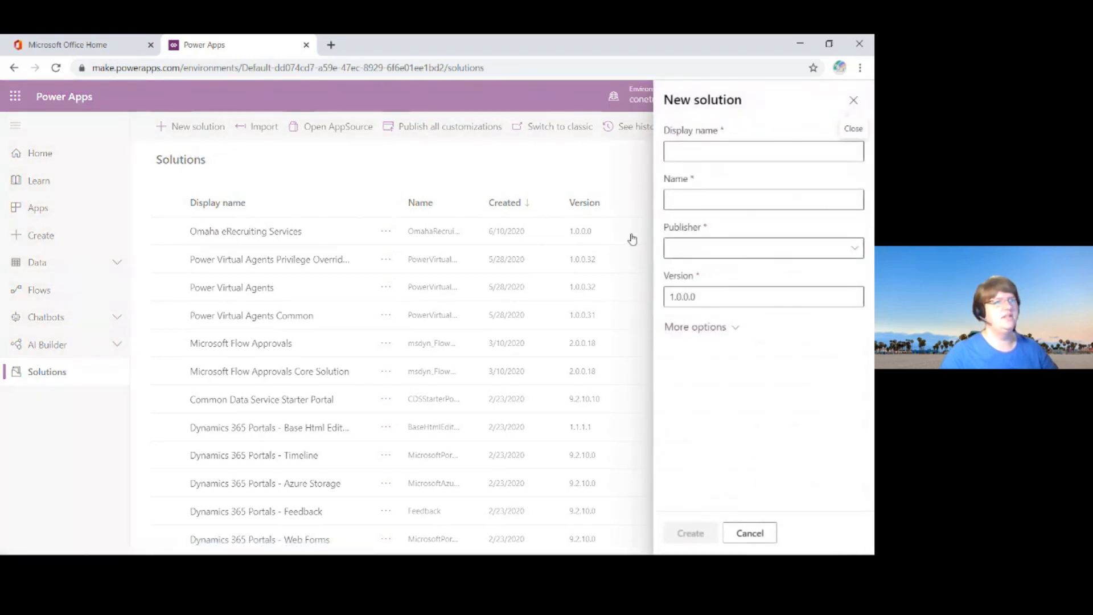
{"action": "left_click", "coordinate": [739, 151]}
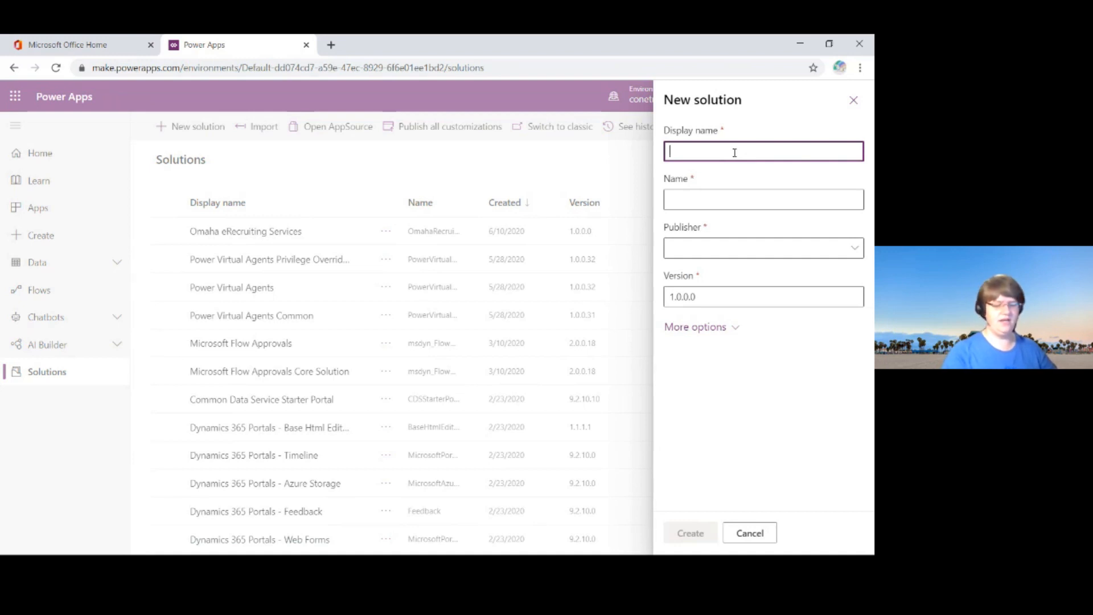
{"action": "type", "text": "M365"}
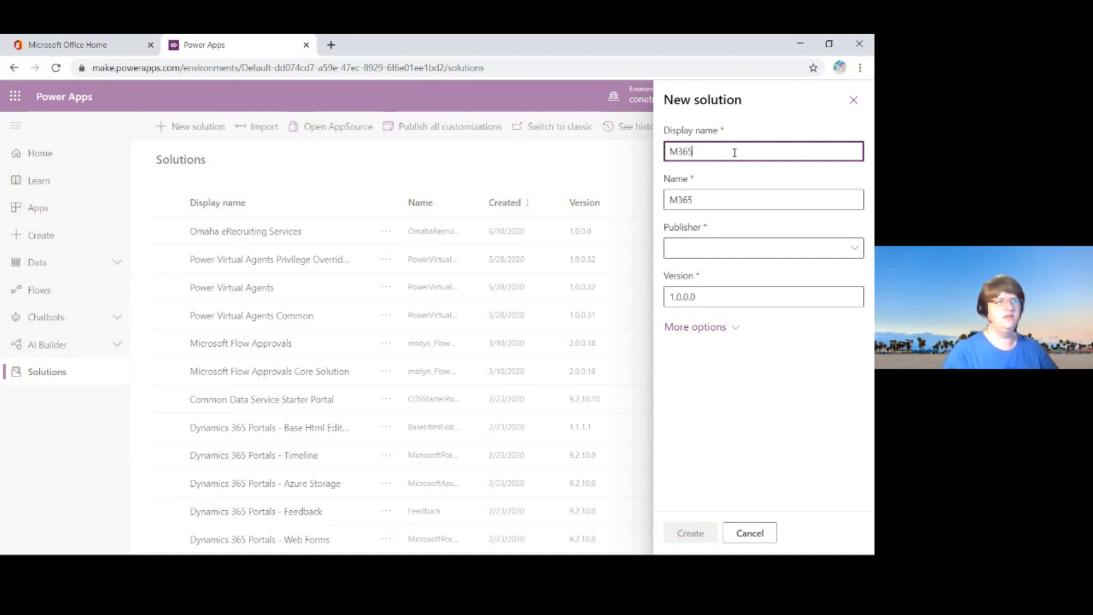
{"action": "type", "text": " Philly"}
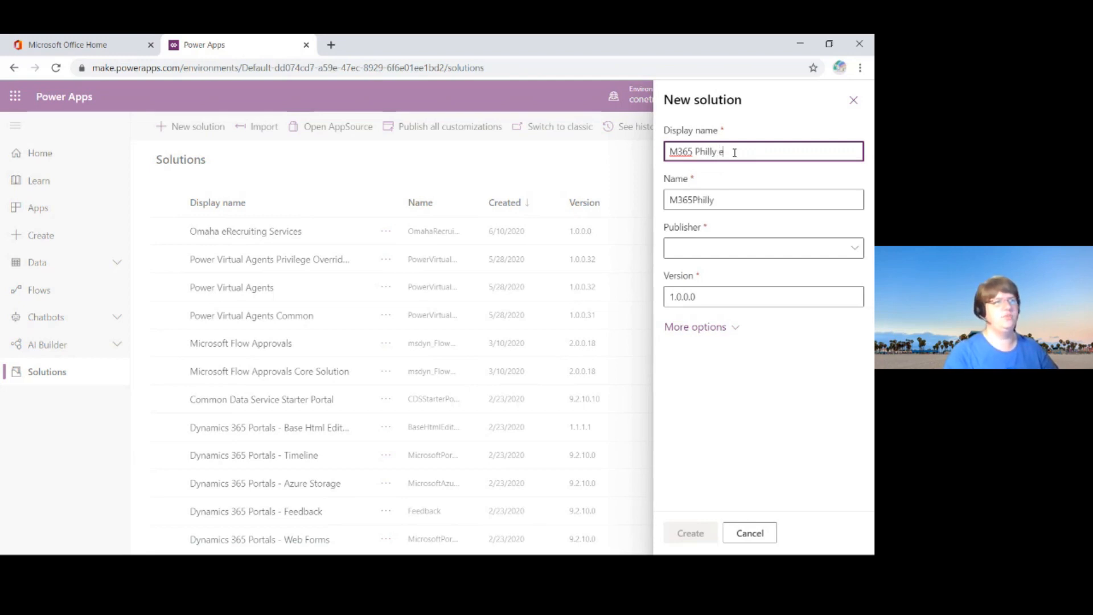
{"action": "type", "text": "eRecruiting Se"}
{"action": "key", "text": "BackSpace"}
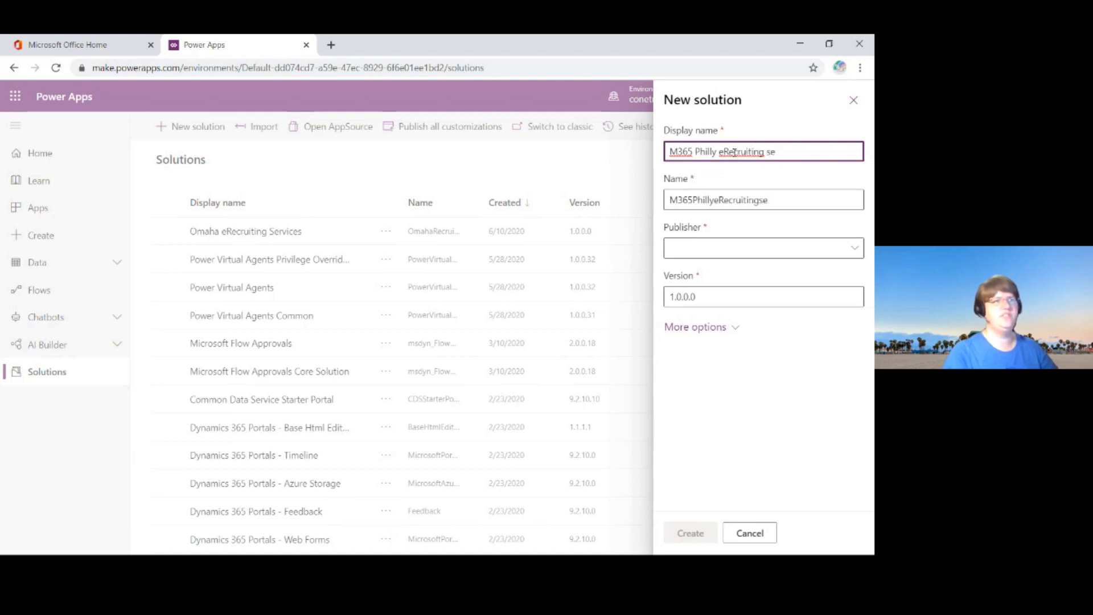
{"action": "key", "text": "BackSpace"}
{"action": "type", "text": "Services"}
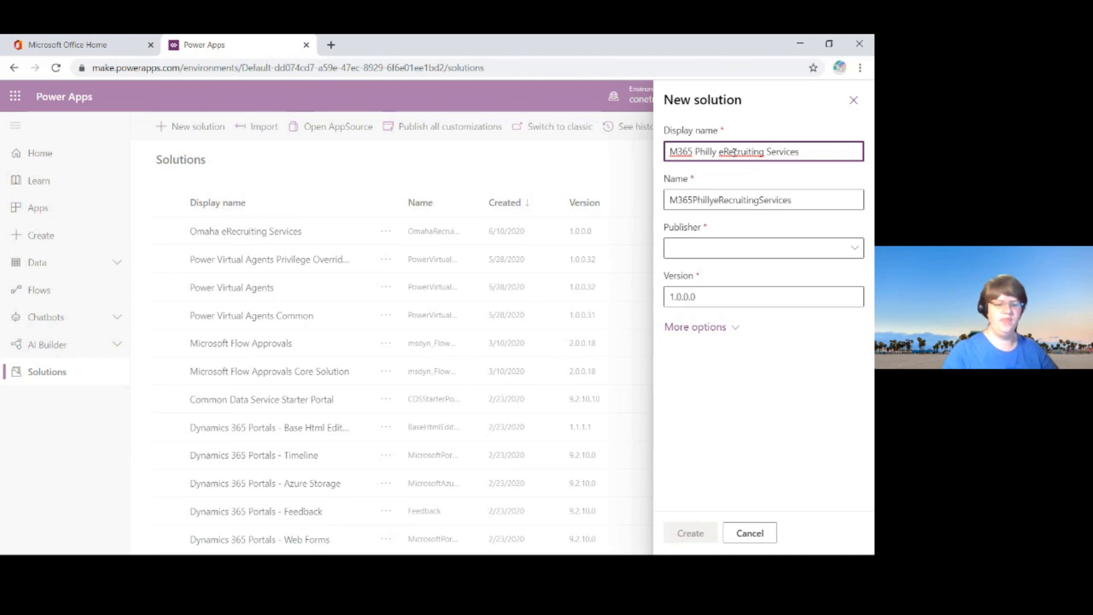
Step: Check the new solution's display name and internal name, and set its publisher to CONET
{"action": "triple_click", "coordinate": [735, 152]}
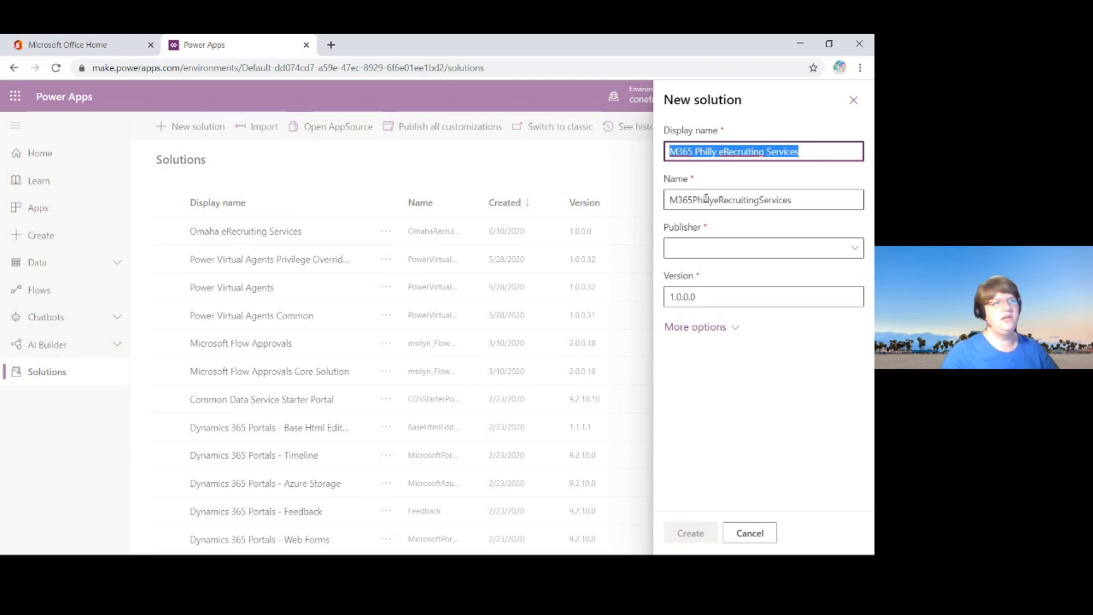
{"action": "left_click_drag", "start_coordinate": [683, 200], "coordinate": [792, 199]}
{"action": "left_click", "coordinate": [827, 204]}
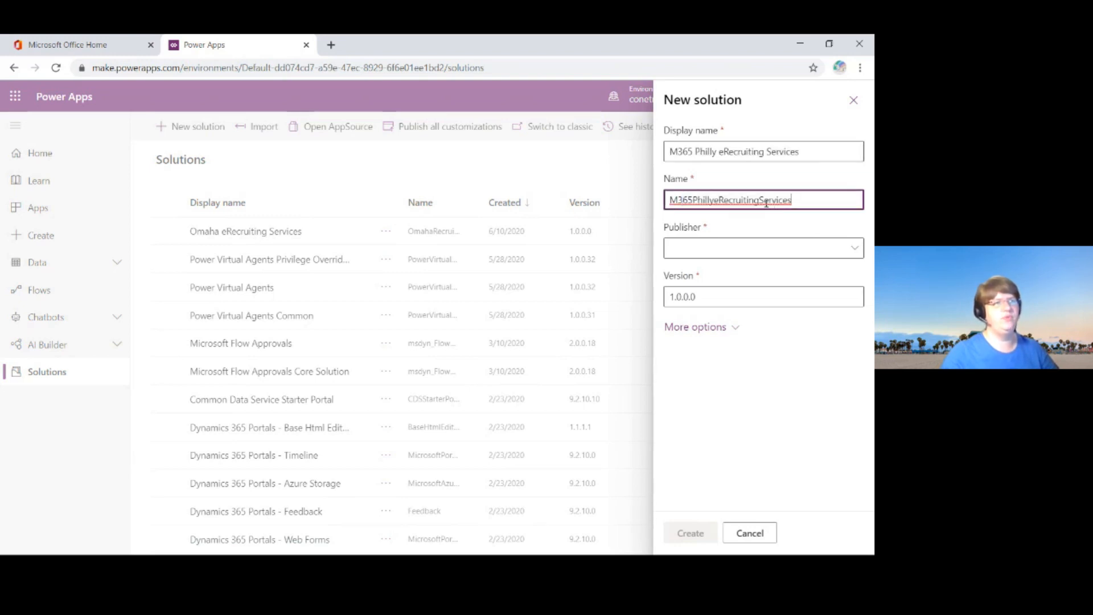
{"action": "left_click", "coordinate": [855, 250]}
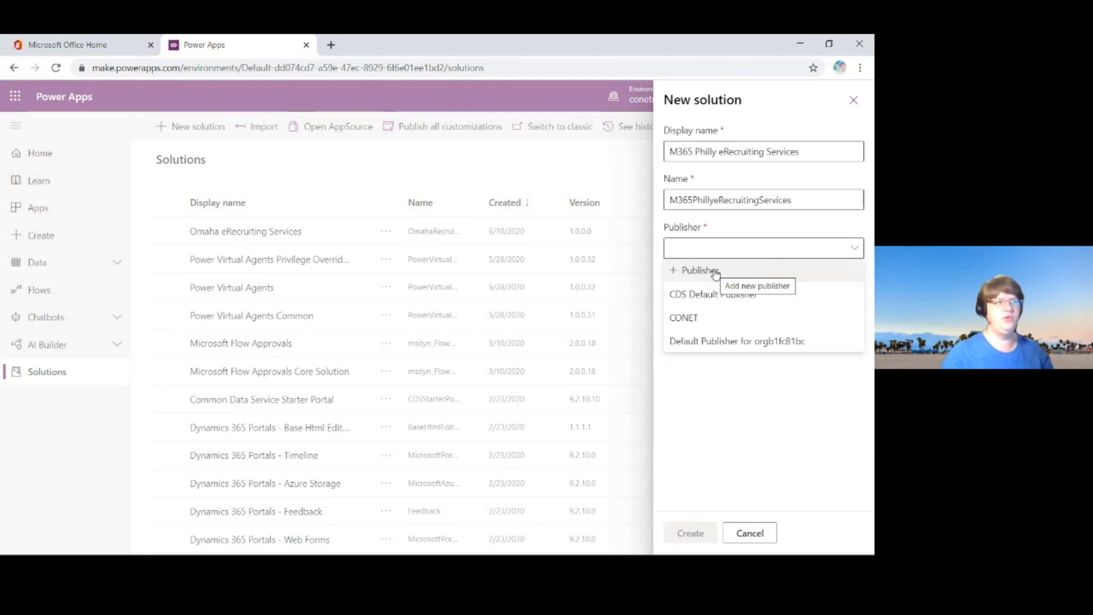
{"action": "left_click", "coordinate": [710, 321]}
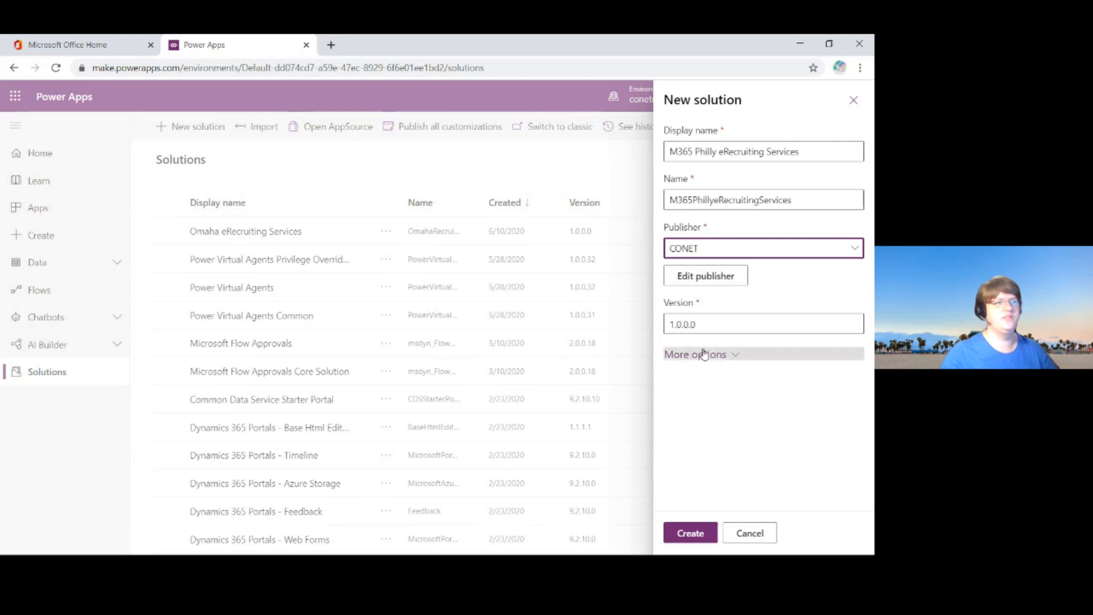
Step: Create the solution, keeping version 1.0.0.0
{"action": "double_click", "coordinate": [764, 330]}
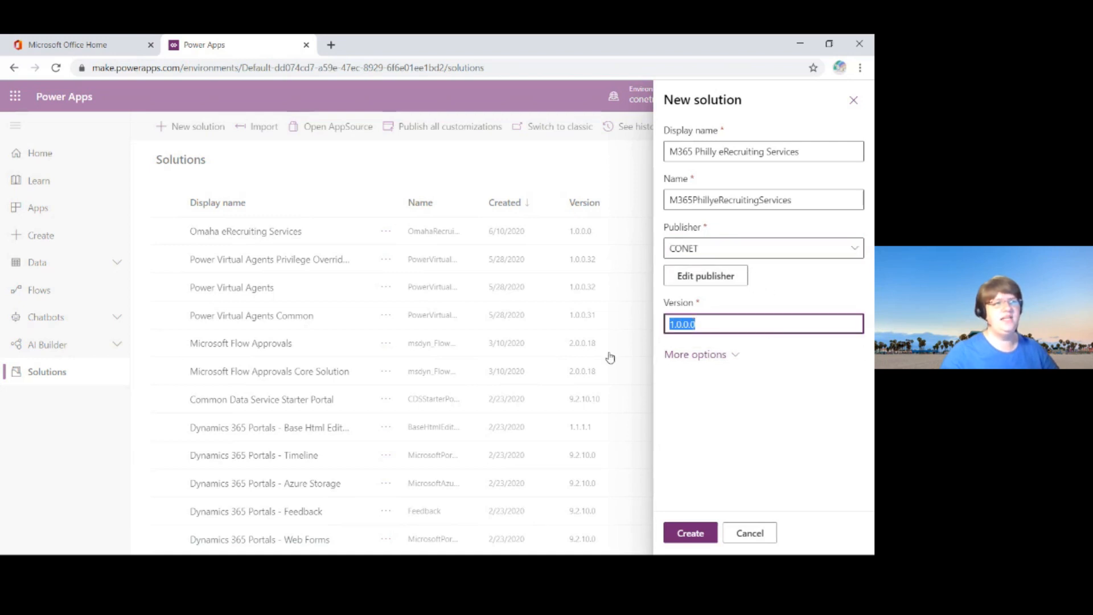
{"action": "left_click", "coordinate": [744, 324]}
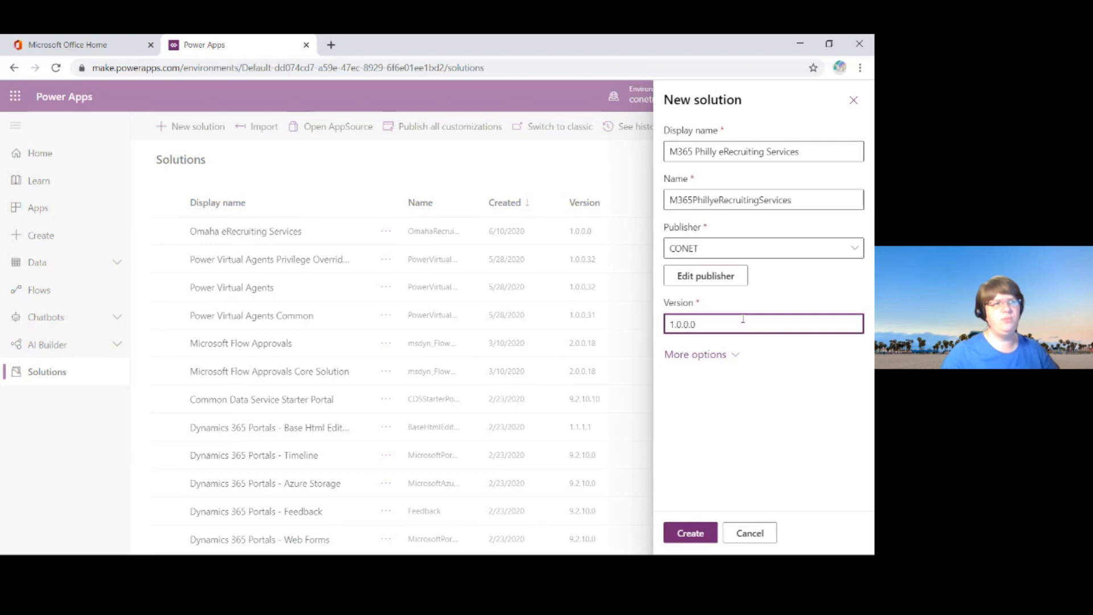
{"action": "double_click", "coordinate": [737, 324]}
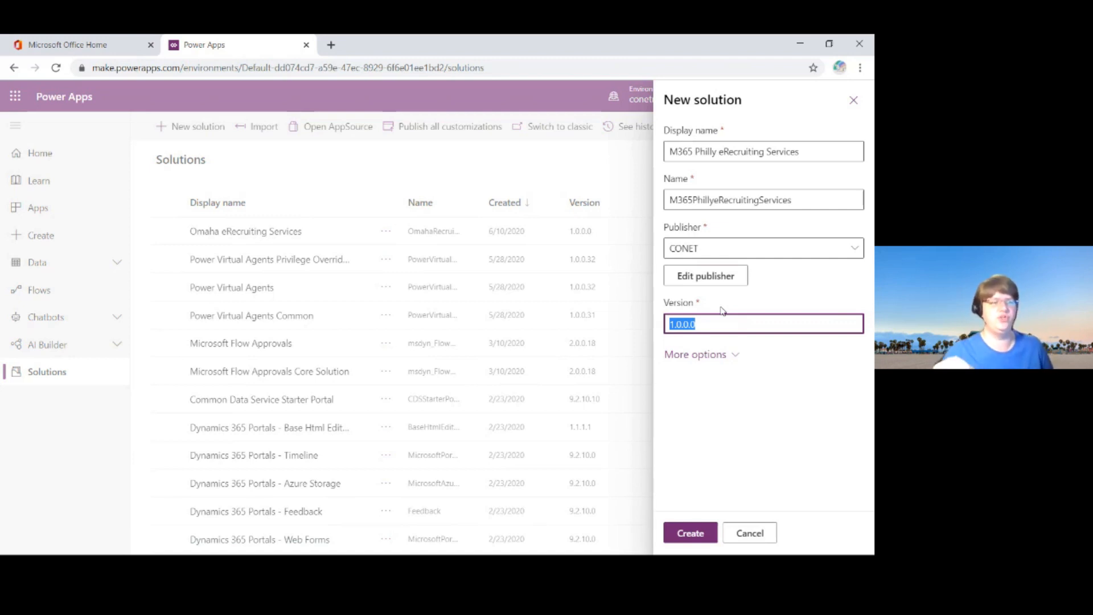
{"action": "left_click", "coordinate": [703, 325]}
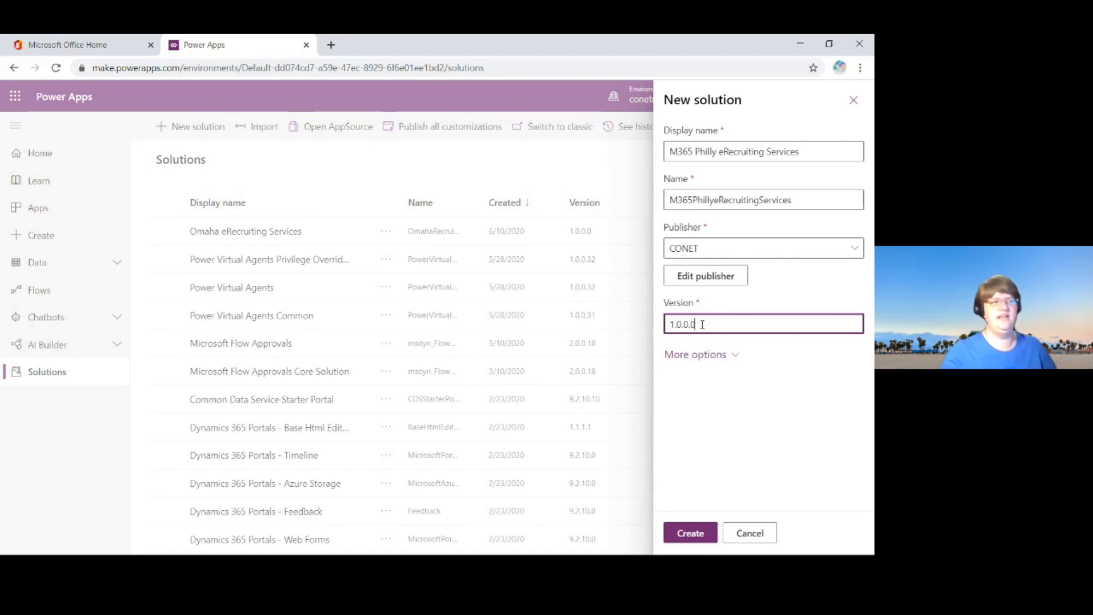
{"action": "left_click_drag", "start_coordinate": [729, 324], "coordinate": [678, 325]}
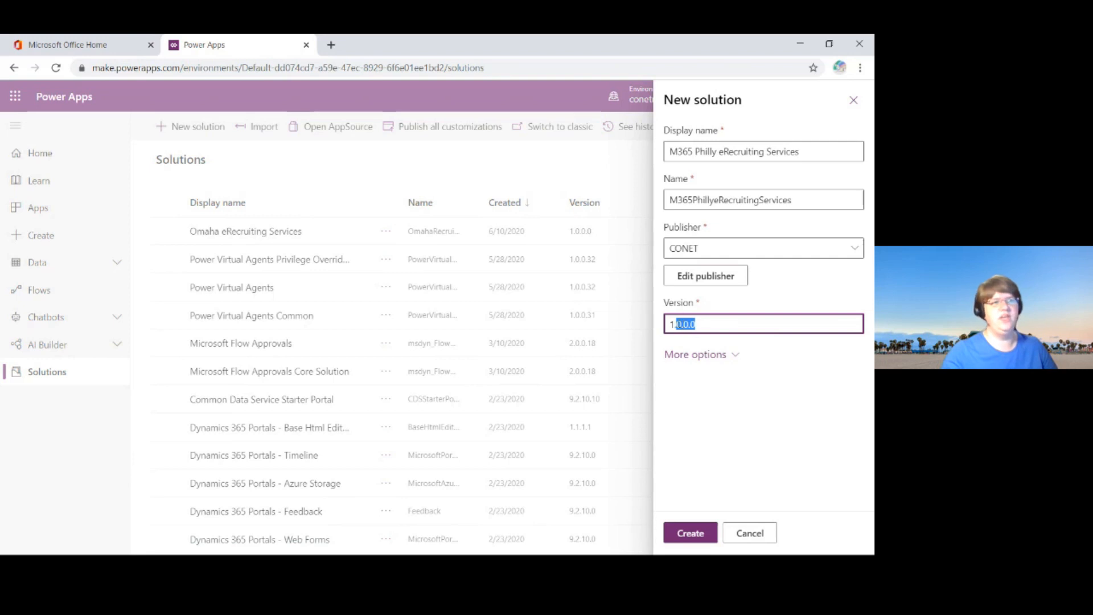
{"action": "left_click", "coordinate": [700, 324]}
{"action": "left_click_drag", "start_coordinate": [700, 324], "coordinate": [669, 324]}
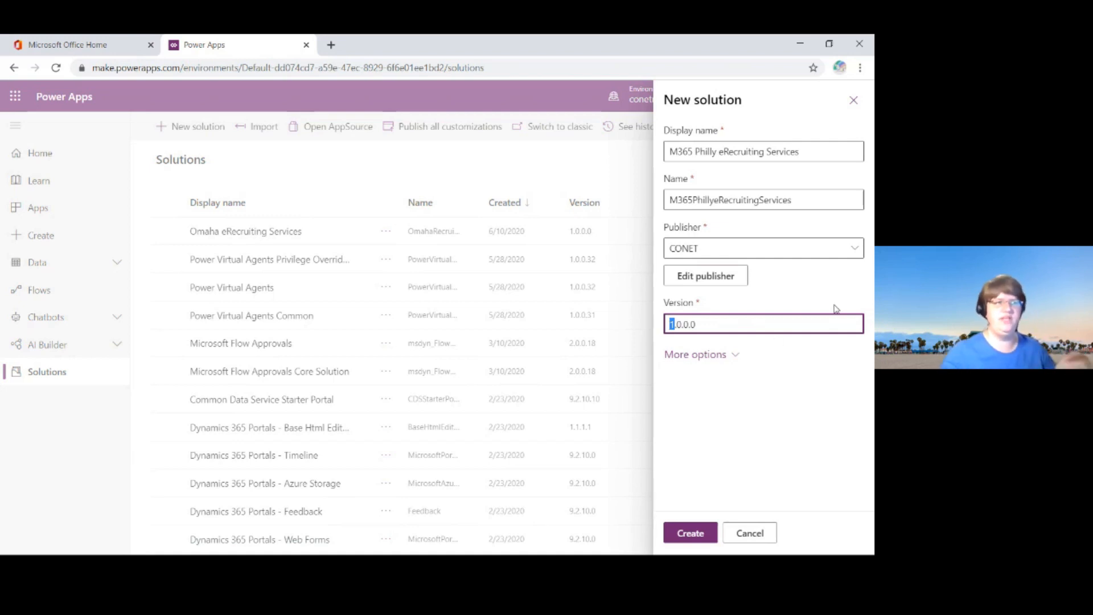
{"action": "left_click", "coordinate": [691, 533]}
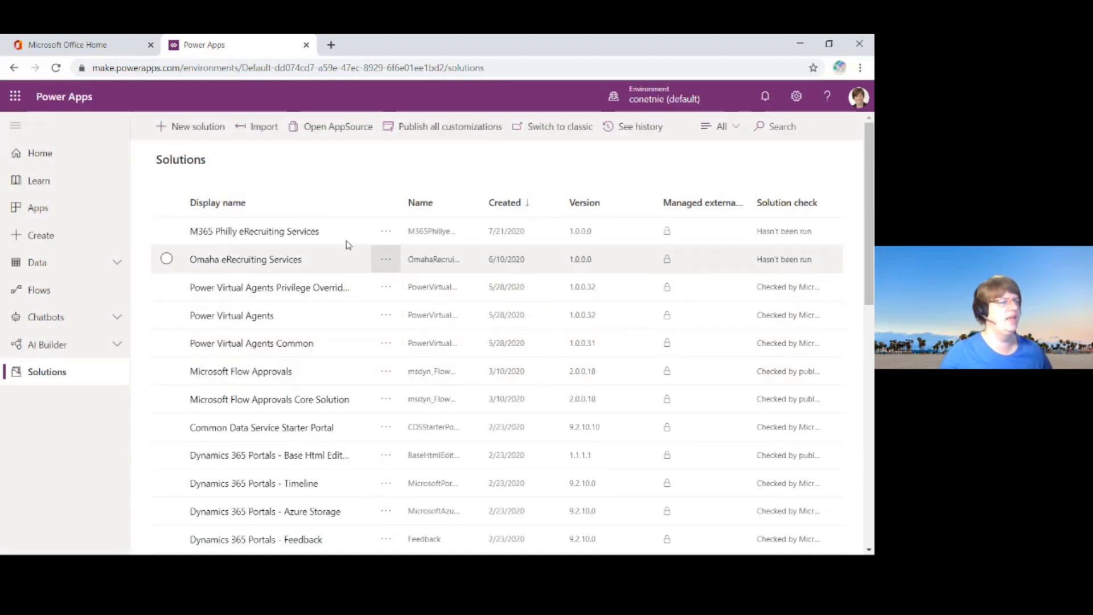
Step: Open the M365 Philly eRecruiting Services solution and review which types of new components it can hold
{"action": "left_click", "coordinate": [294, 235]}
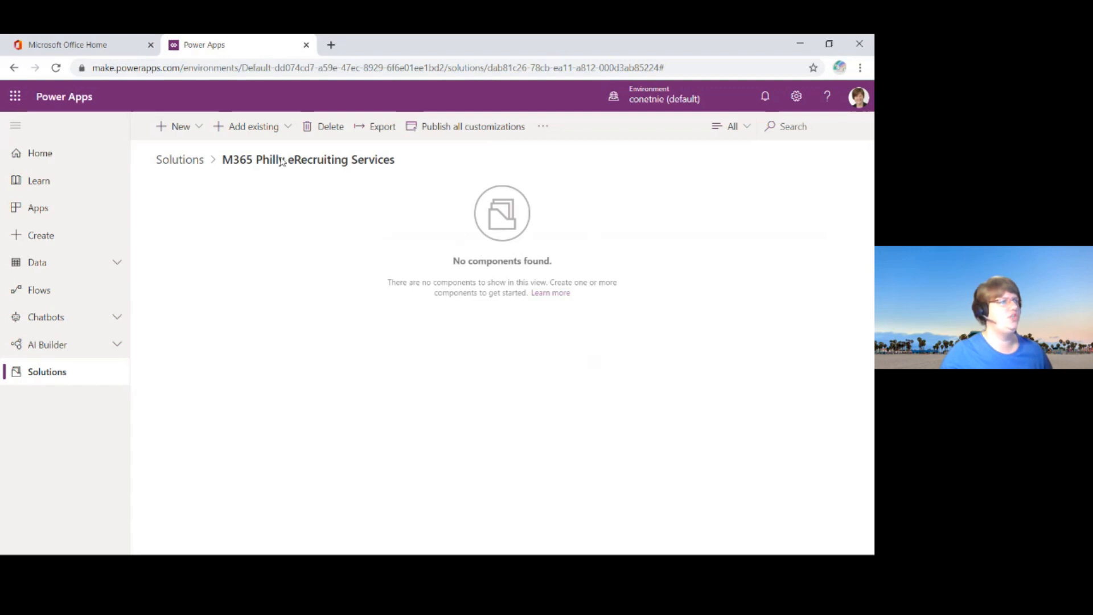
{"action": "left_click", "coordinate": [202, 127]}
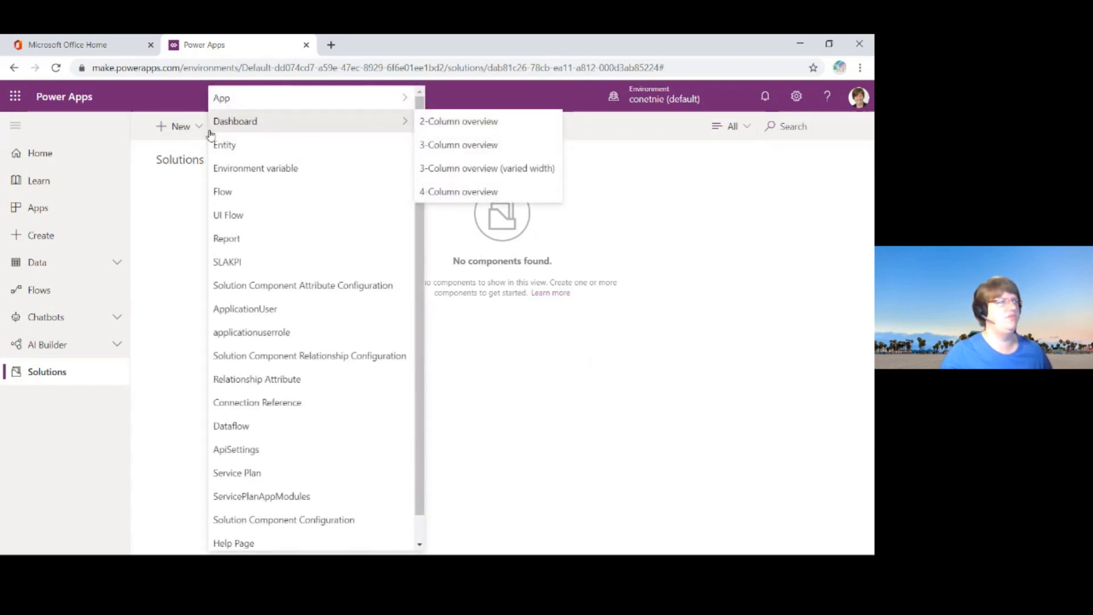
{"action": "mouse_move", "coordinate": [349, 105]}
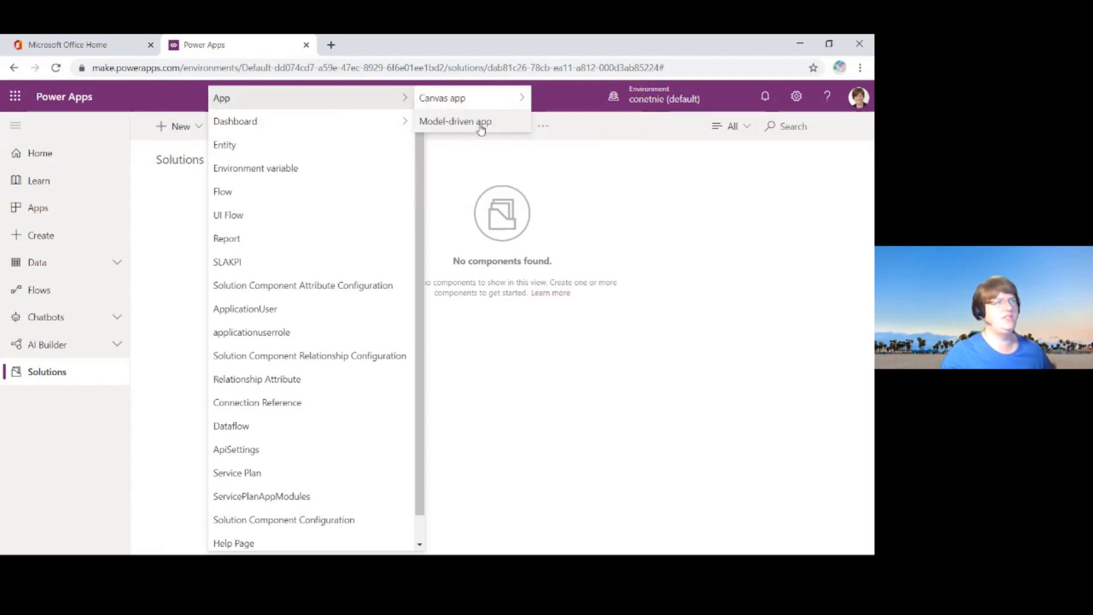
{"action": "mouse_move", "coordinate": [487, 104]}
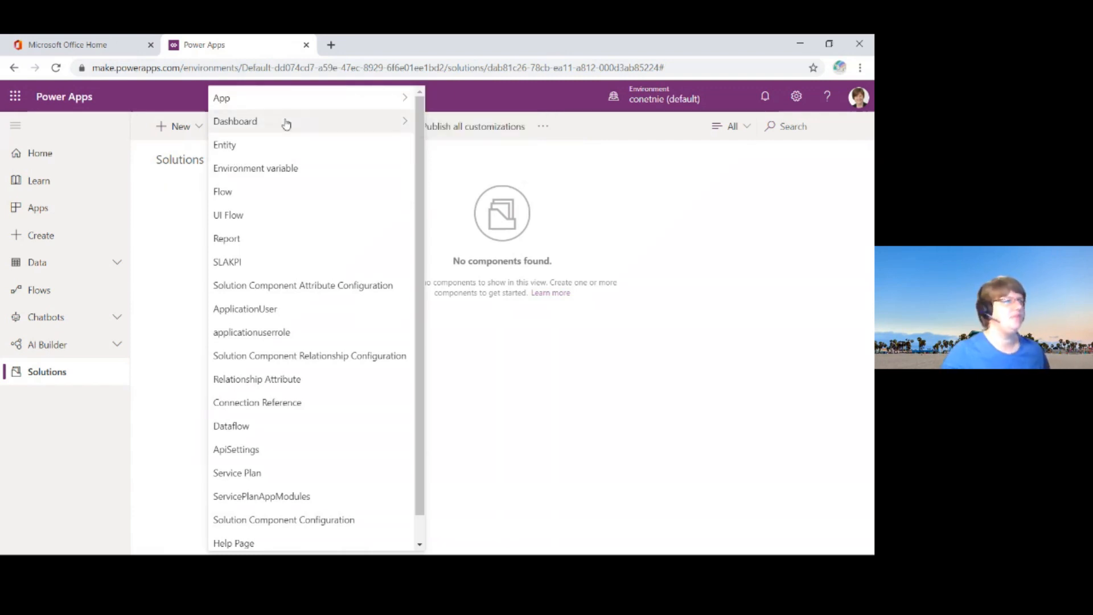
{"action": "mouse_move", "coordinate": [287, 125]}
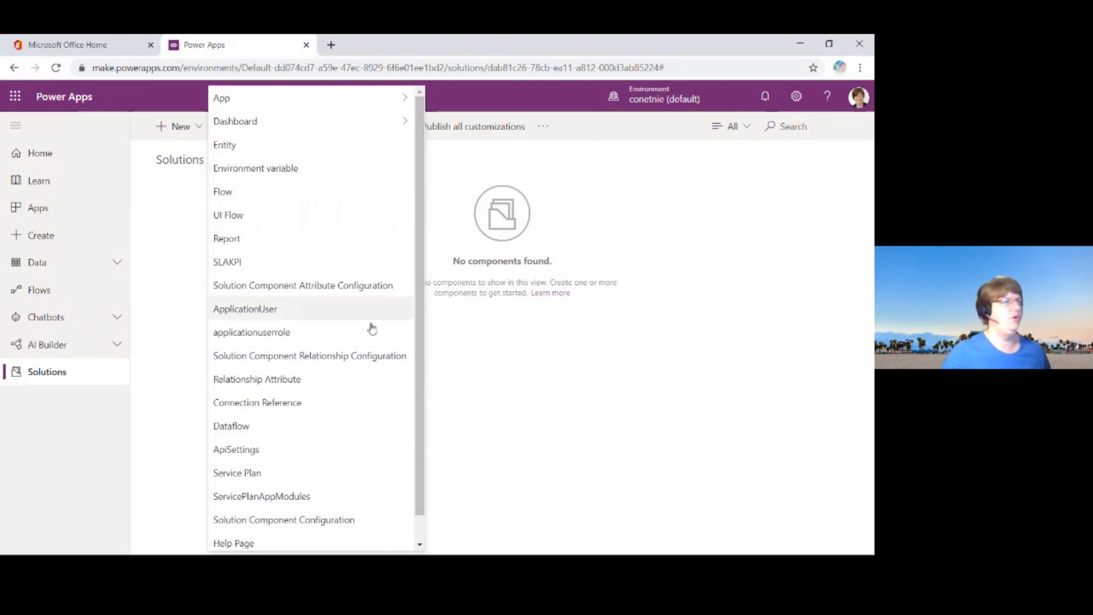
{"action": "scroll", "coordinate": [355, 338], "scroll_direction": "down", "scroll_amount": 1}
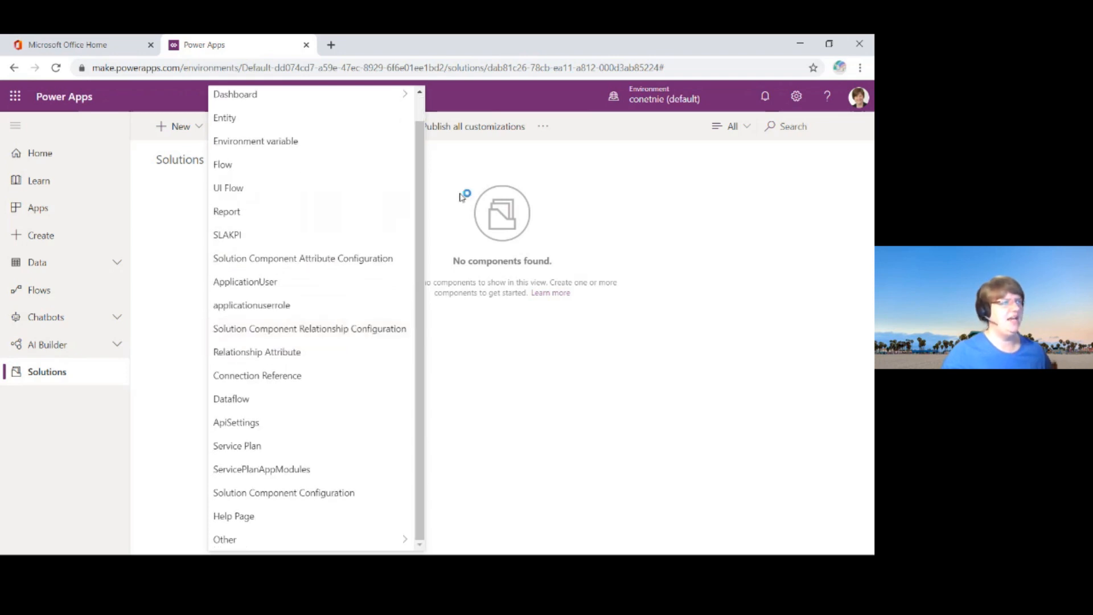
{"action": "scroll", "coordinate": [296, 197], "scroll_direction": "up", "scroll_amount": 1}
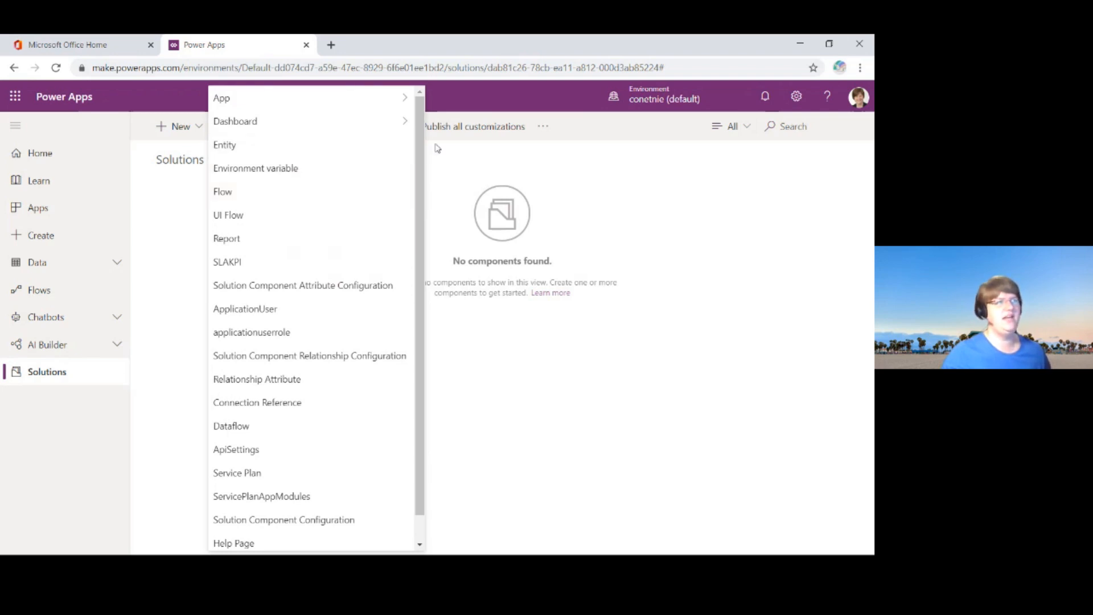
{"action": "left_click", "coordinate": [483, 169]}
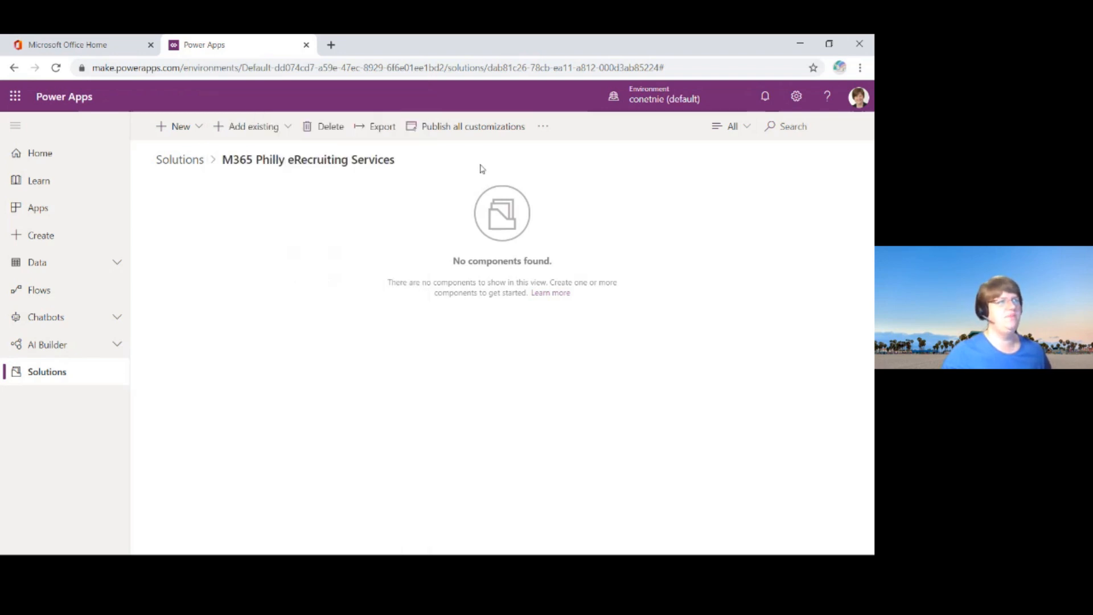
Step: Start adding an existing entity to the solution and search the entity list for "Application"
{"action": "left_click", "coordinate": [288, 130]}
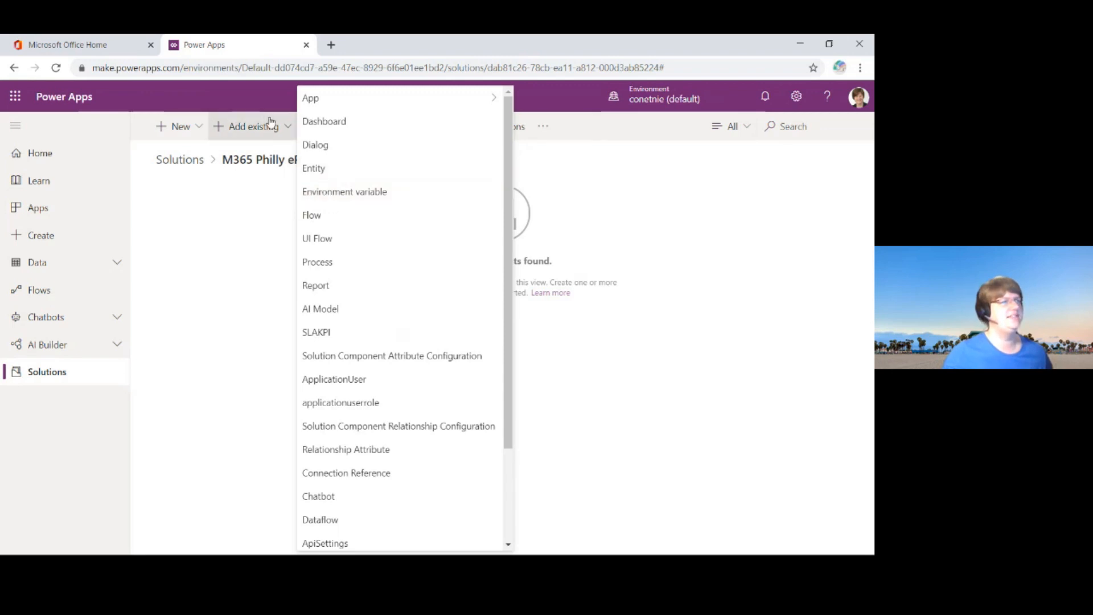
{"action": "left_click", "coordinate": [371, 174]}
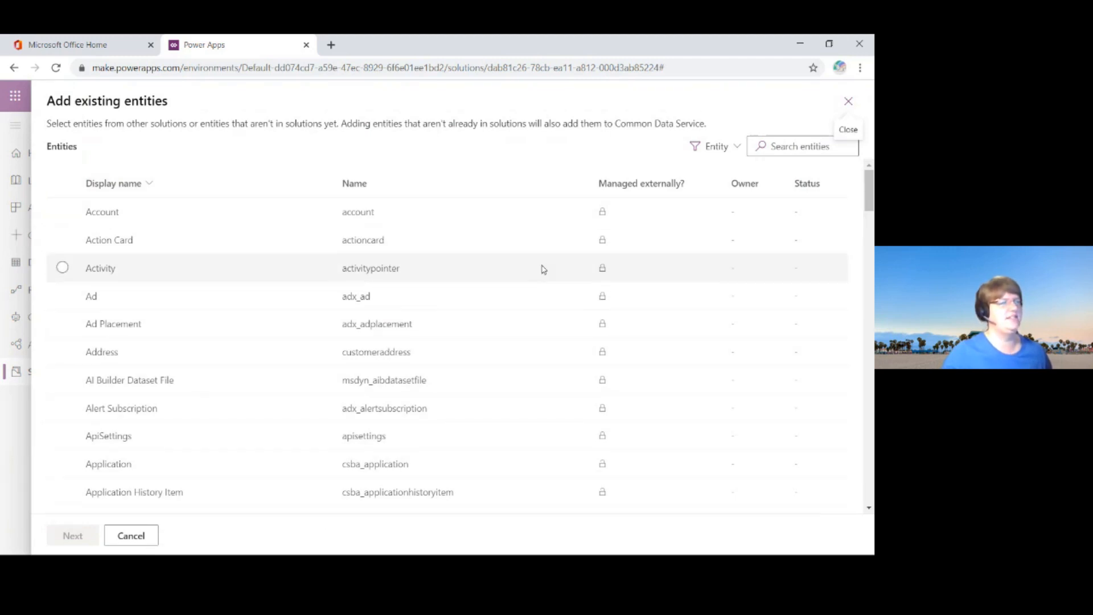
{"action": "scroll", "coordinate": [300, 223], "scroll_direction": "down", "scroll_amount": 5}
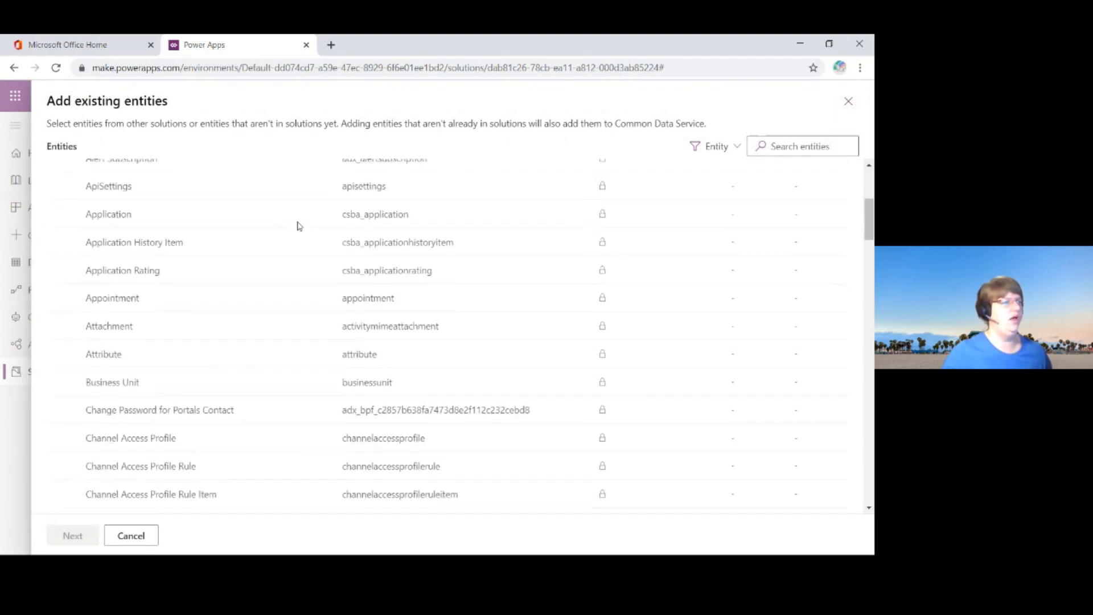
{"action": "scroll", "coordinate": [299, 226], "scroll_direction": "up", "scroll_amount": 5}
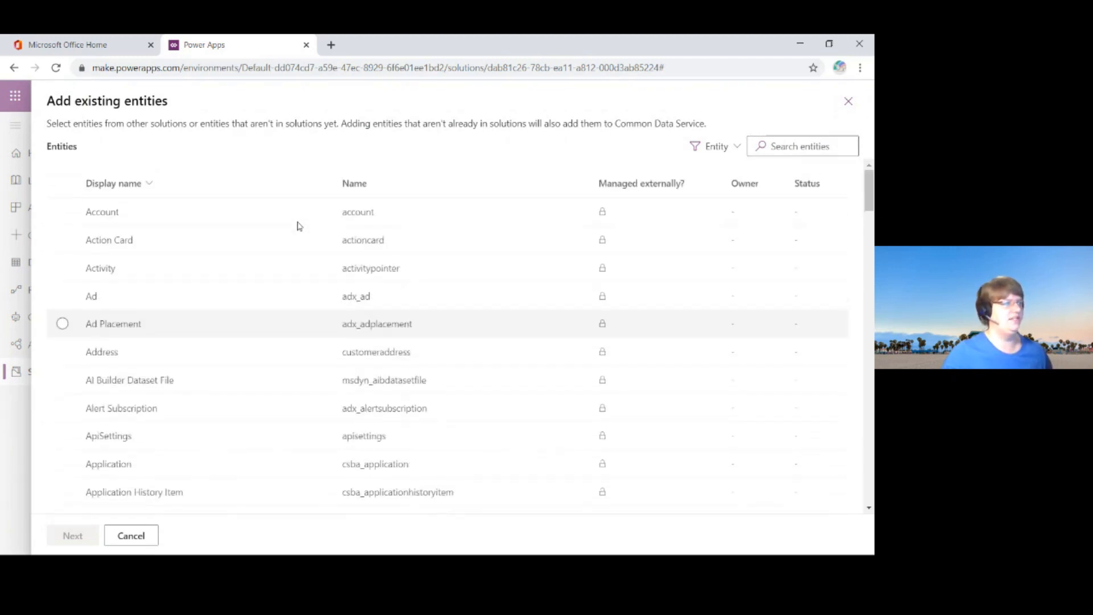
{"action": "left_click", "coordinate": [817, 148]}
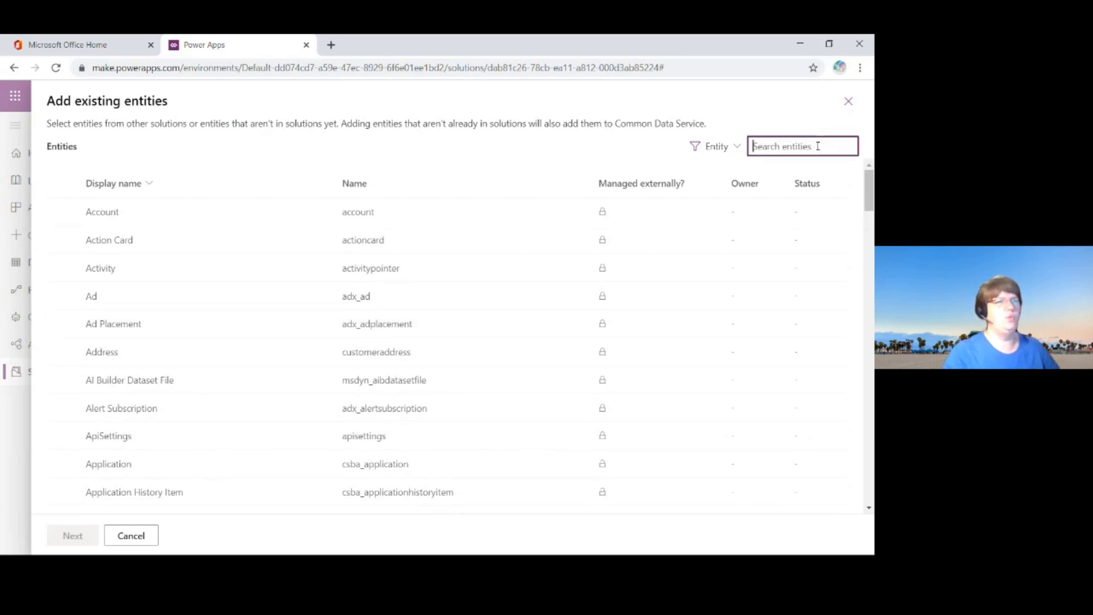
{"action": "type", "text": "Apl"}
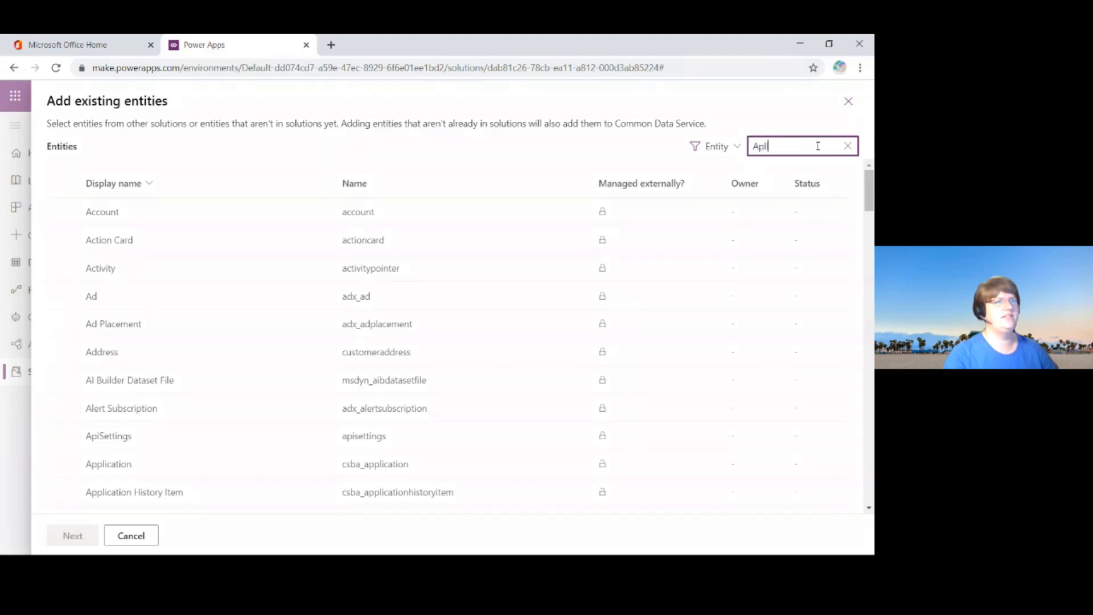
{"action": "key", "text": "BackSpace"}
{"action": "type", "text": "p"}
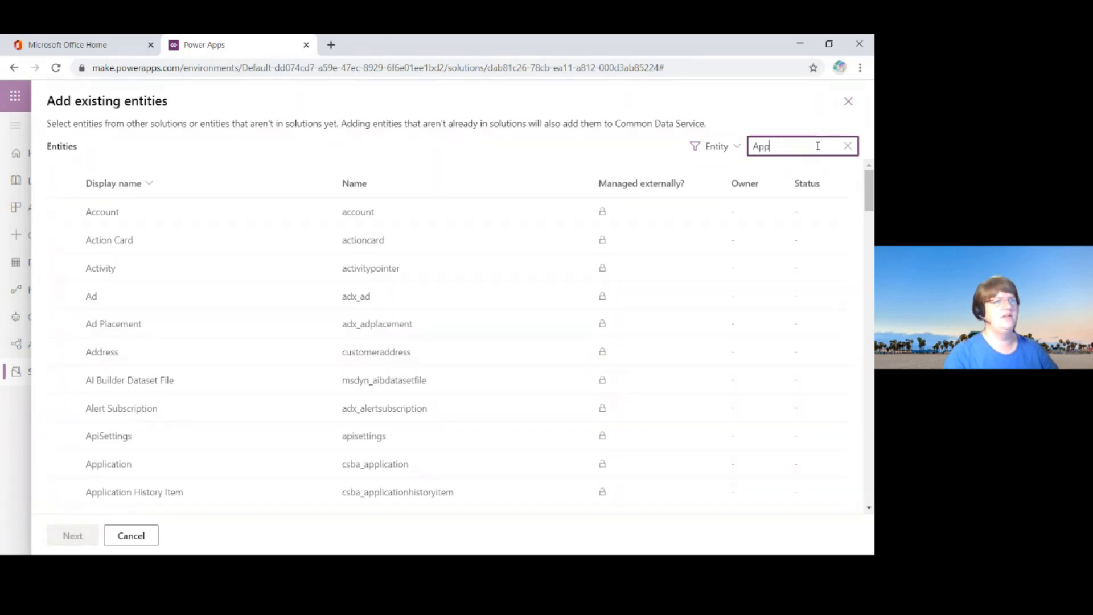
{"action": "type", "text": "lication"}
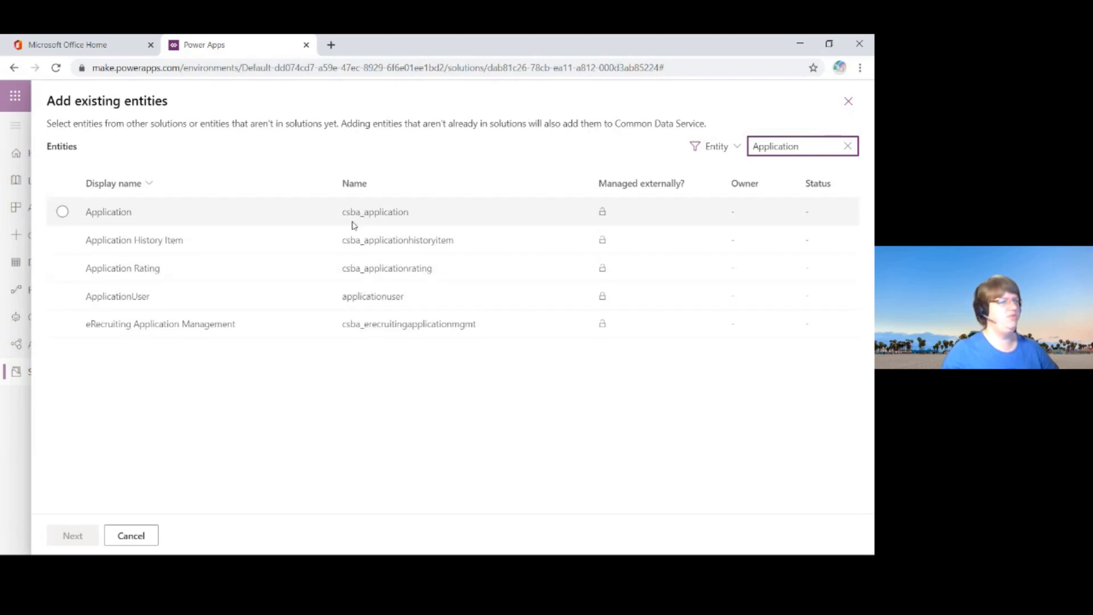
Step: Add the Application entity (csba_application) to the solution with all its components included
{"action": "left_click", "coordinate": [67, 213]}
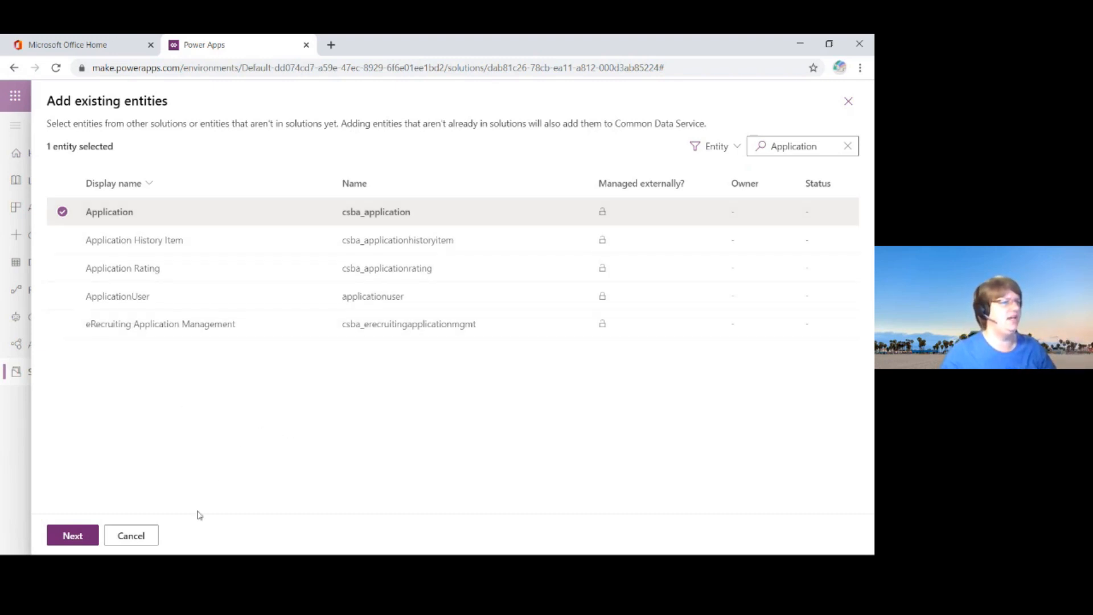
{"action": "left_click", "coordinate": [81, 540]}
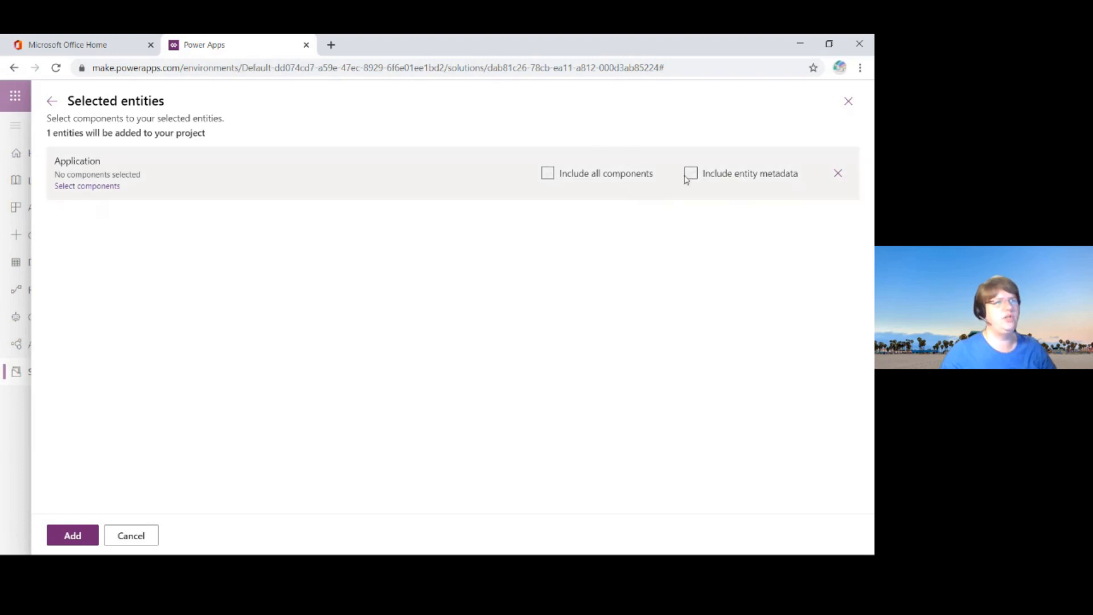
{"action": "left_click", "coordinate": [547, 174]}
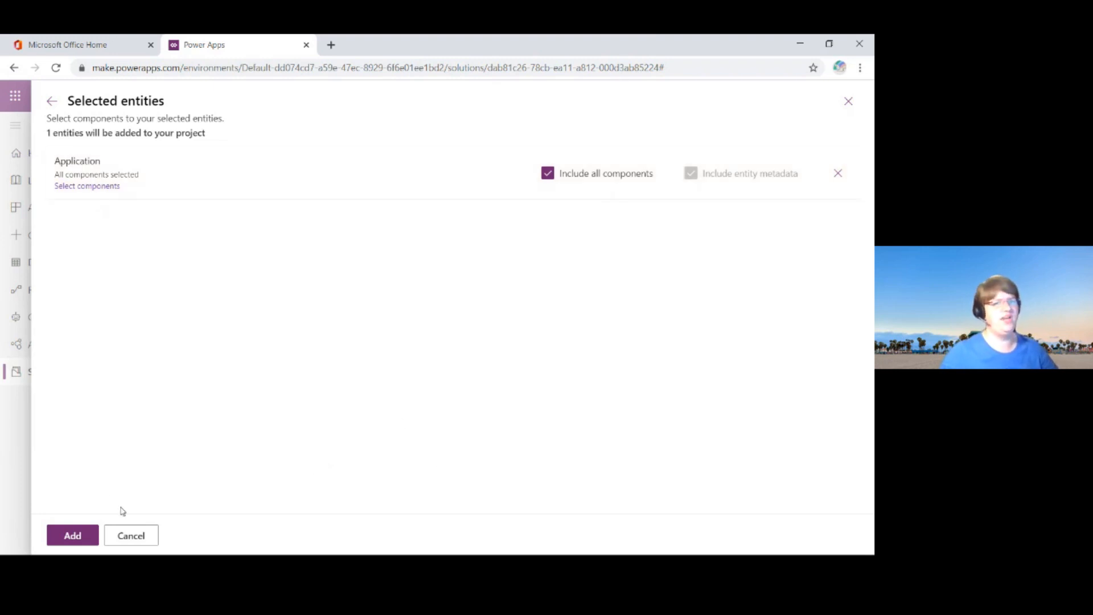
{"action": "left_click", "coordinate": [72, 535]}
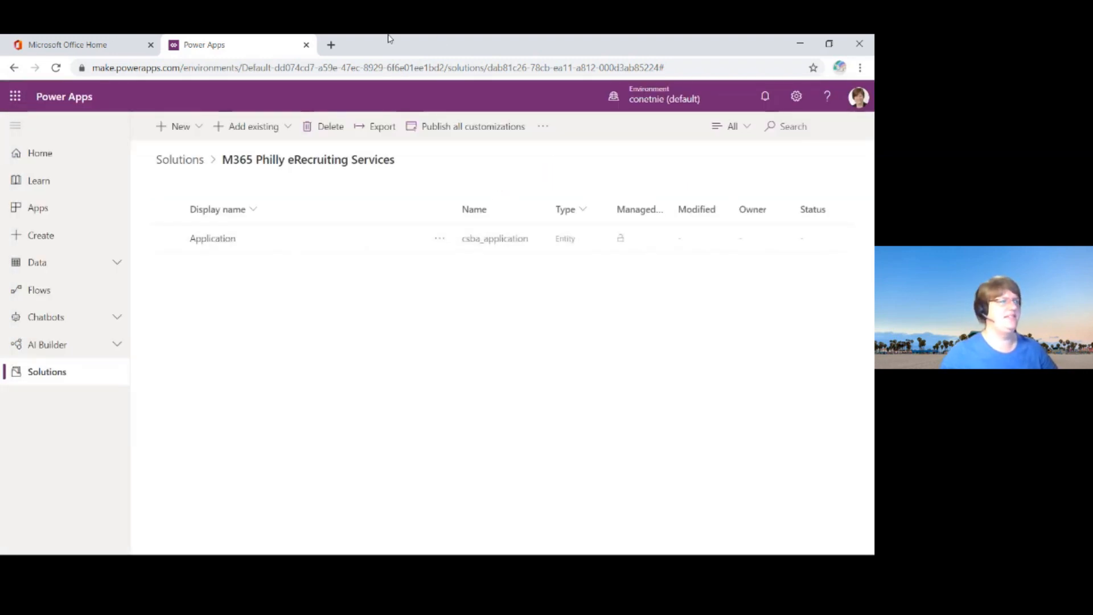
Step: Find the existing Contact entity by searching for "cont" and add it to the solution with all its components
{"action": "left_click", "coordinate": [198, 126]}
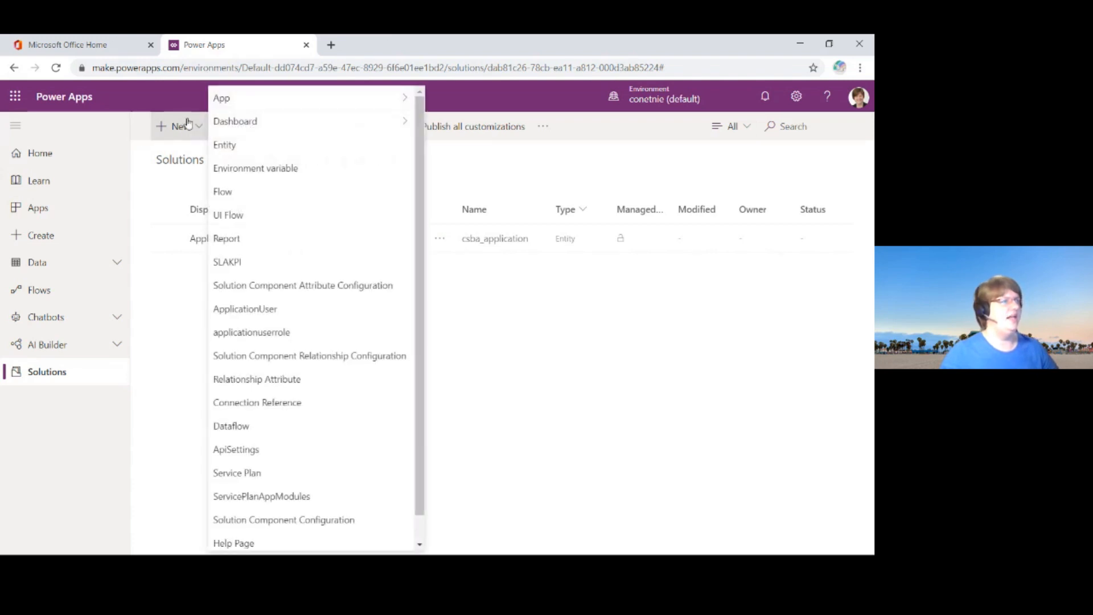
{"action": "left_click", "coordinate": [261, 127]}
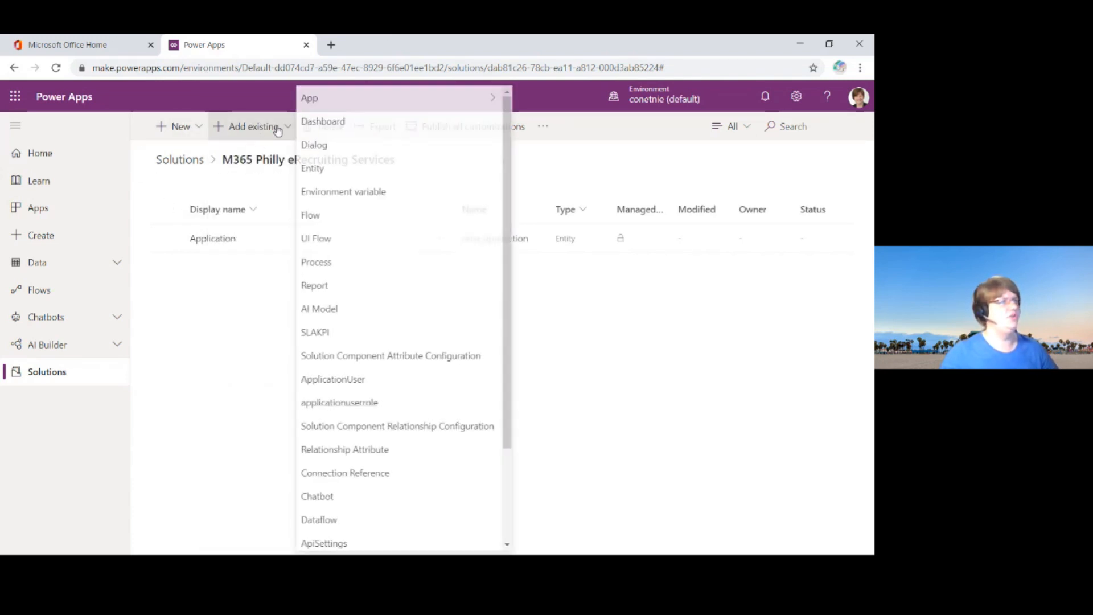
{"action": "left_click", "coordinate": [333, 171]}
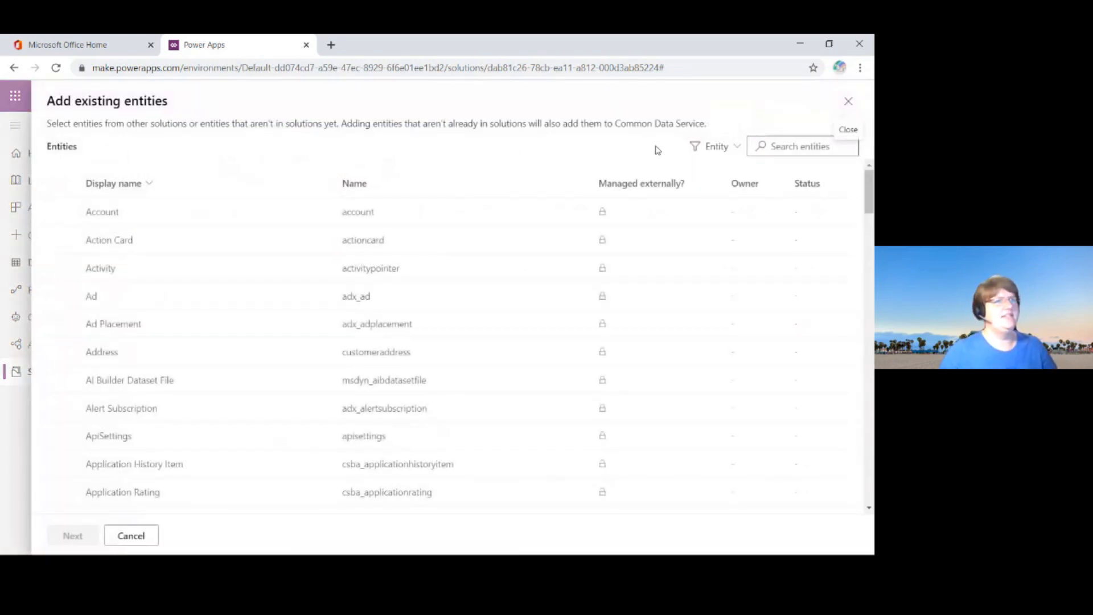
{"action": "left_click", "coordinate": [793, 146]}
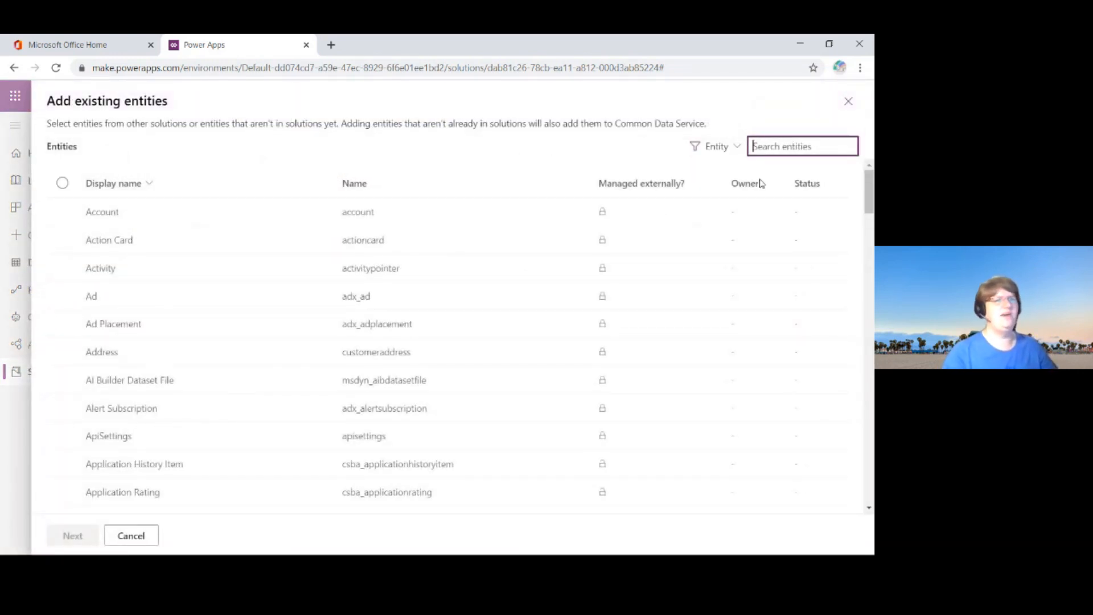
{"action": "type", "text": "cont"}
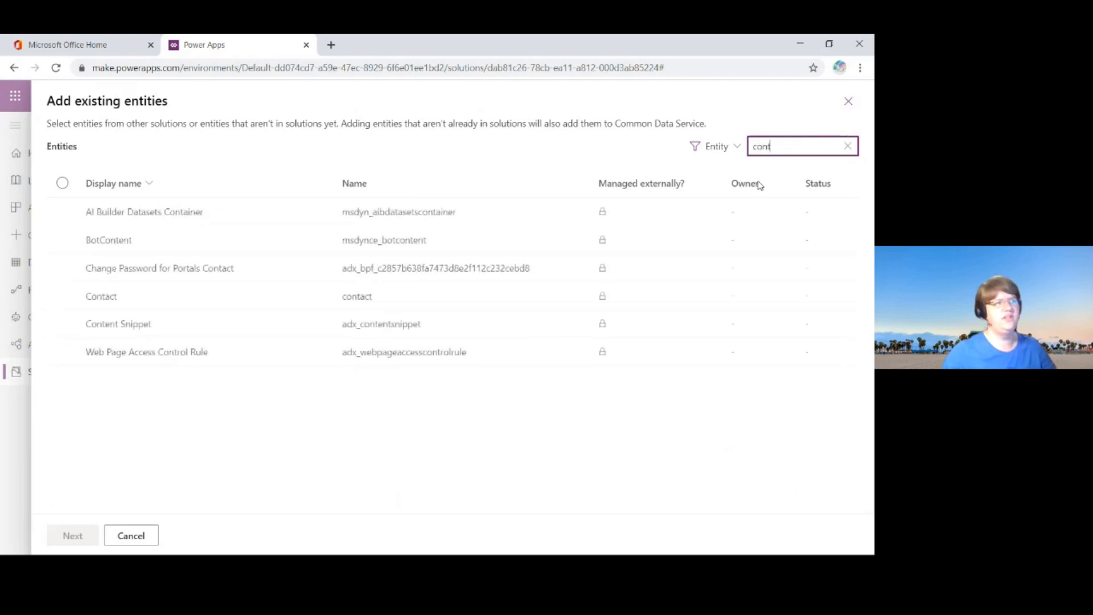
{"action": "left_click", "coordinate": [270, 299]}
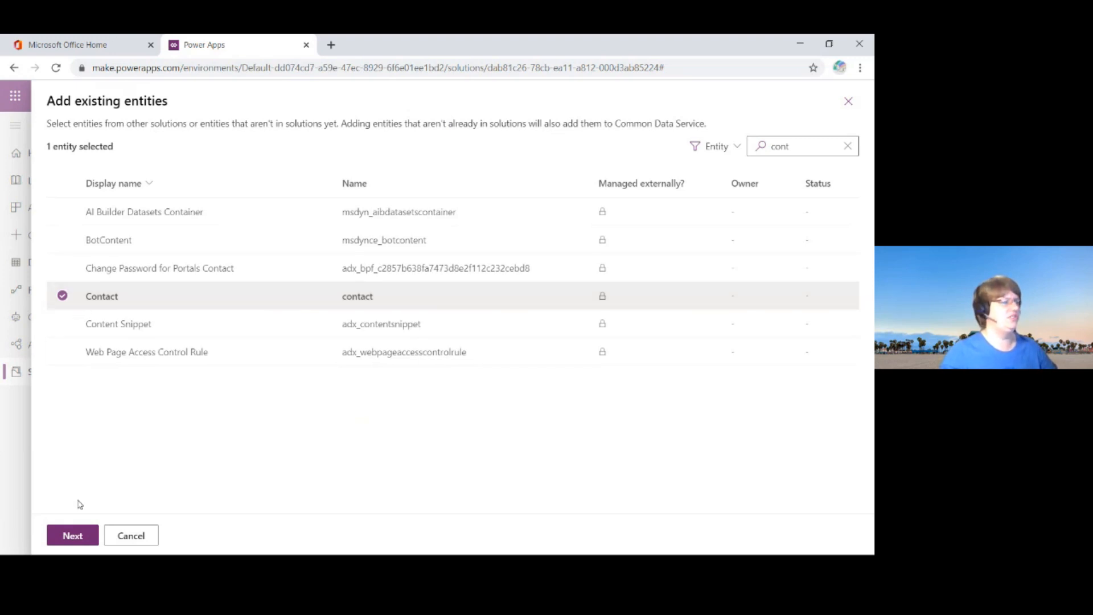
{"action": "left_click", "coordinate": [73, 536]}
{"action": "left_click", "coordinate": [567, 175]}
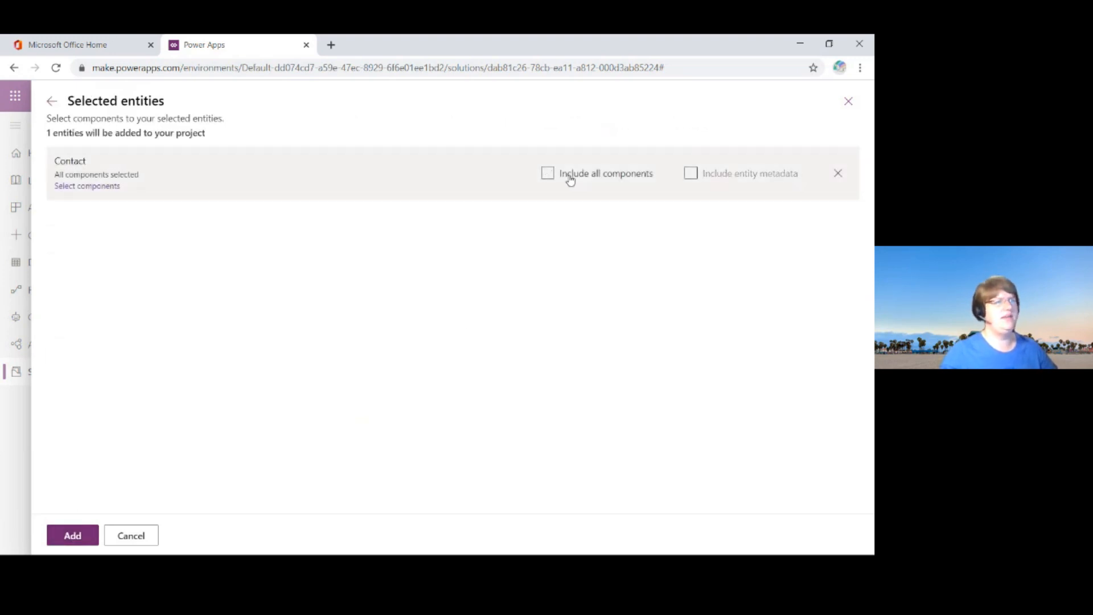
{"action": "left_click", "coordinate": [66, 535]}
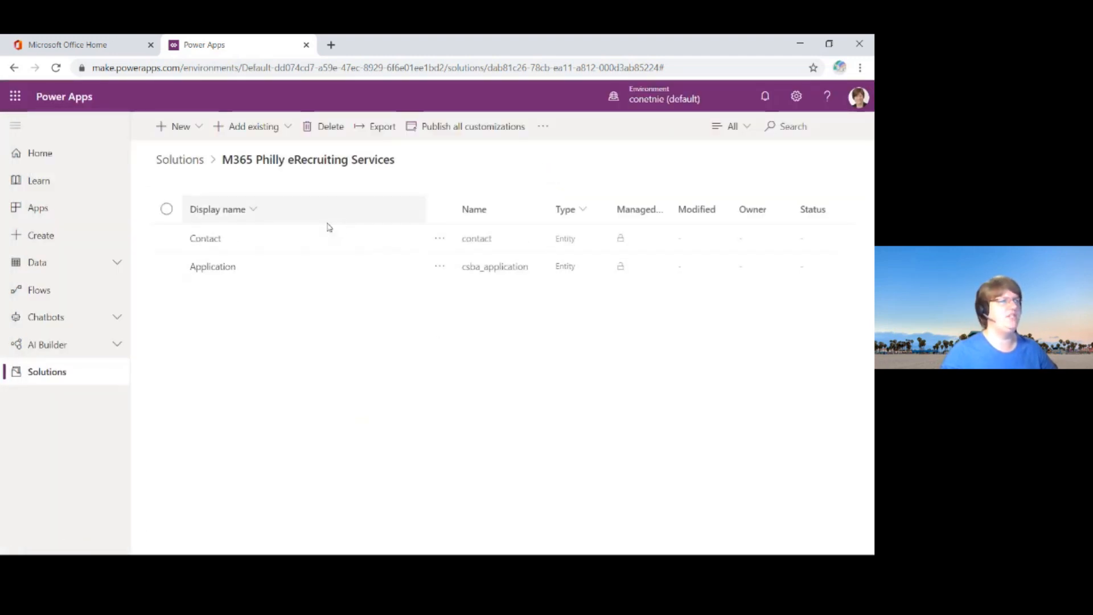
Step: Start a new model-driven app in the solution and check the web address of its creation page
{"action": "left_click", "coordinate": [200, 131]}
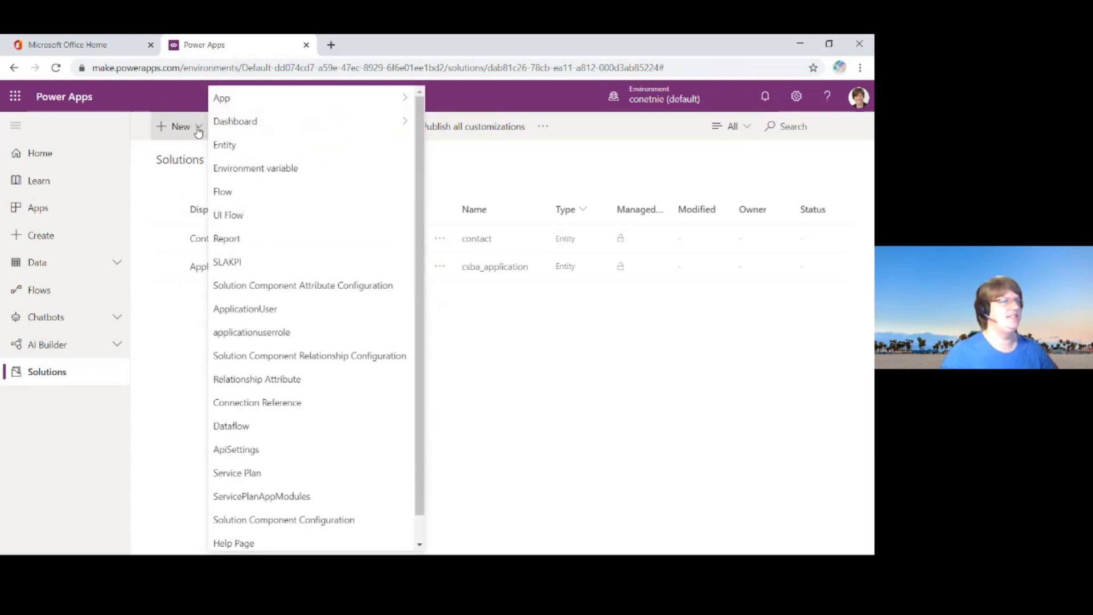
{"action": "mouse_move", "coordinate": [296, 100]}
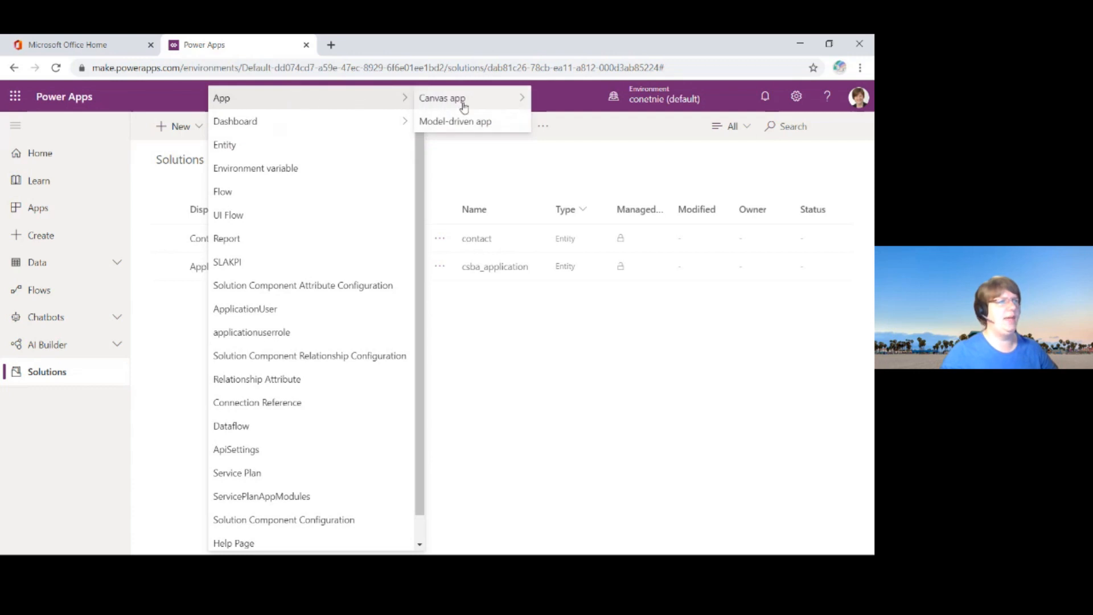
{"action": "left_click", "coordinate": [484, 123]}
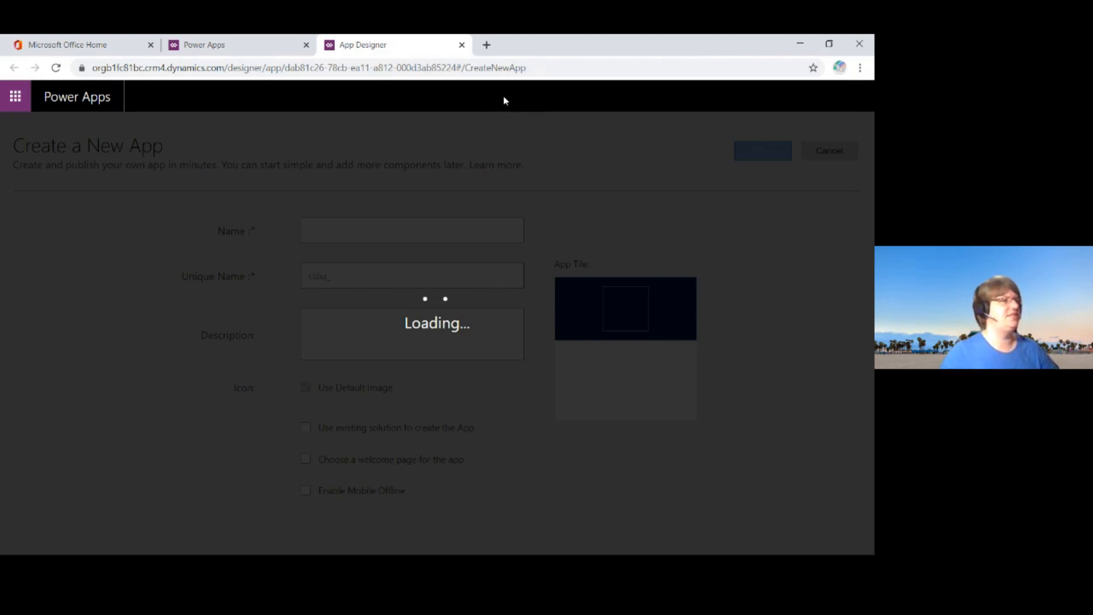
{"action": "left_click", "coordinate": [544, 69]}
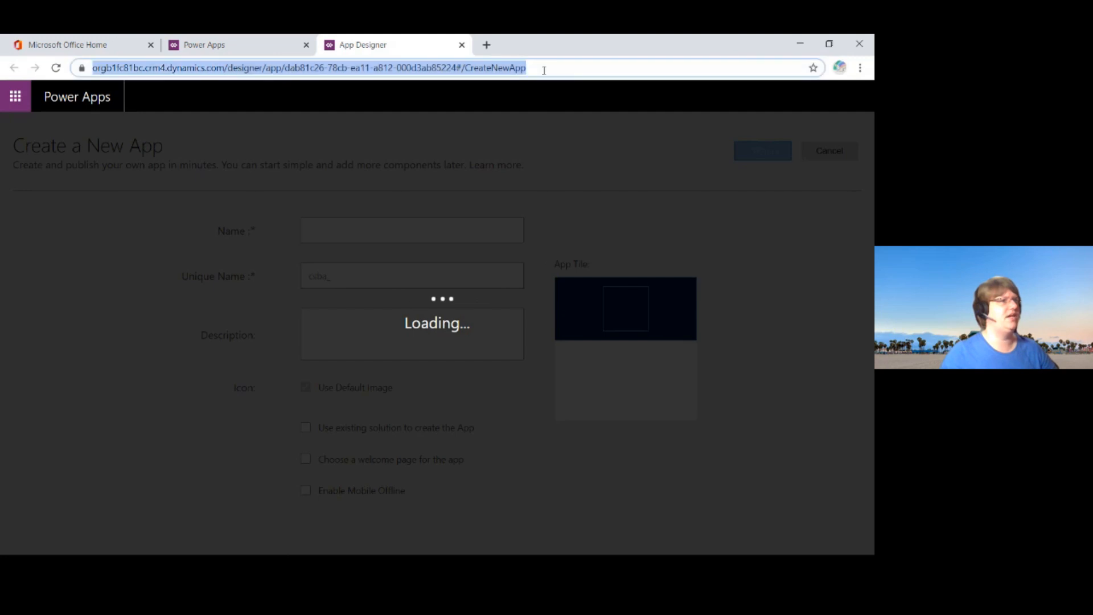
{"action": "left_click", "coordinate": [586, 63]}
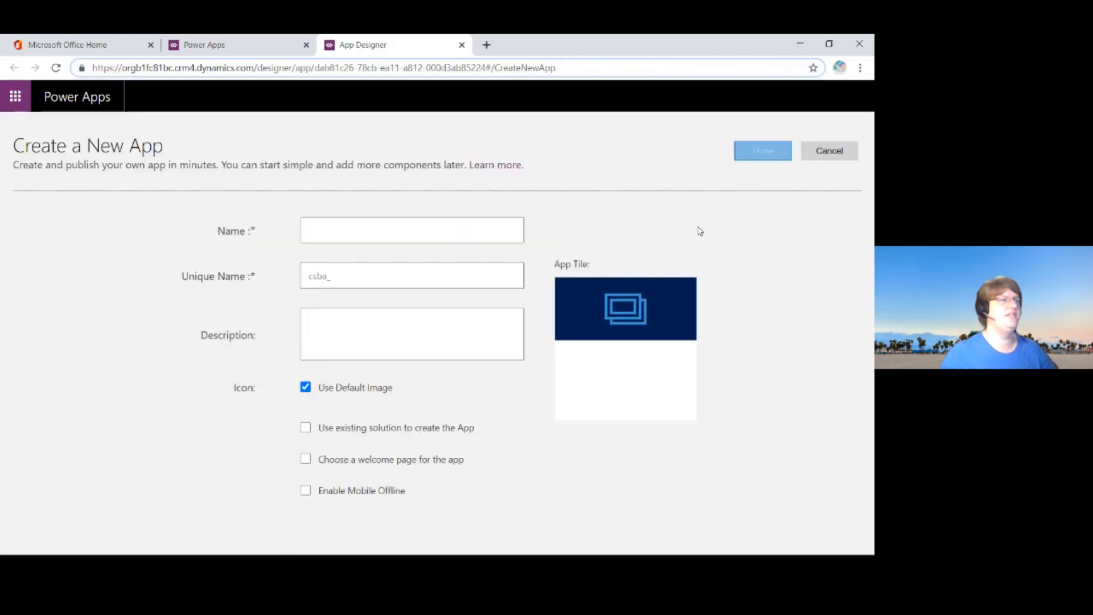
Step: Name the new app "M365 Philly eRecruiting Services" and check the publisher prefix in its unique name
{"action": "left_click", "coordinate": [415, 228]}
{"action": "key", "text": "Down"}
{"action": "key", "text": "Down"}
{"action": "key", "text": "Return"}
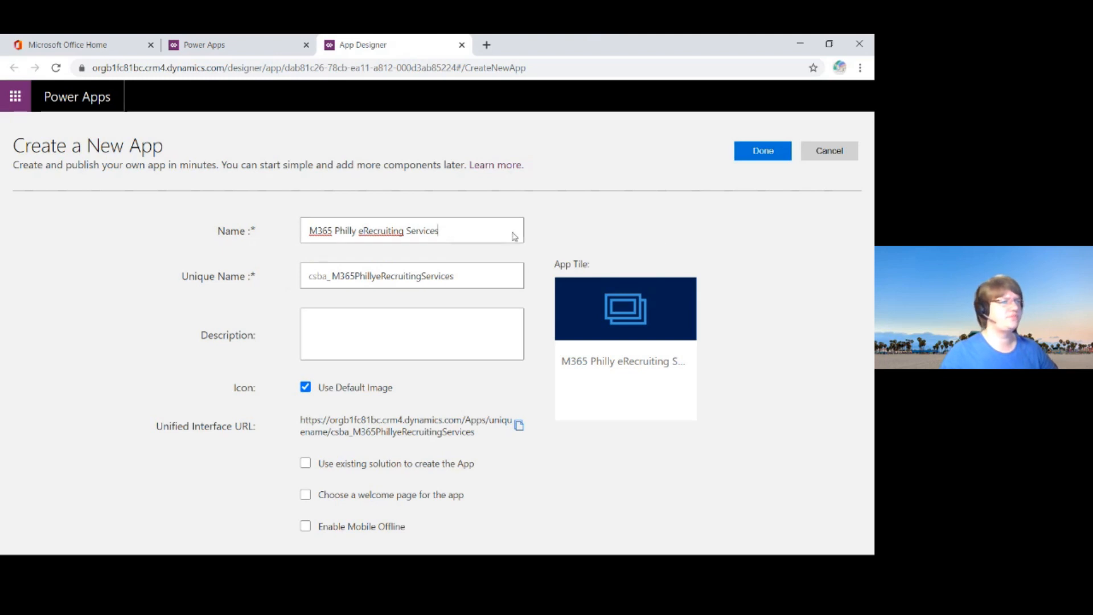
{"action": "left_click_drag", "start_coordinate": [310, 230], "coordinate": [493, 231]}
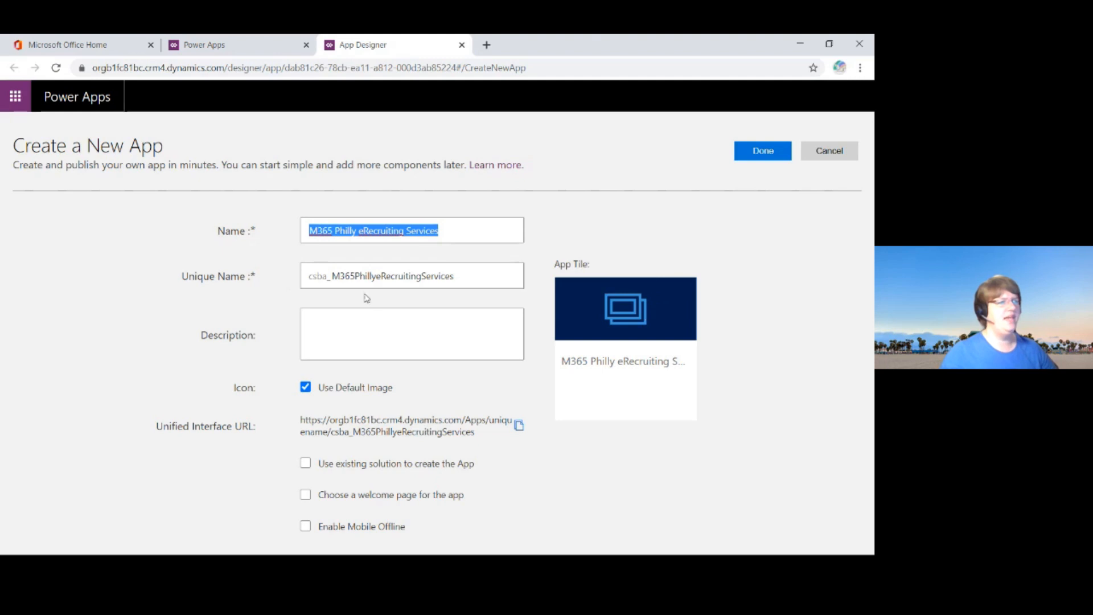
{"action": "left_click", "coordinate": [332, 277]}
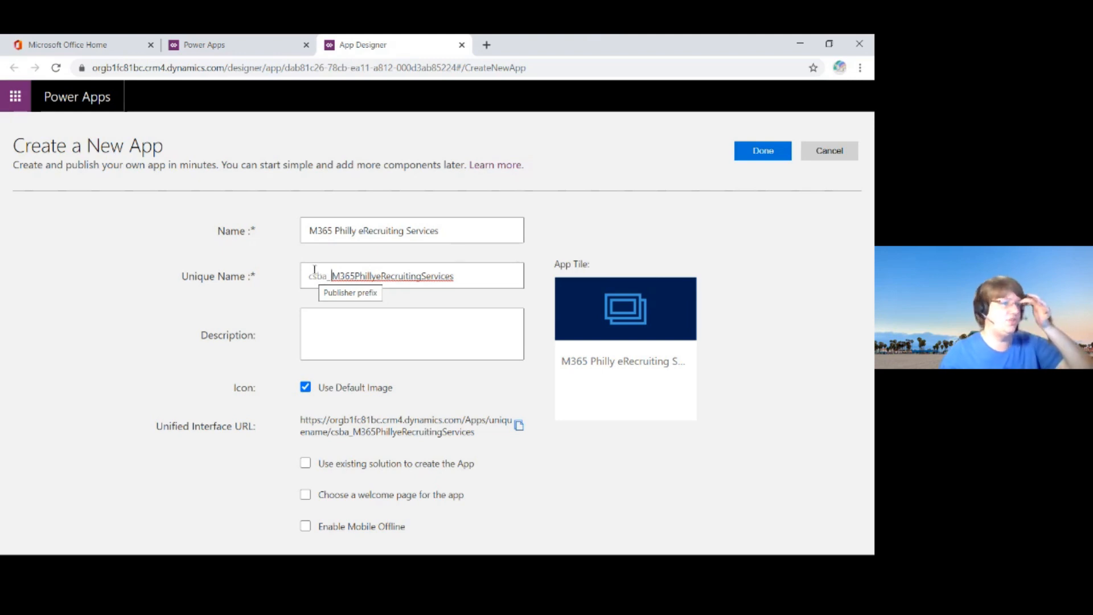
Step: Create the app with its proposed unique name, the default image and an empty description
{"action": "left_click_drag", "start_coordinate": [478, 268], "coordinate": [330, 274]}
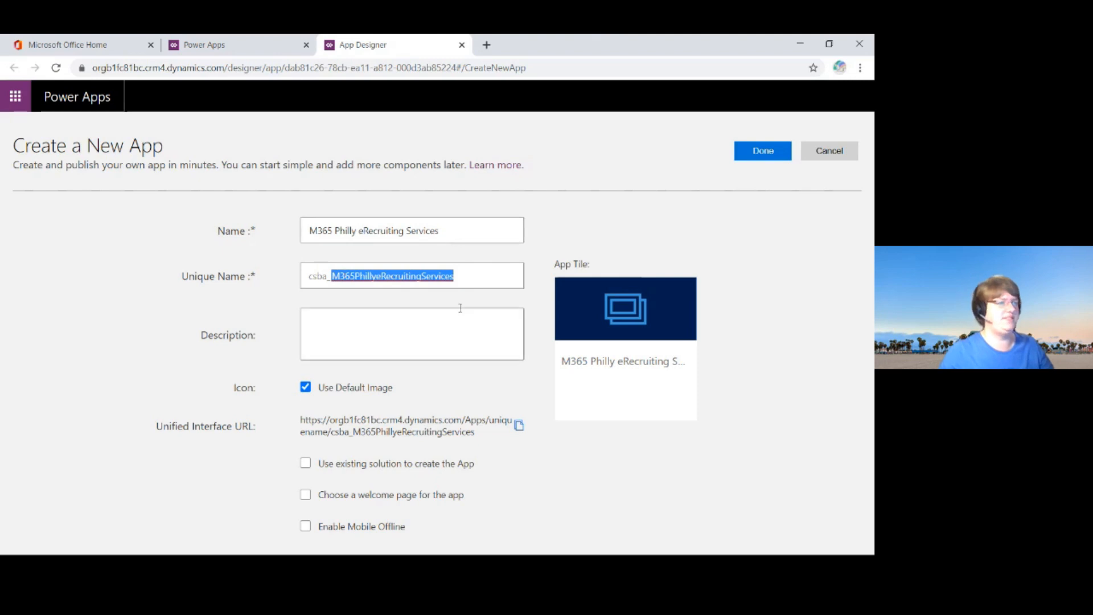
{"action": "left_click", "coordinate": [425, 334]}
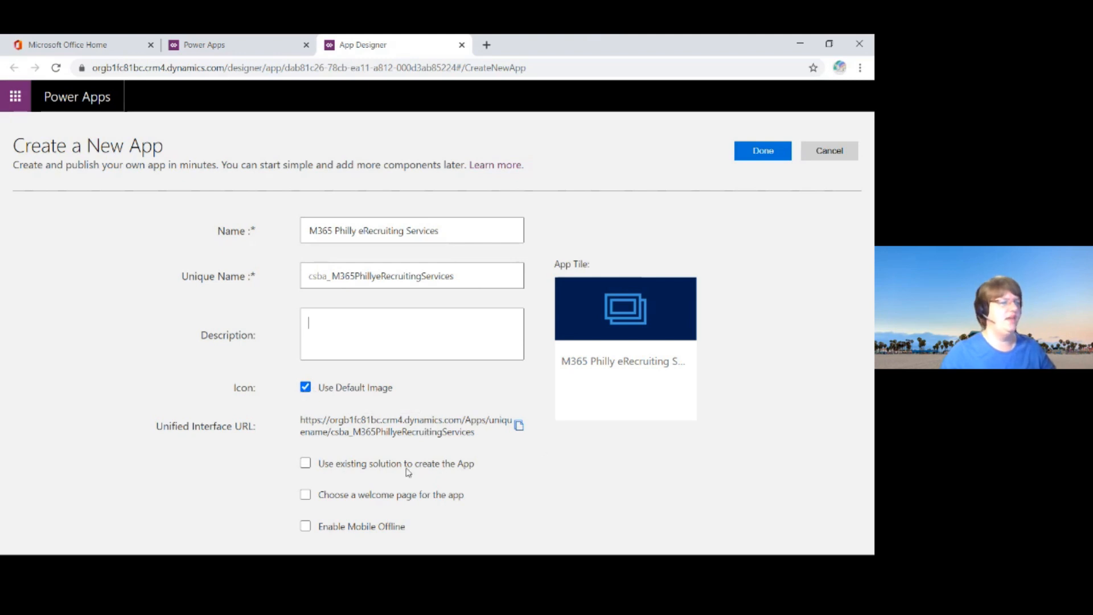
{"action": "left_click", "coordinate": [772, 152]}
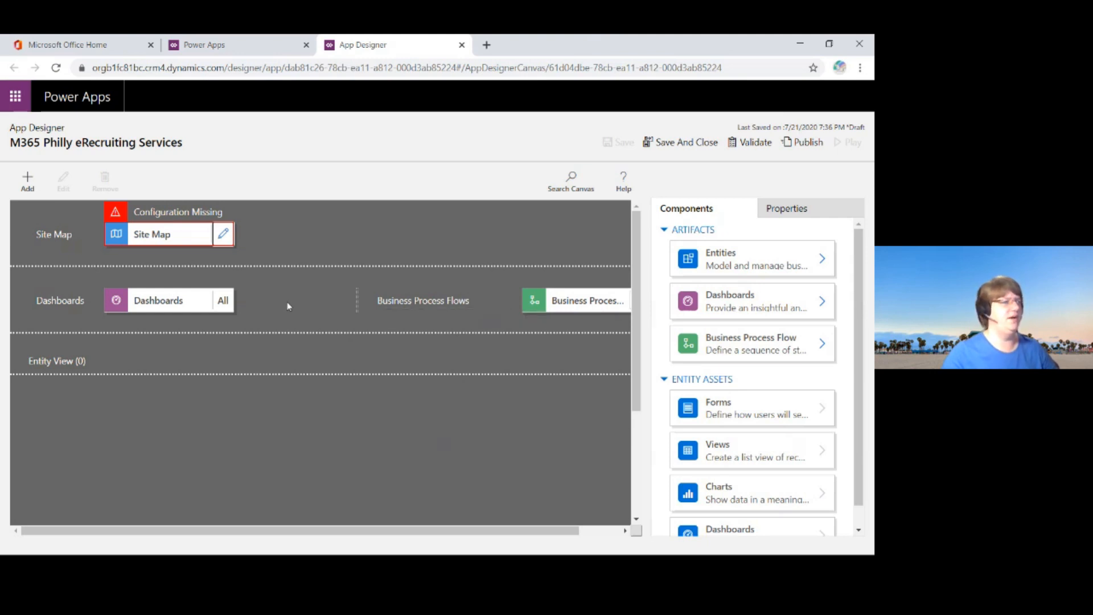
Step: Search the entity components for "appli" and add the Application entity (csba_application) to the app
{"action": "left_click", "coordinate": [131, 293]}
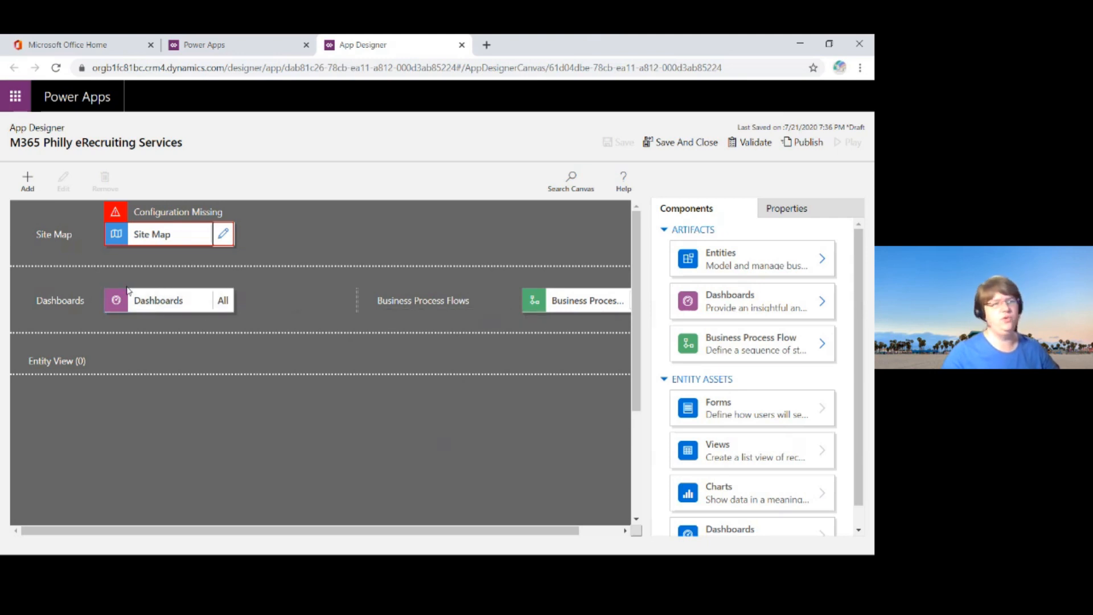
{"action": "left_click", "coordinate": [583, 310]}
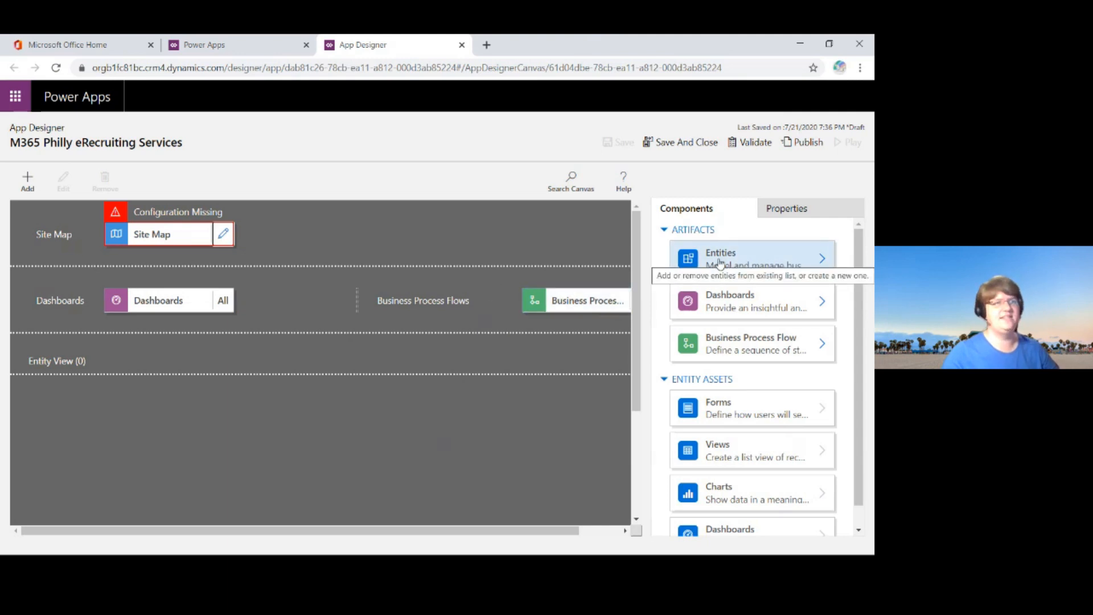
{"action": "left_click", "coordinate": [824, 262]}
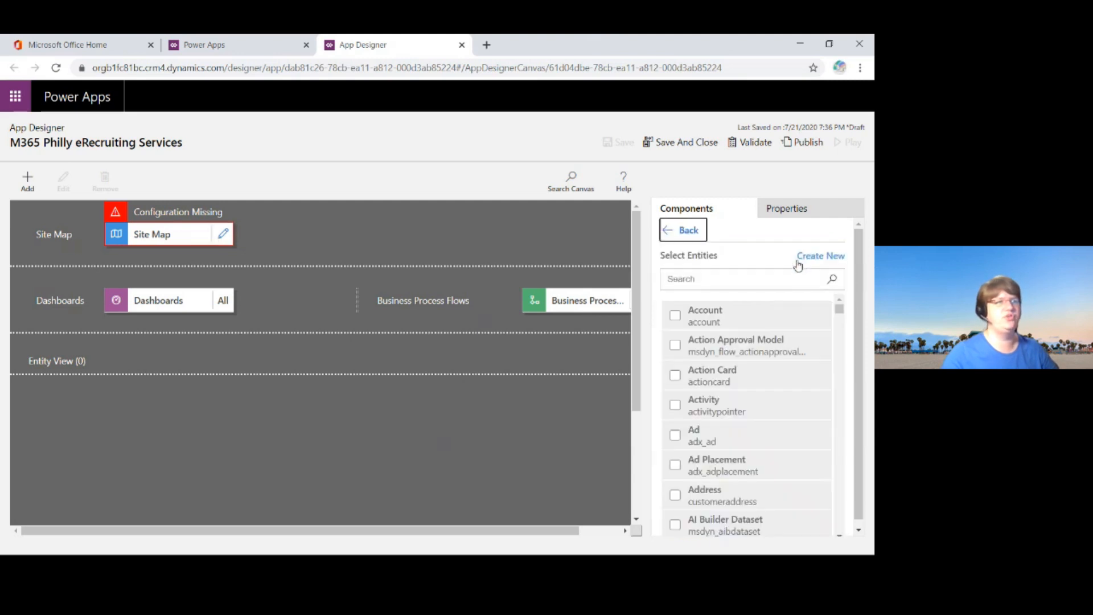
{"action": "left_click", "coordinate": [702, 277]}
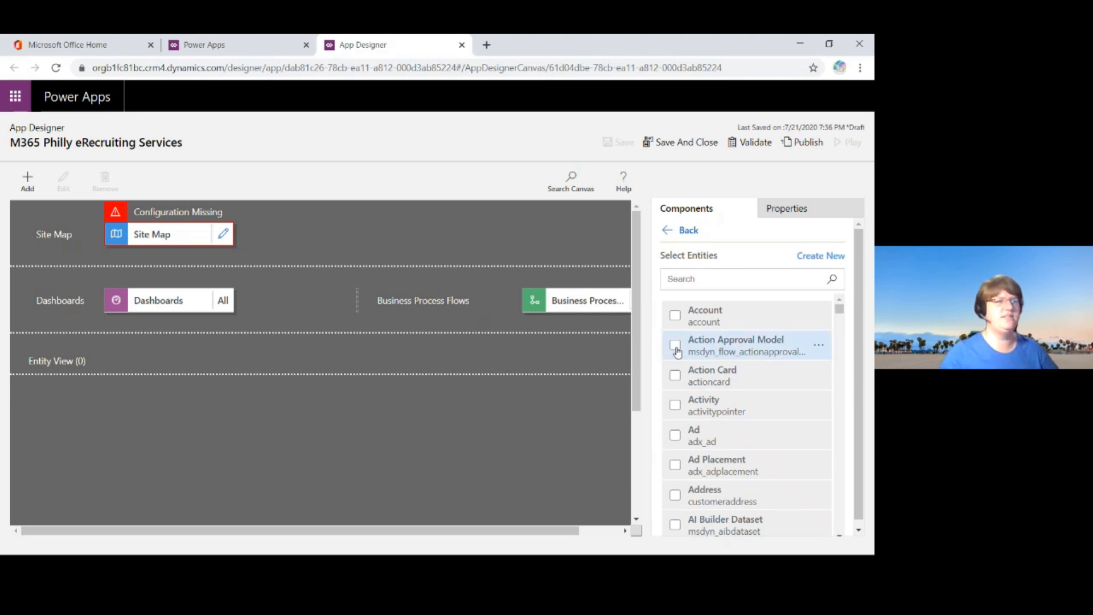
{"action": "left_click", "coordinate": [708, 279]}
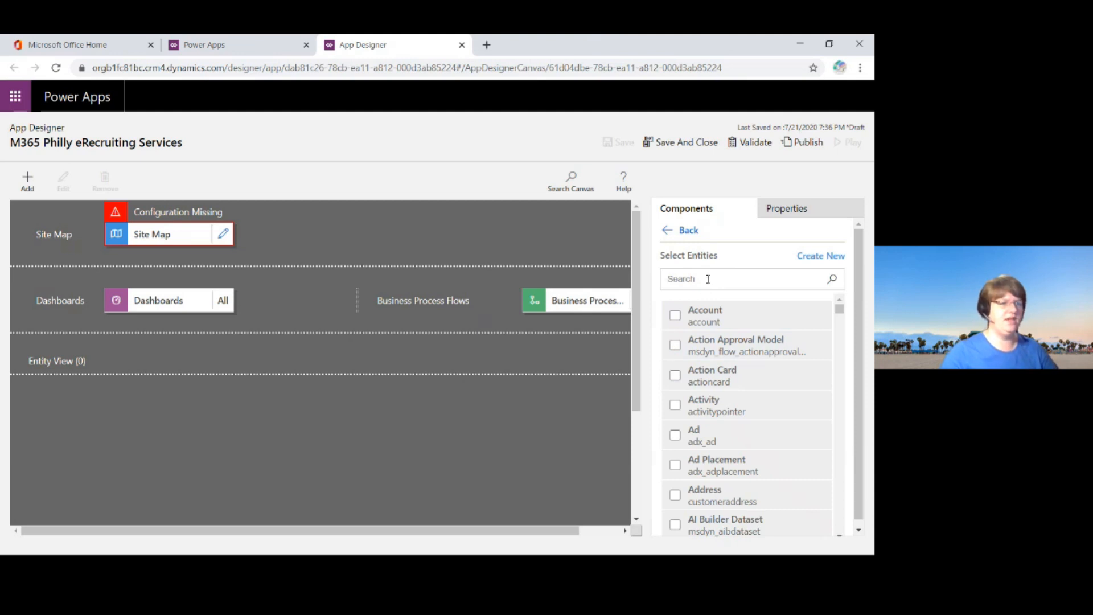
{"action": "type", "text": "appli"}
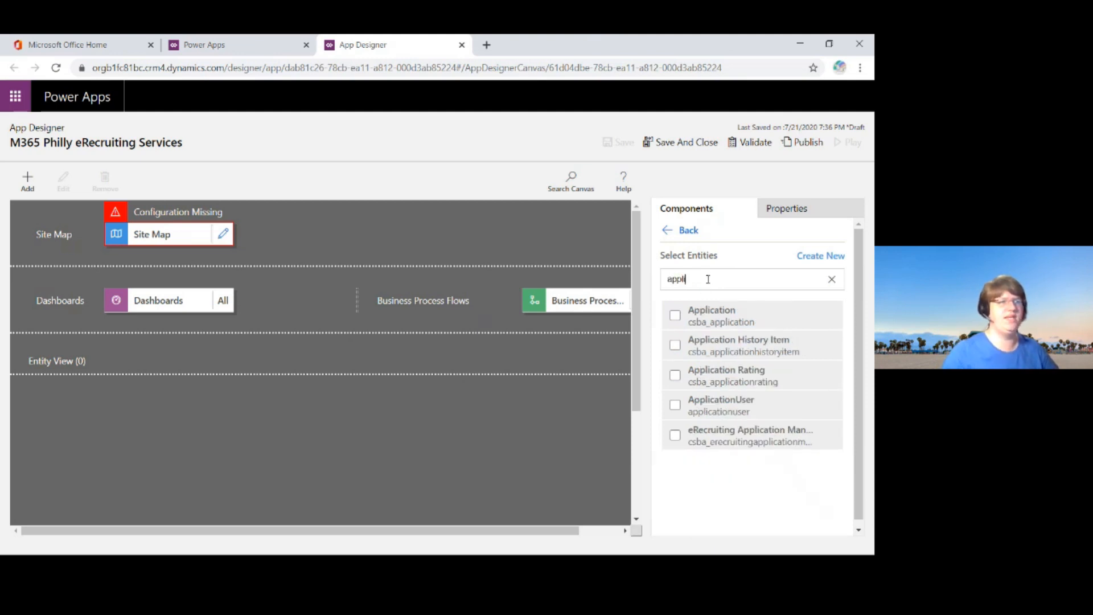
{"action": "left_click", "coordinate": [675, 315]}
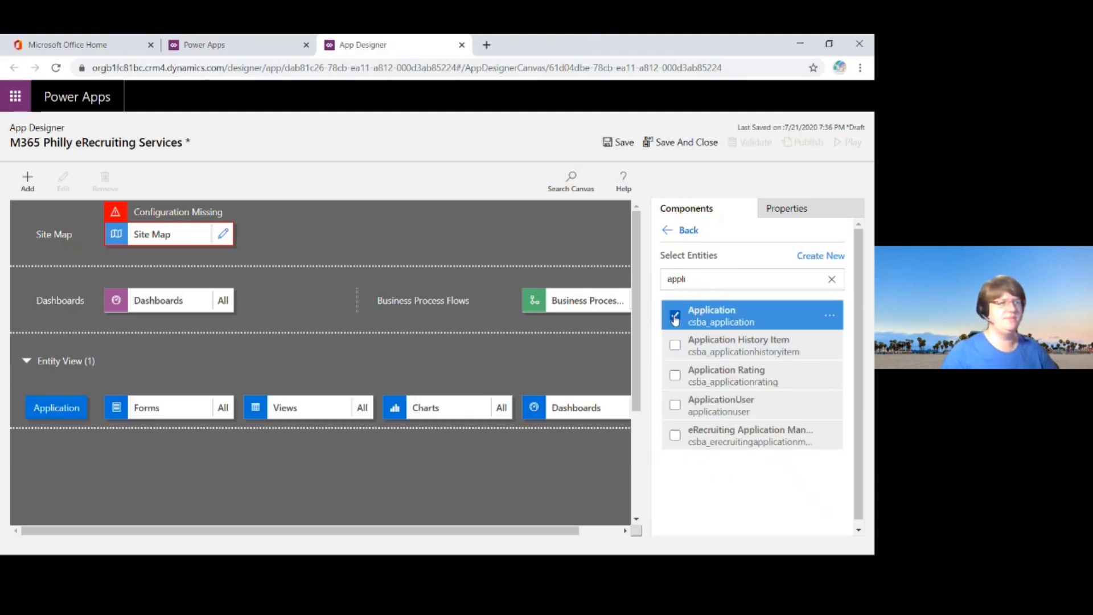
Step: Search the entity list for "conta", add the Contact entity to the app and clear the search
{"action": "left_click_drag", "start_coordinate": [706, 279], "coordinate": [643, 281]}
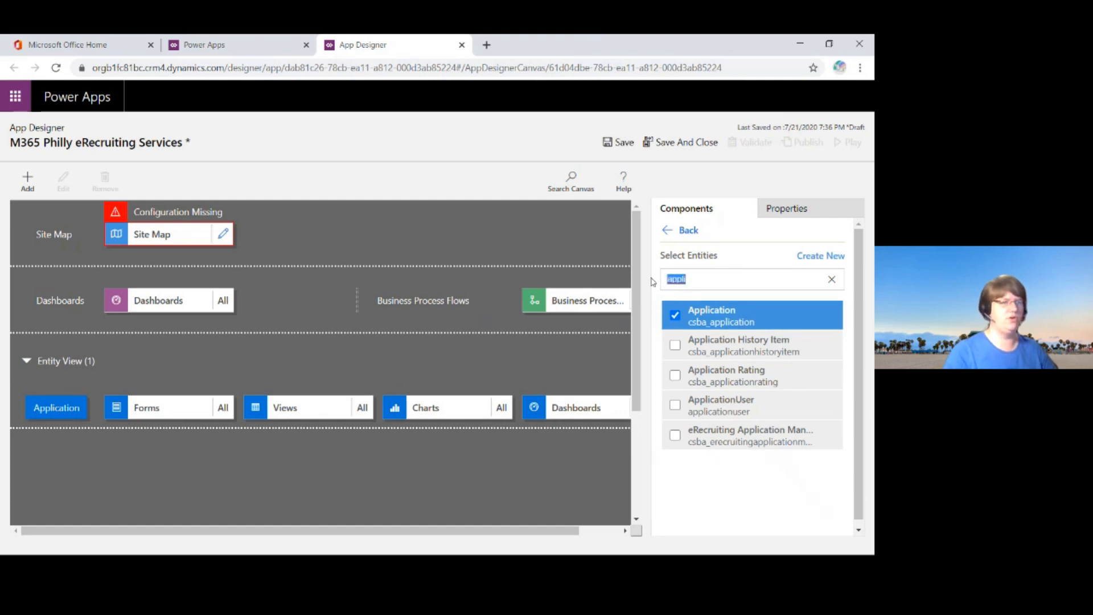
{"action": "type", "text": "conta"}
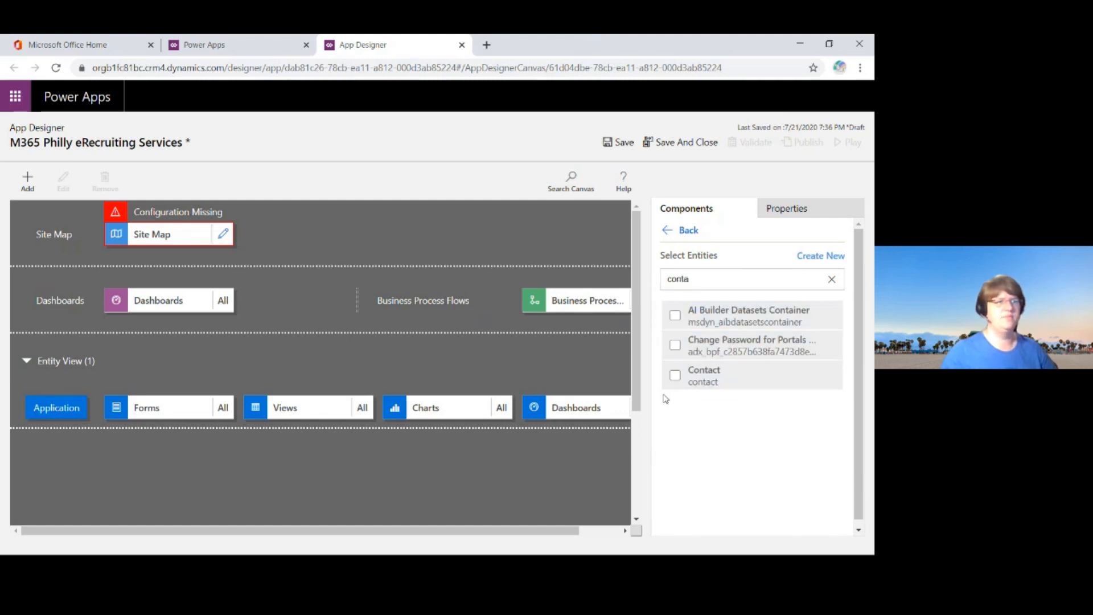
{"action": "left_click", "coordinate": [675, 375]}
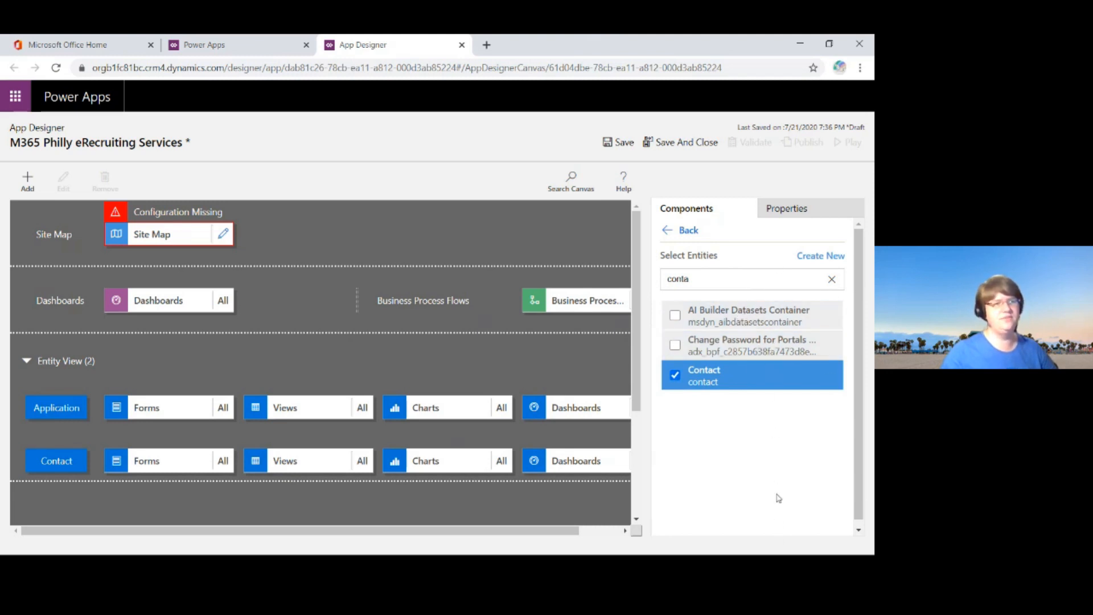
{"action": "left_click", "coordinate": [676, 376]}
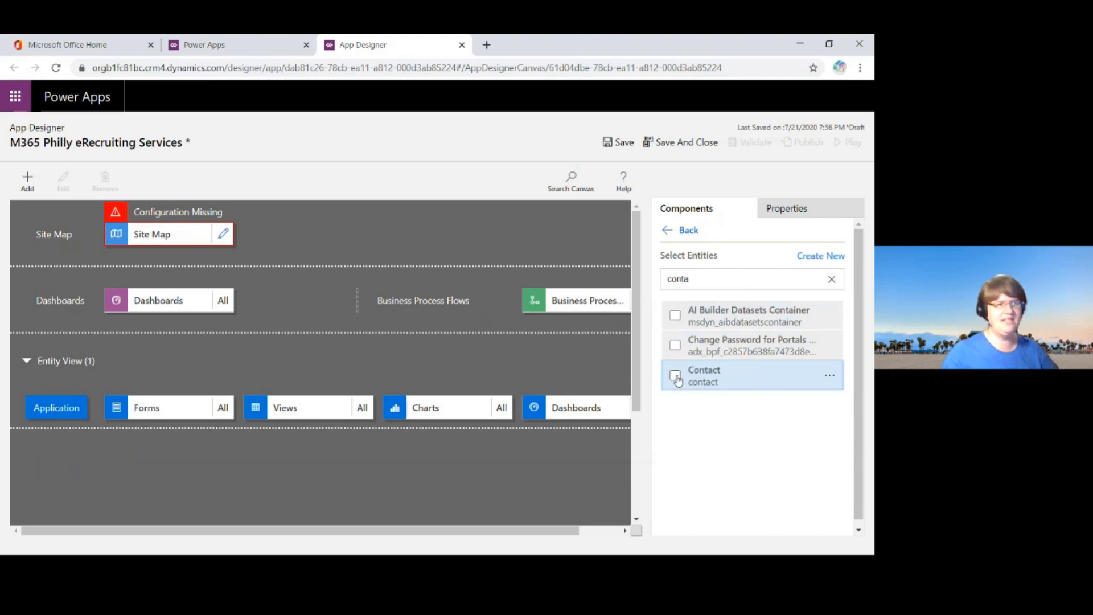
{"action": "left_click", "coordinate": [675, 375]}
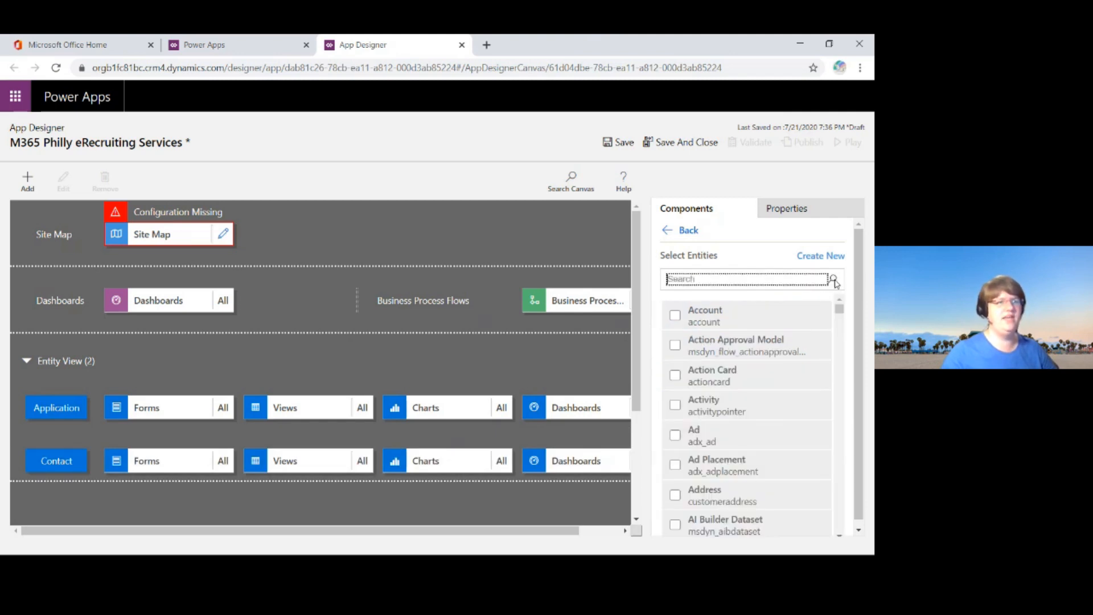
{"action": "left_click", "coordinate": [832, 281]}
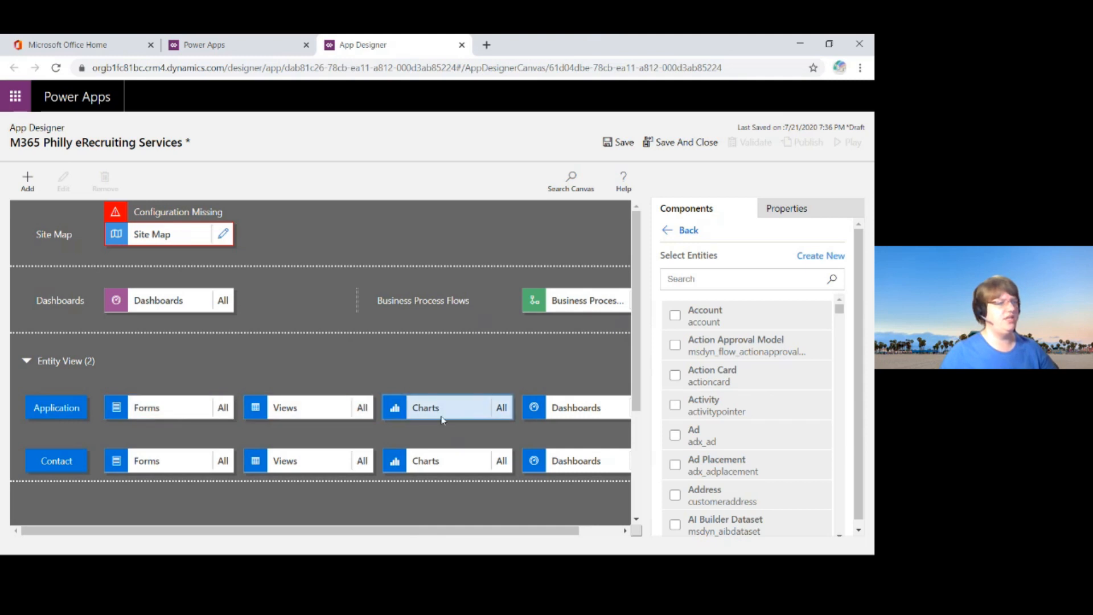
Step: Save the app and open its site map in the Sitemap Designer
{"action": "mouse_move", "coordinate": [545, 532]}
{"action": "left_mouse_down"}
{"action": "mouse_move", "coordinate": [596, 532]}
{"action": "mouse_move", "coordinate": [555, 532]}
{"action": "left_mouse_up"}
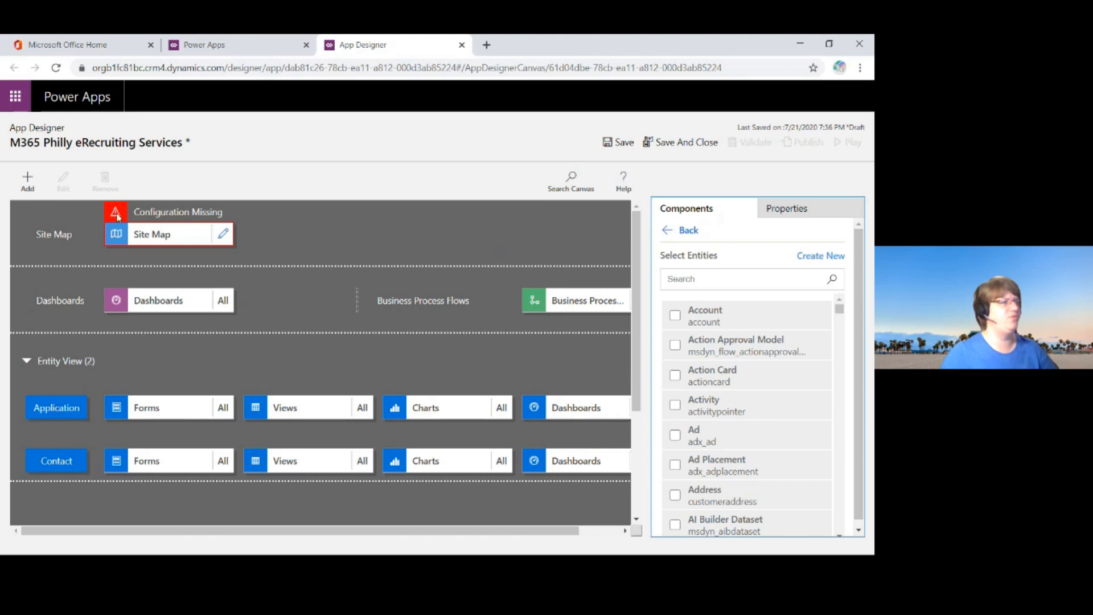
{"action": "left_click", "coordinate": [221, 235]}
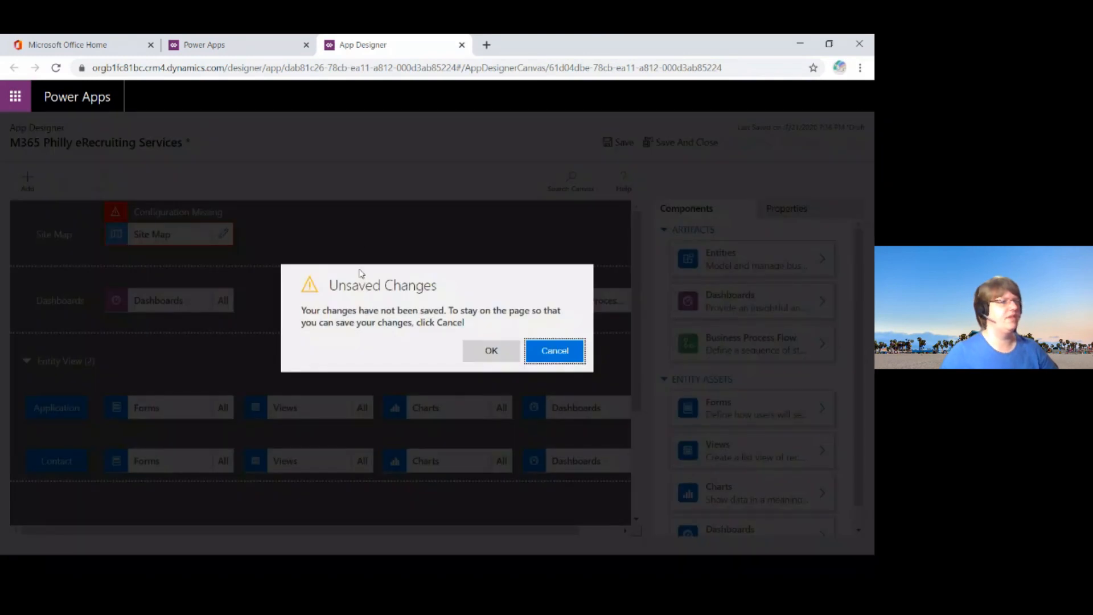
{"action": "left_click", "coordinate": [554, 351]}
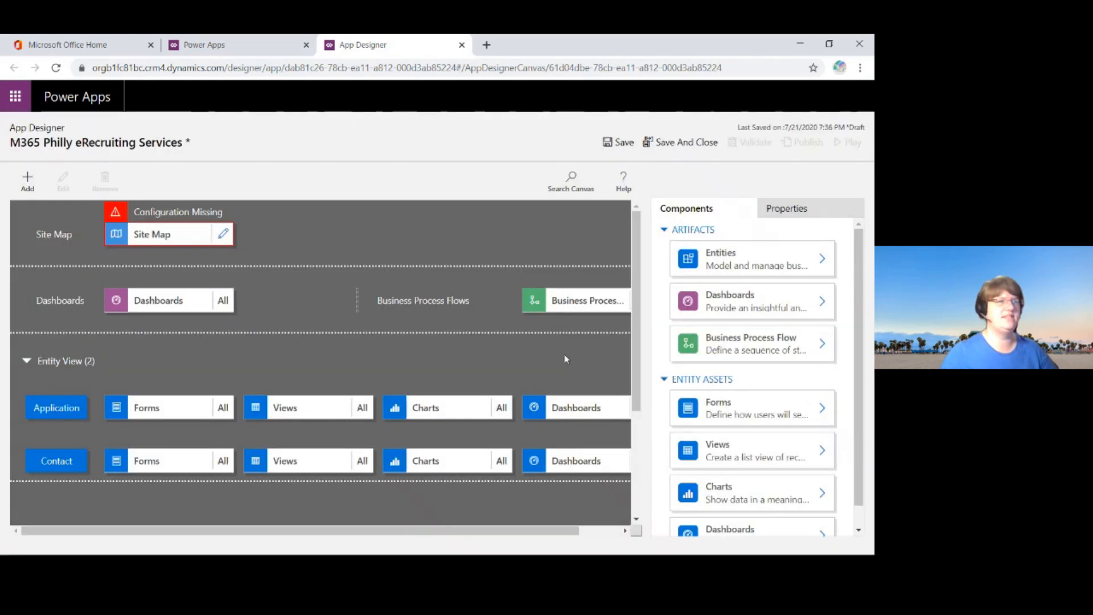
{"action": "left_click", "coordinate": [621, 143]}
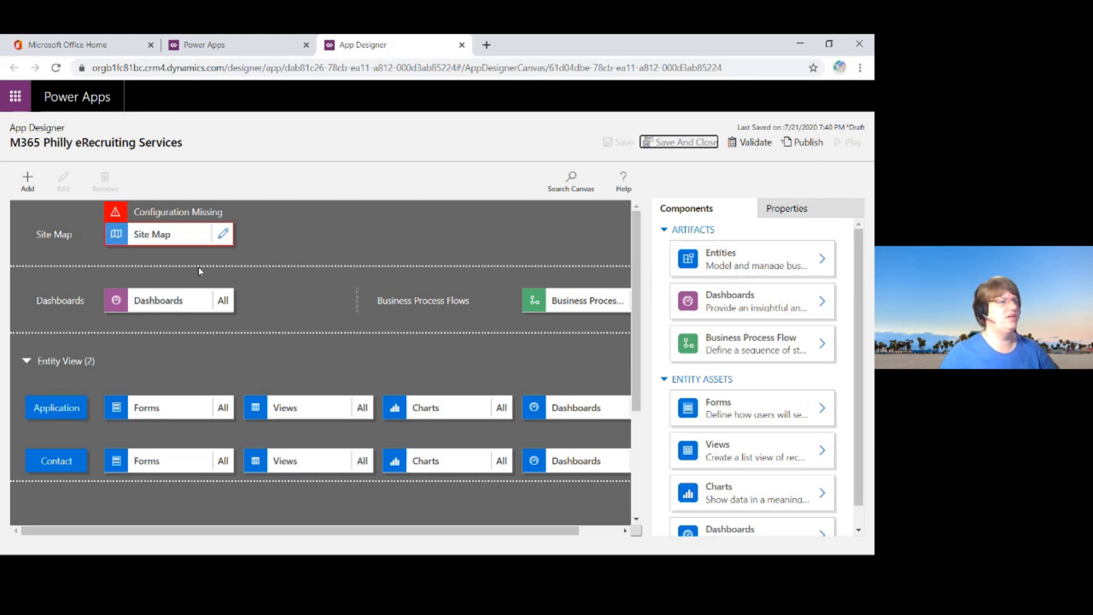
{"action": "left_click", "coordinate": [223, 235]}
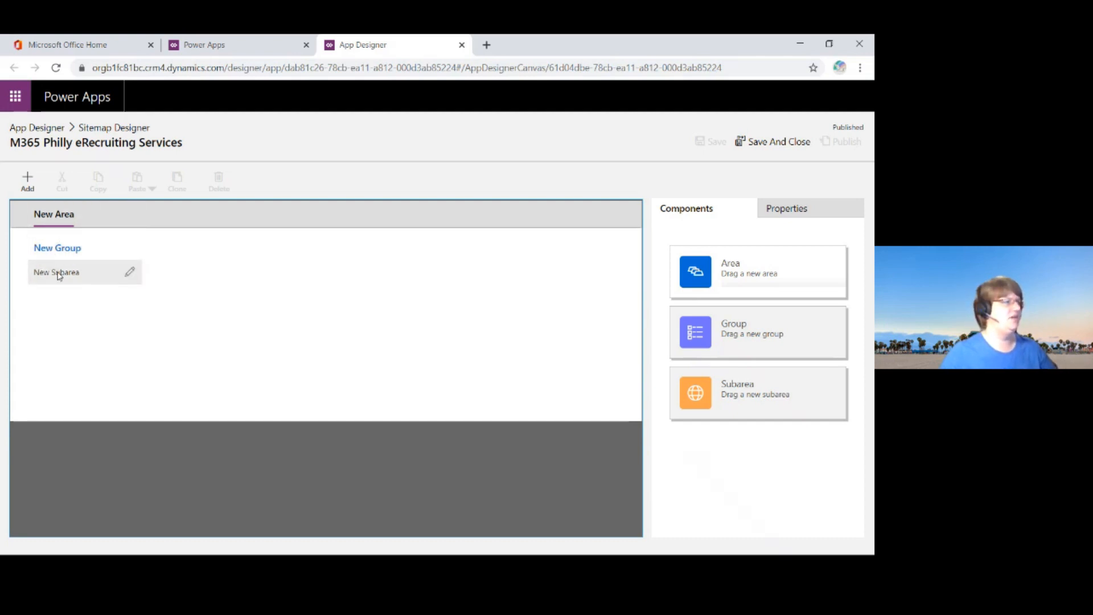
Step: Set the new subarea's type to Entity and choose Application as its entity
{"action": "left_click", "coordinate": [88, 269]}
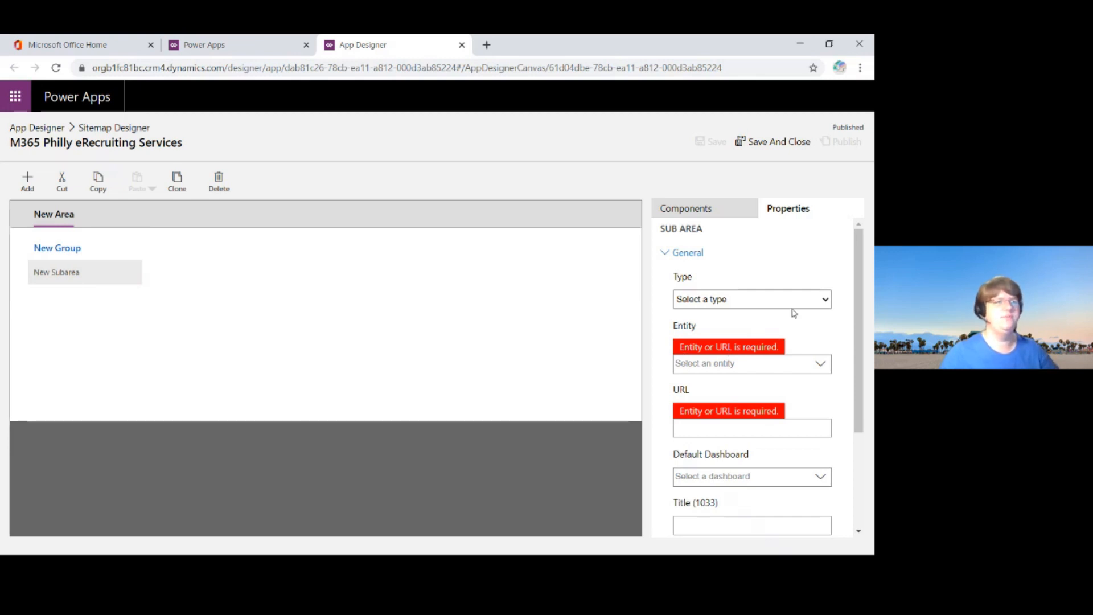
{"action": "left_click", "coordinate": [830, 303]}
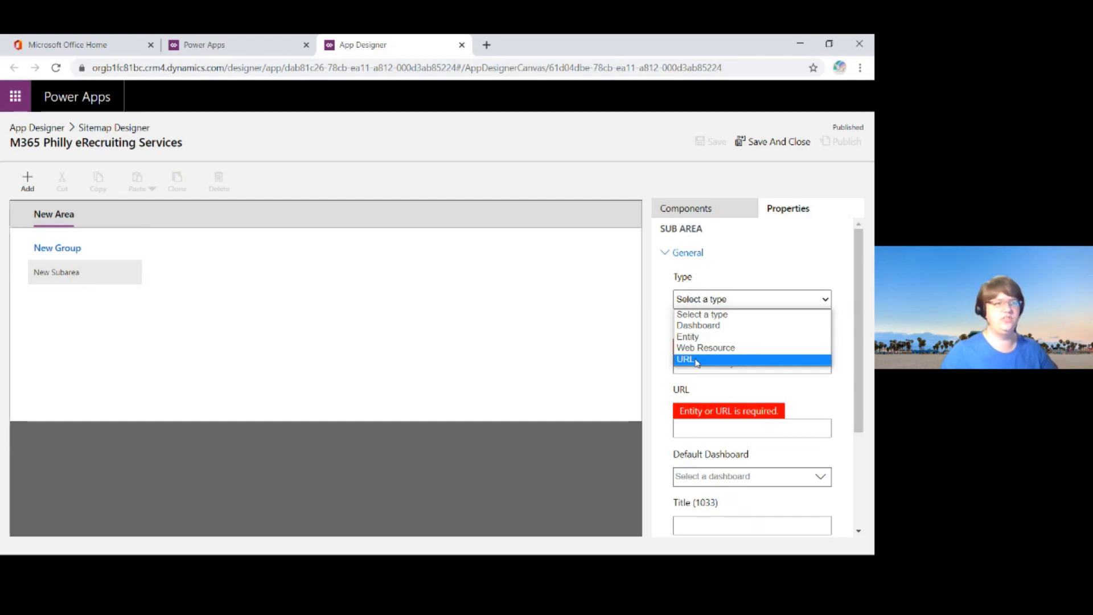
{"action": "left_click", "coordinate": [706, 340]}
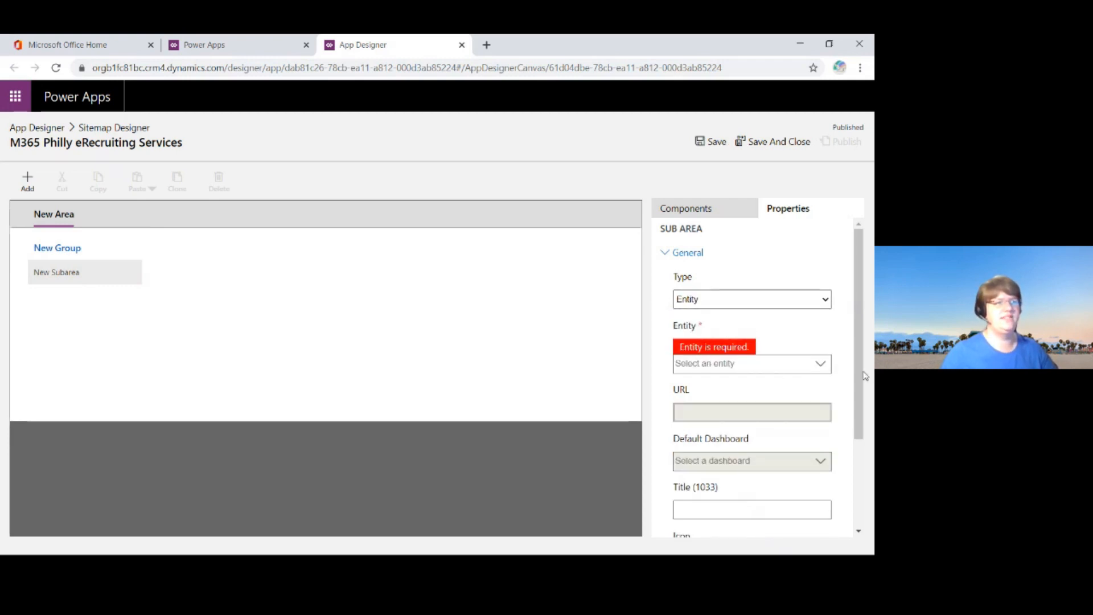
{"action": "left_click", "coordinate": [821, 367]}
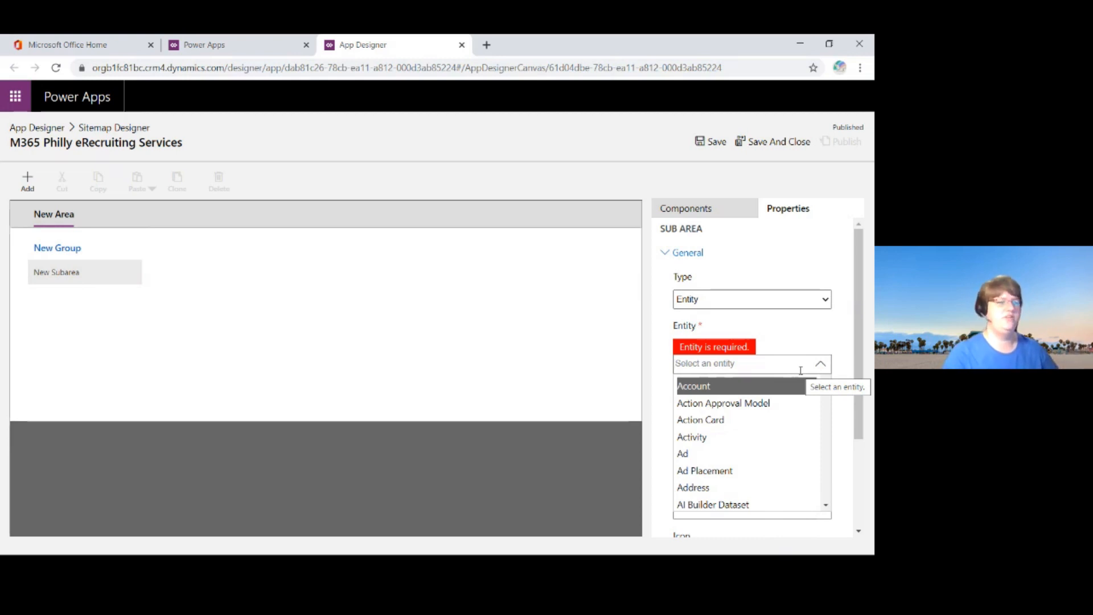
{"action": "type", "text": "appli"}
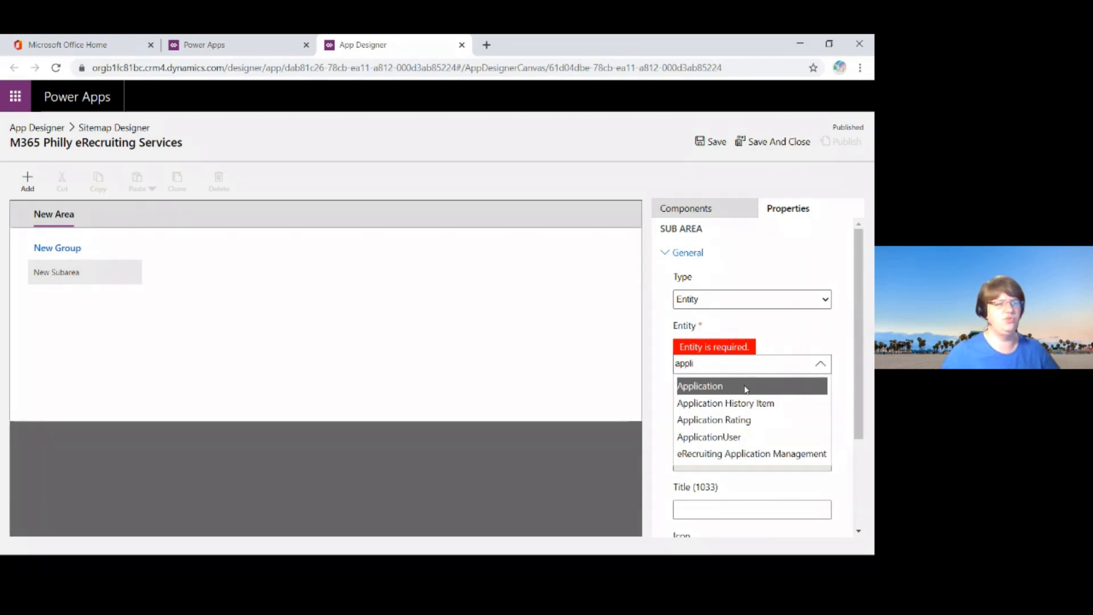
{"action": "left_click", "coordinate": [746, 386]}
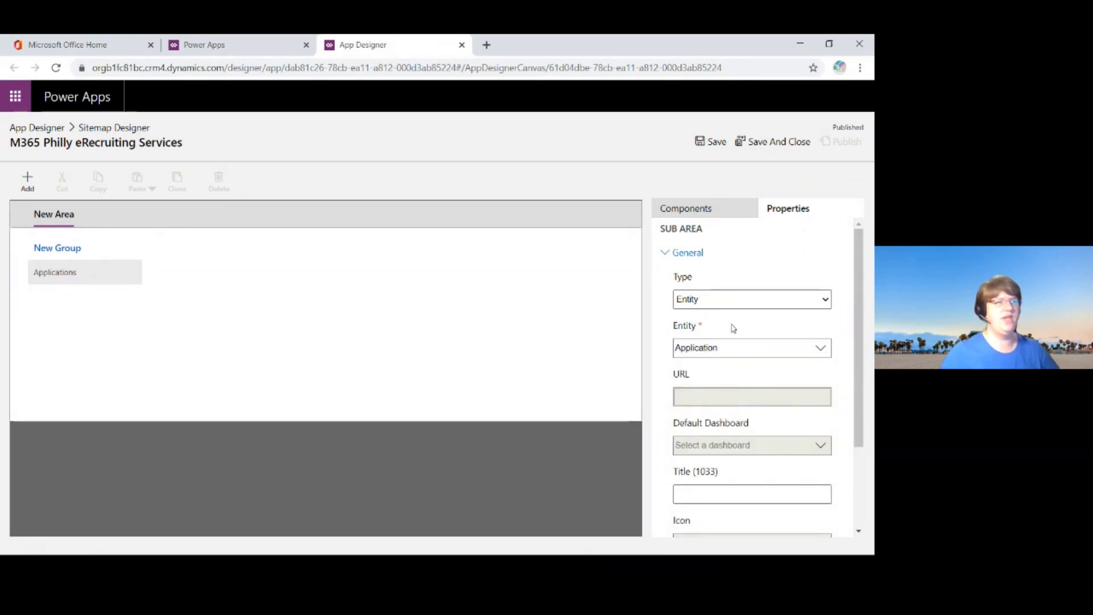
Step: Set the Applications subarea's ID to nav_Applications
{"action": "scroll", "coordinate": [786, 369], "scroll_direction": "down", "scroll_amount": 3}
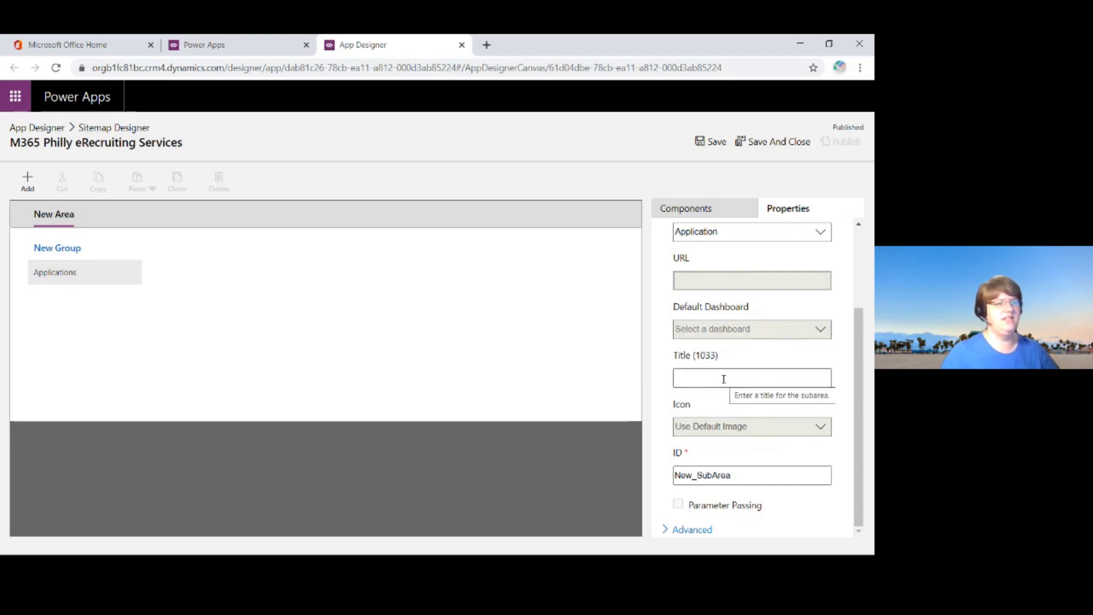
{"action": "double_click", "coordinate": [756, 475]}
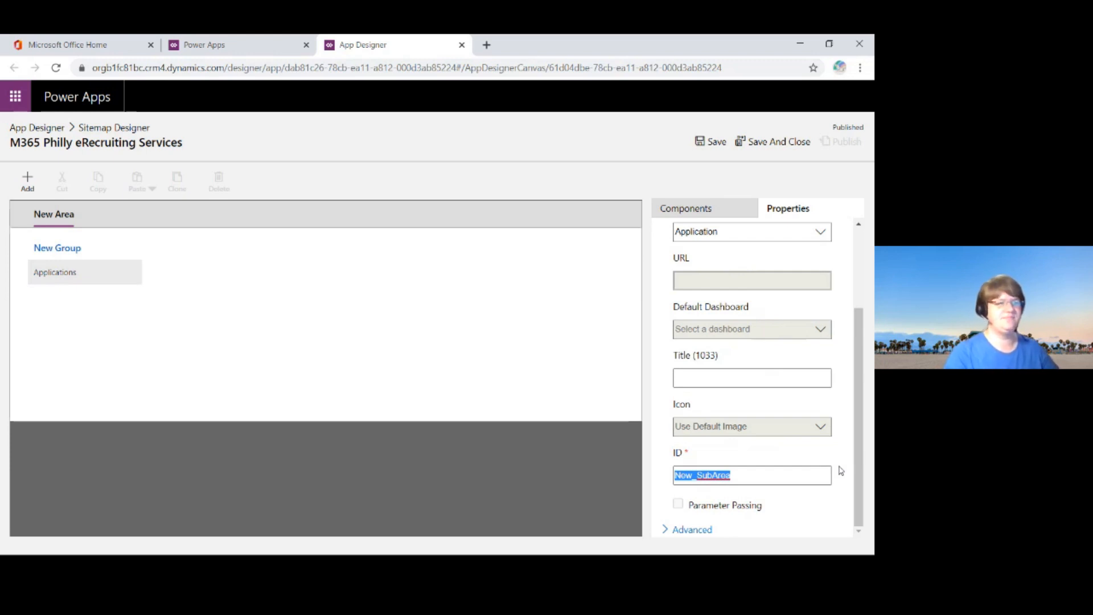
{"action": "type", "text": "na"}
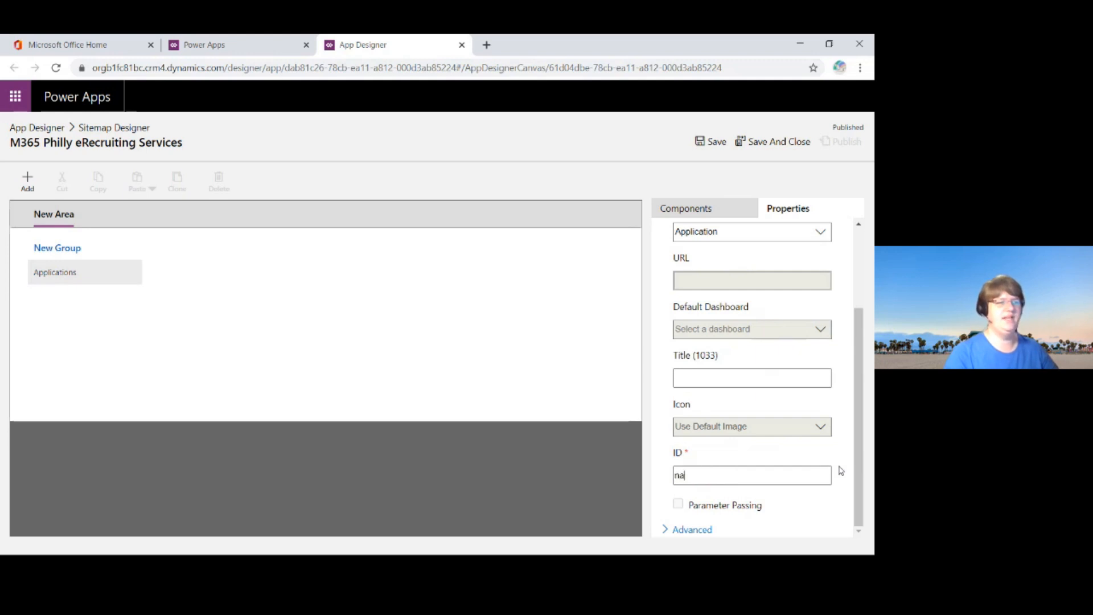
{"action": "type", "text": "v_Applications"}
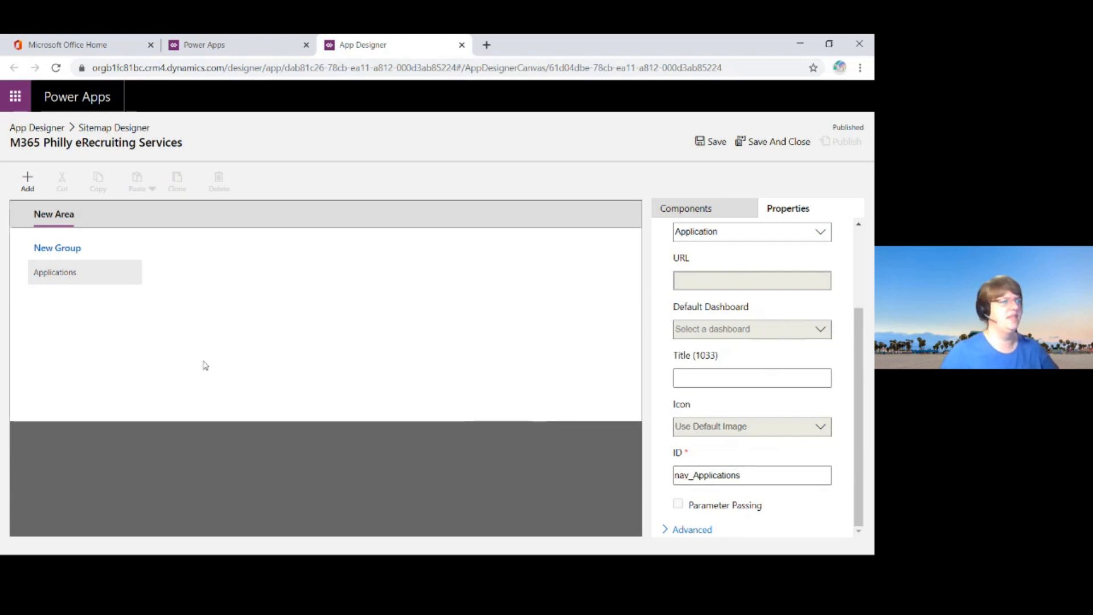
Step: Rename the new group in the site map to "Master Data"
{"action": "left_click", "coordinate": [92, 249]}
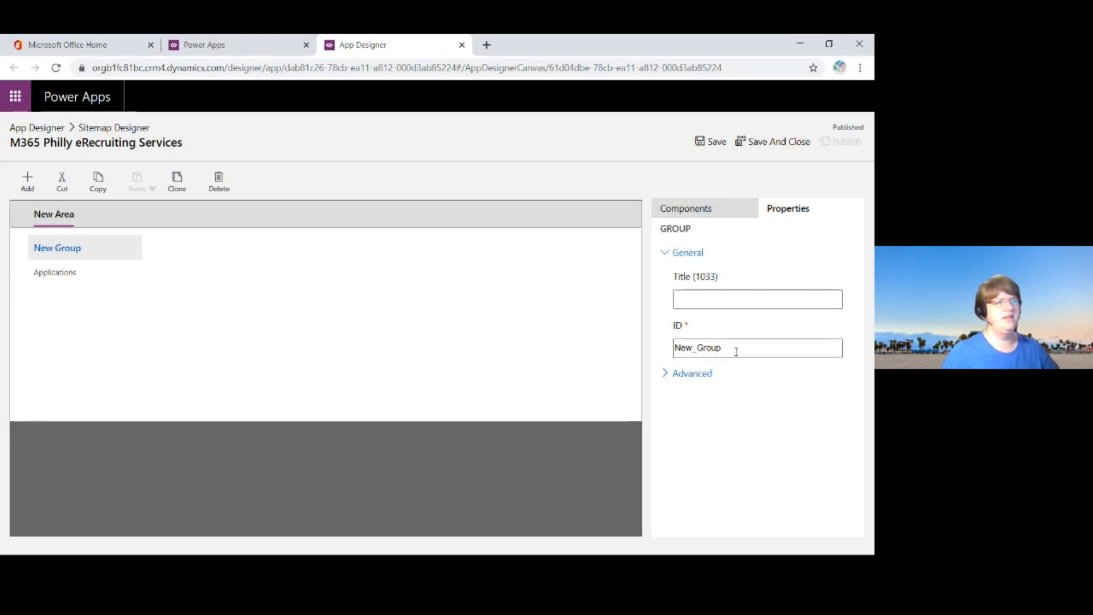
{"action": "left_click_drag", "start_coordinate": [735, 349], "coordinate": [576, 353]}
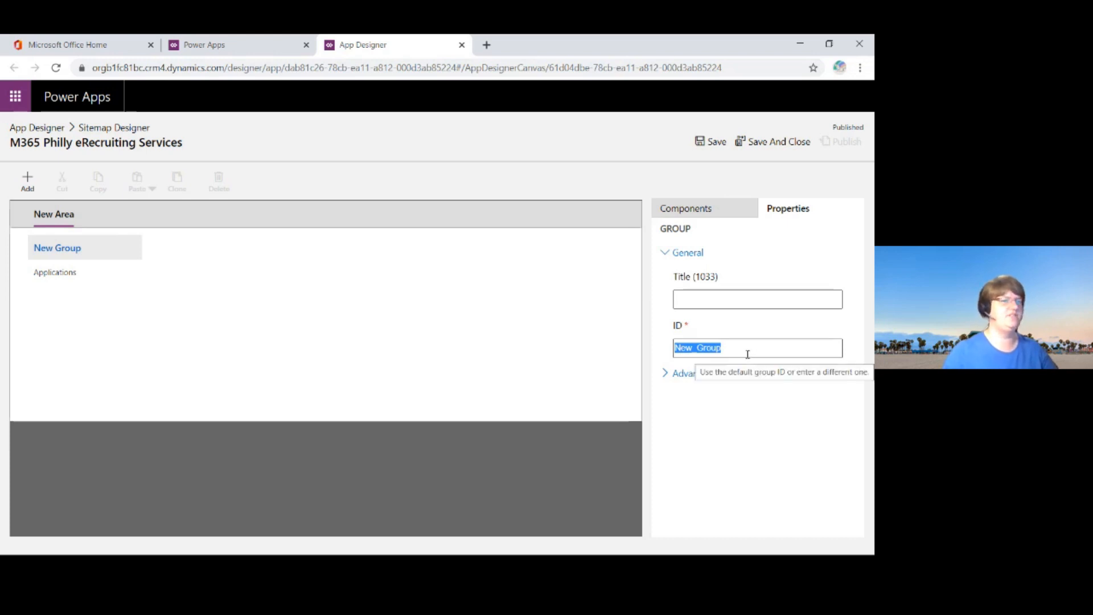
{"action": "left_click", "coordinate": [105, 252]}
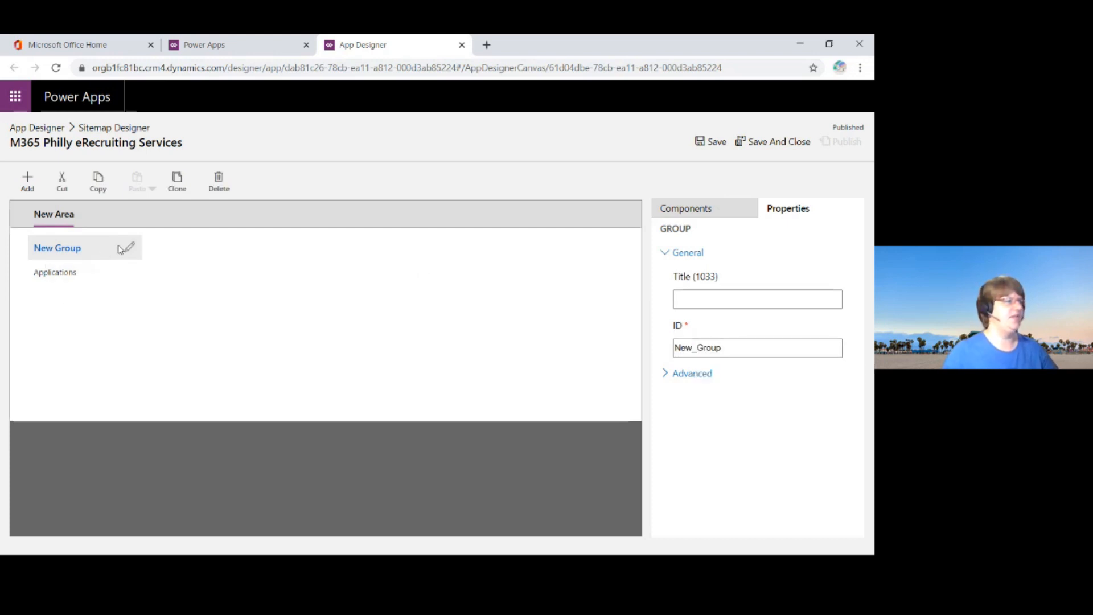
{"action": "left_click", "coordinate": [130, 248]}
{"action": "left_click", "coordinate": [90, 246]}
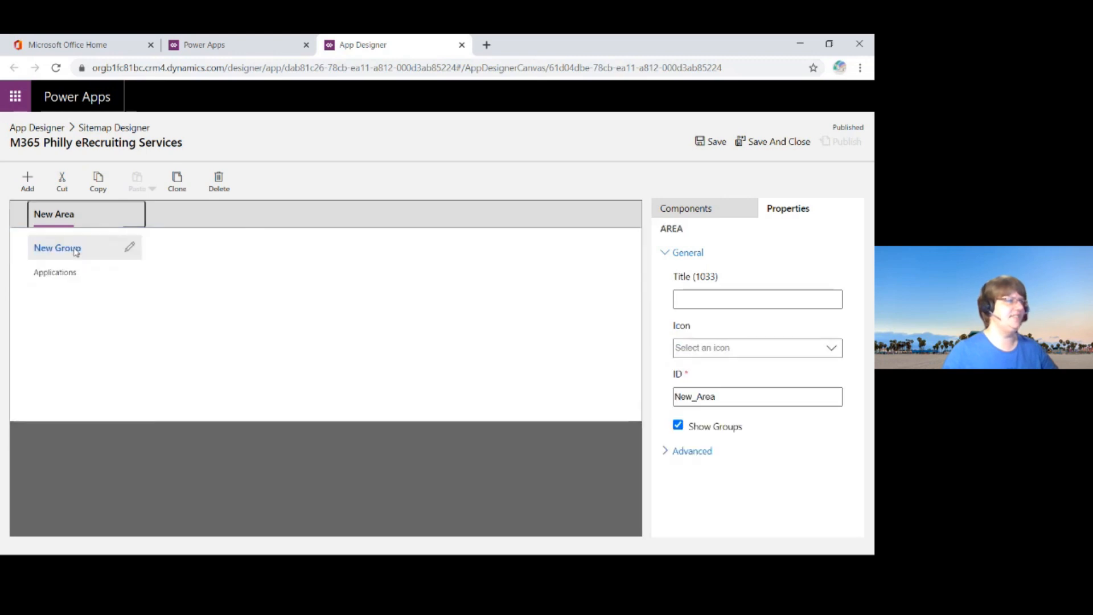
{"action": "left_click", "coordinate": [75, 252]}
{"action": "left_click", "coordinate": [131, 249]}
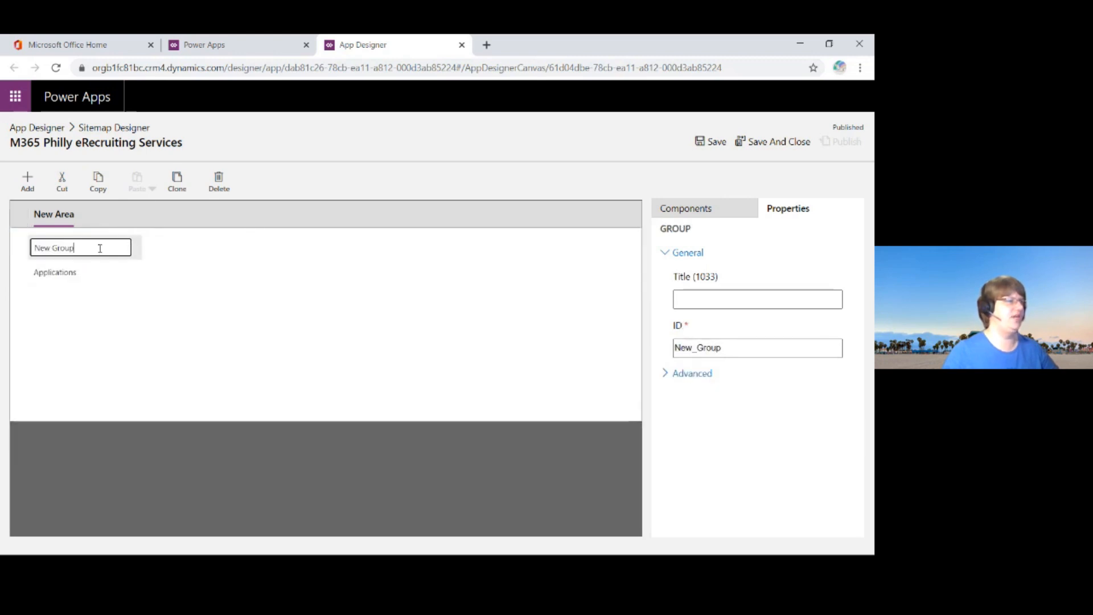
{"action": "triple_click", "coordinate": [93, 248]}
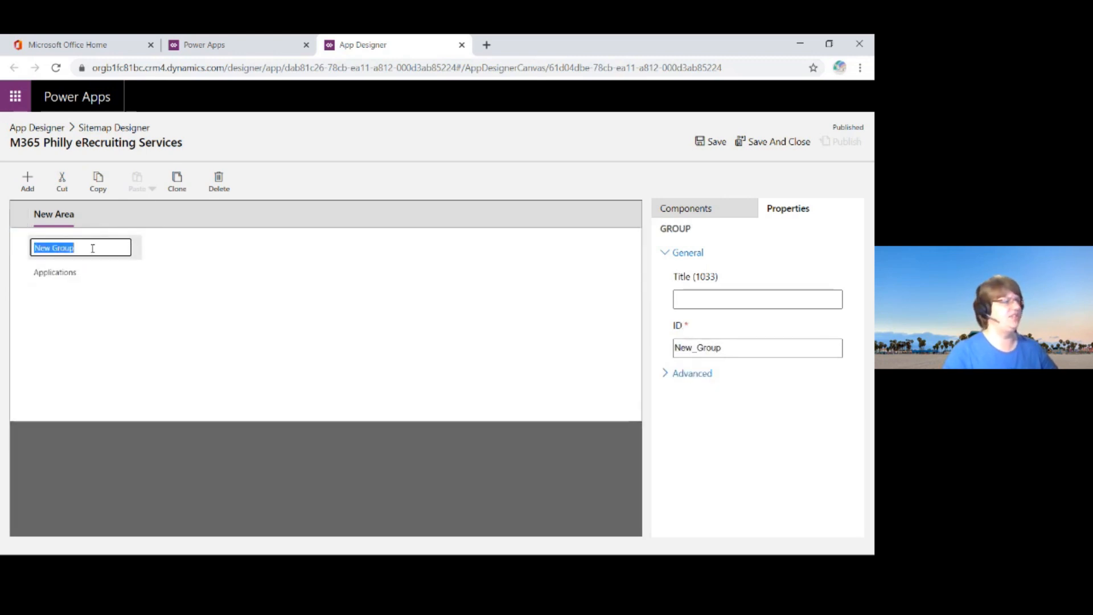
{"action": "type", "text": "Master Data"}
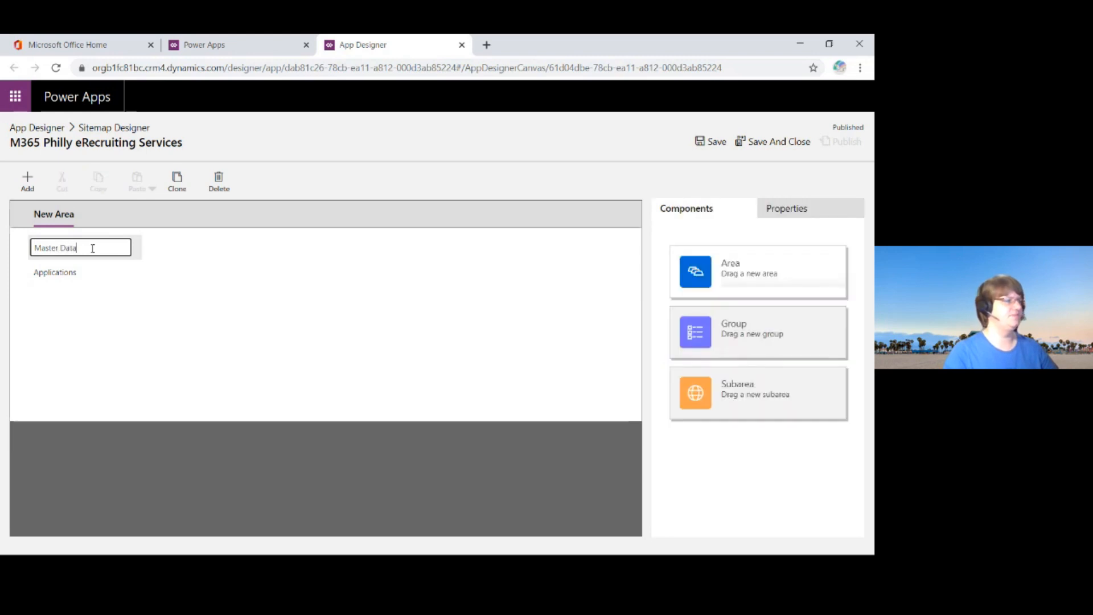
{"action": "key", "text": "Return"}
Step: Rename the site map's new area to "Configuration"
{"action": "left_click", "coordinate": [71, 220]}
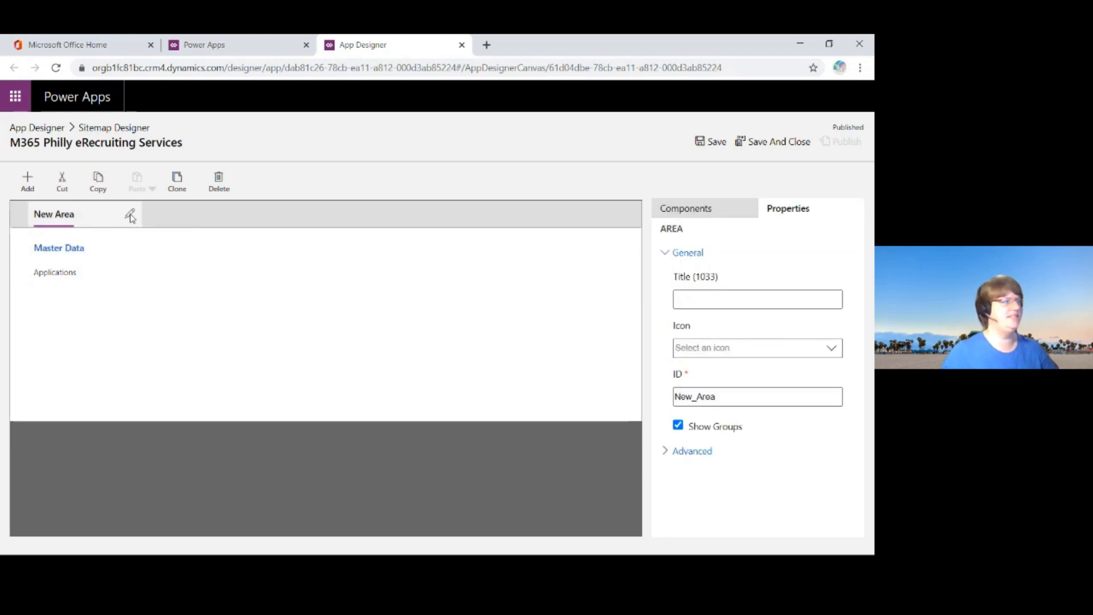
{"action": "left_click", "coordinate": [129, 215]}
{"action": "left_click", "coordinate": [54, 220]}
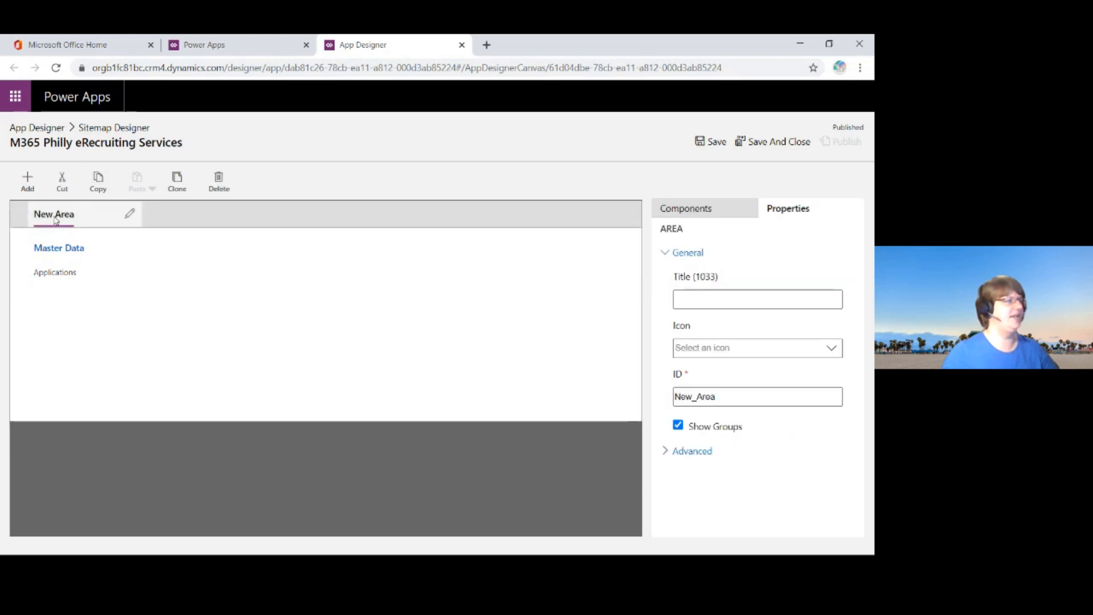
{"action": "left_click", "coordinate": [130, 214]}
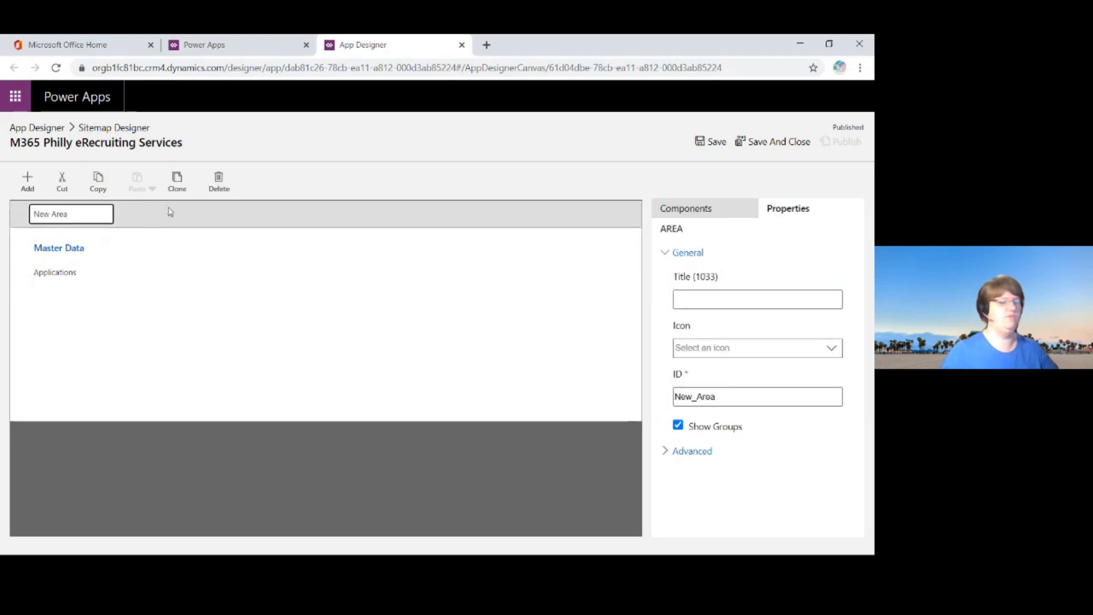
{"action": "key", "text": "ctrl+a"}
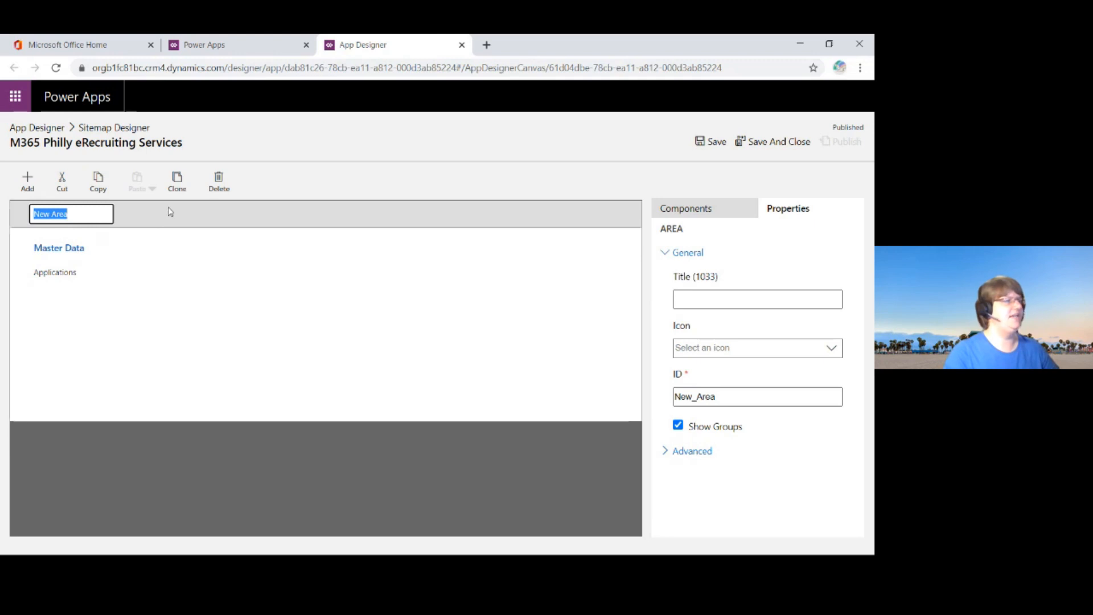
{"action": "type", "text": "Config"}
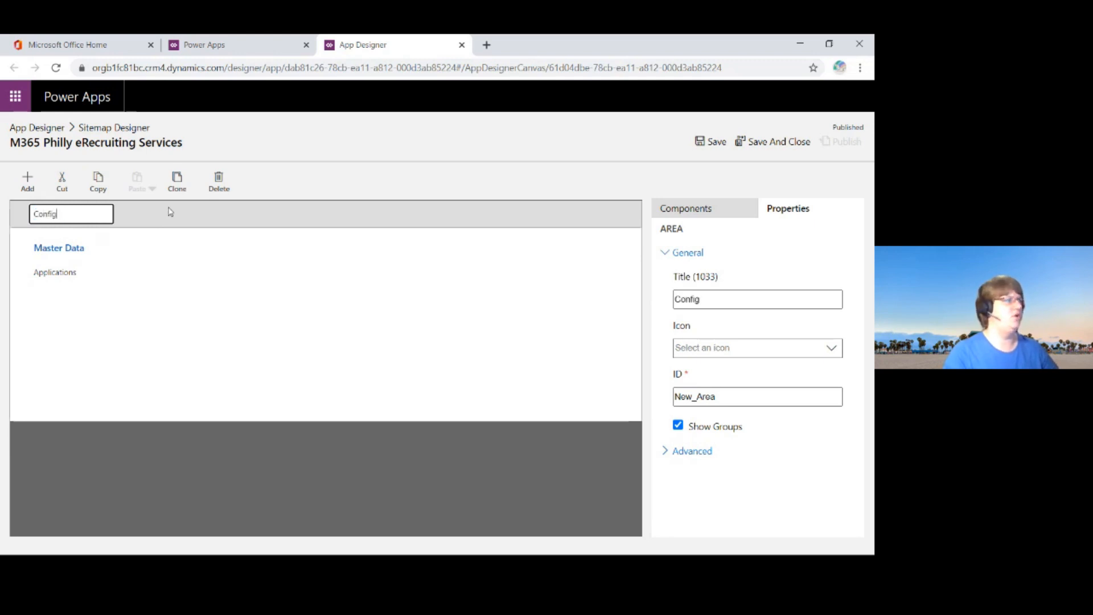
{"action": "type", "text": "uration"}
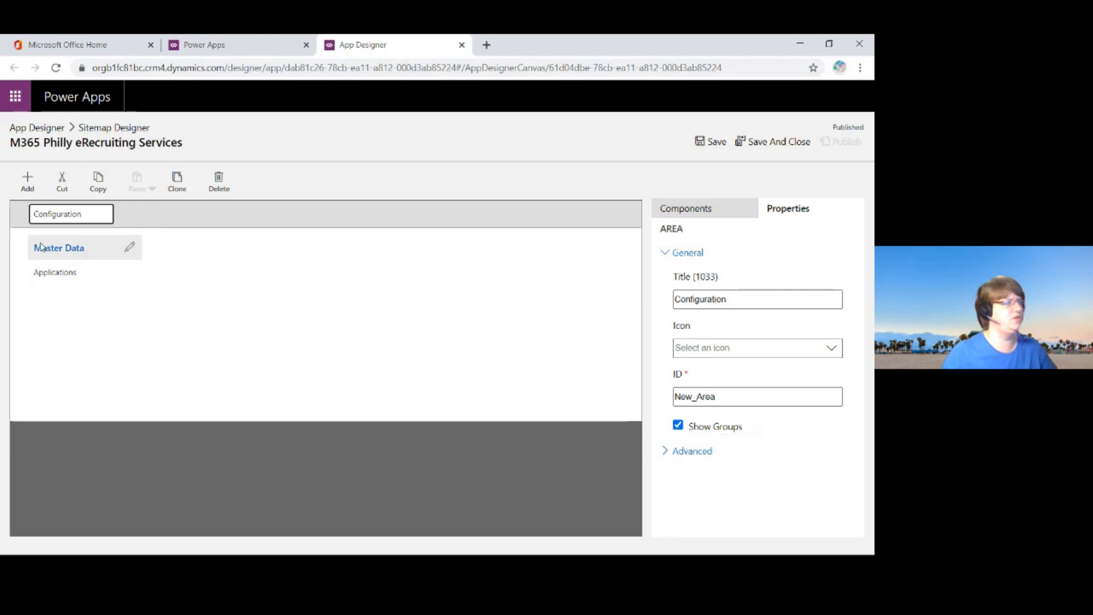
{"action": "left_click", "coordinate": [307, 259]}
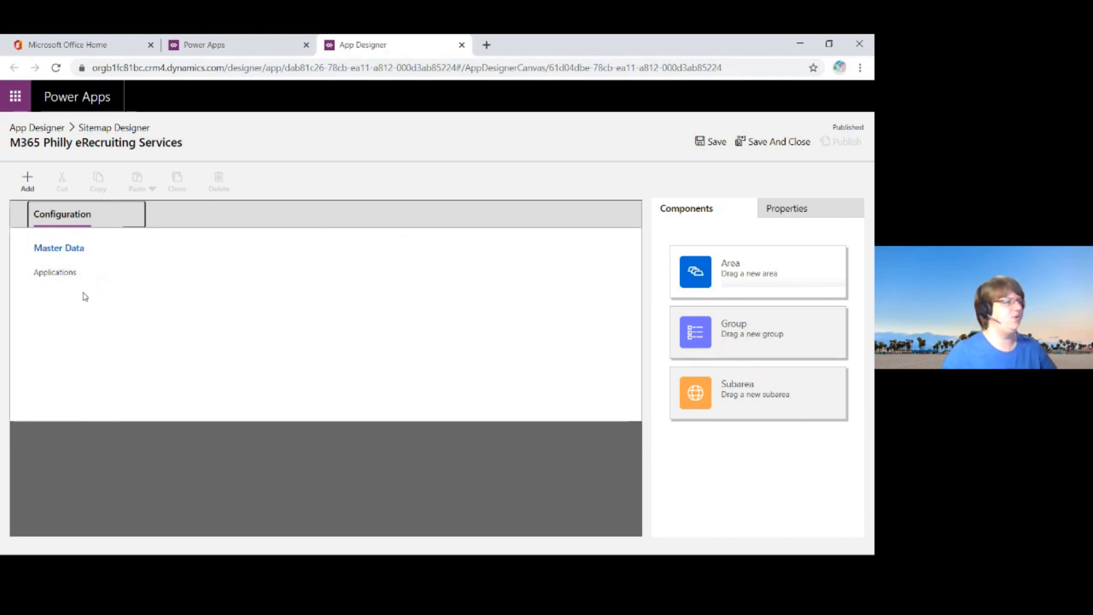
Step: Add a second subarea to the Master Data group, with type Entity and Contact as its entity
{"action": "left_click", "coordinate": [27, 183]}
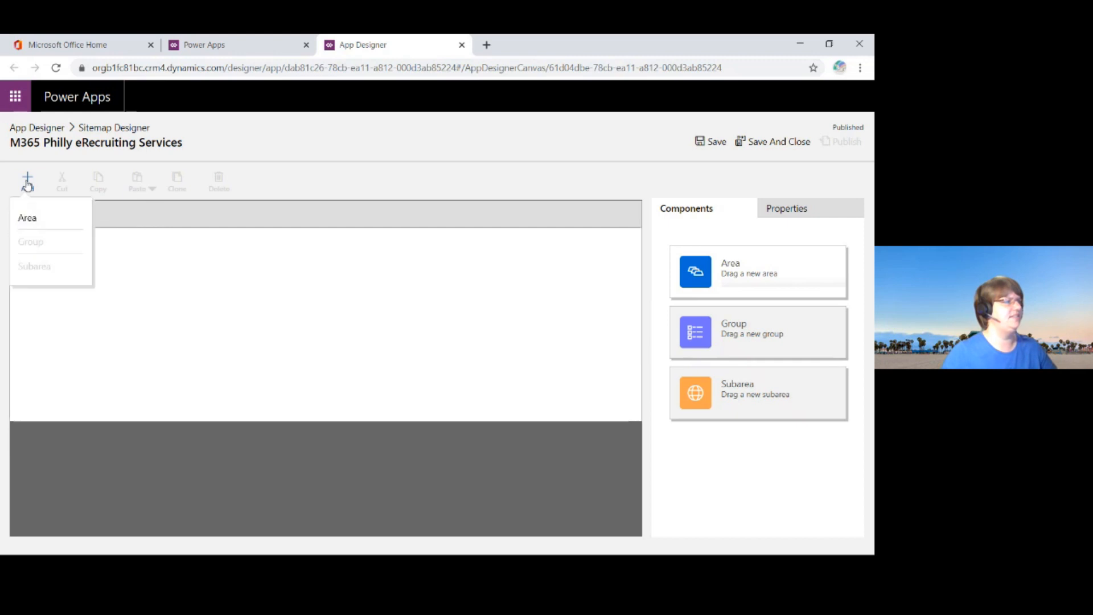
{"action": "left_click", "coordinate": [116, 279]}
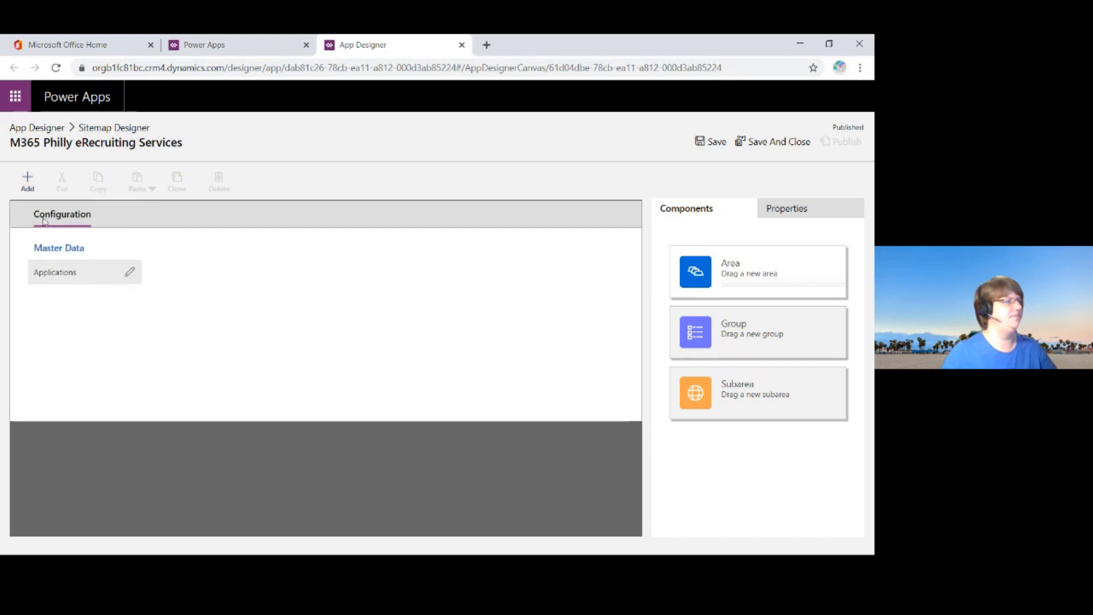
{"action": "left_click", "coordinate": [27, 183]}
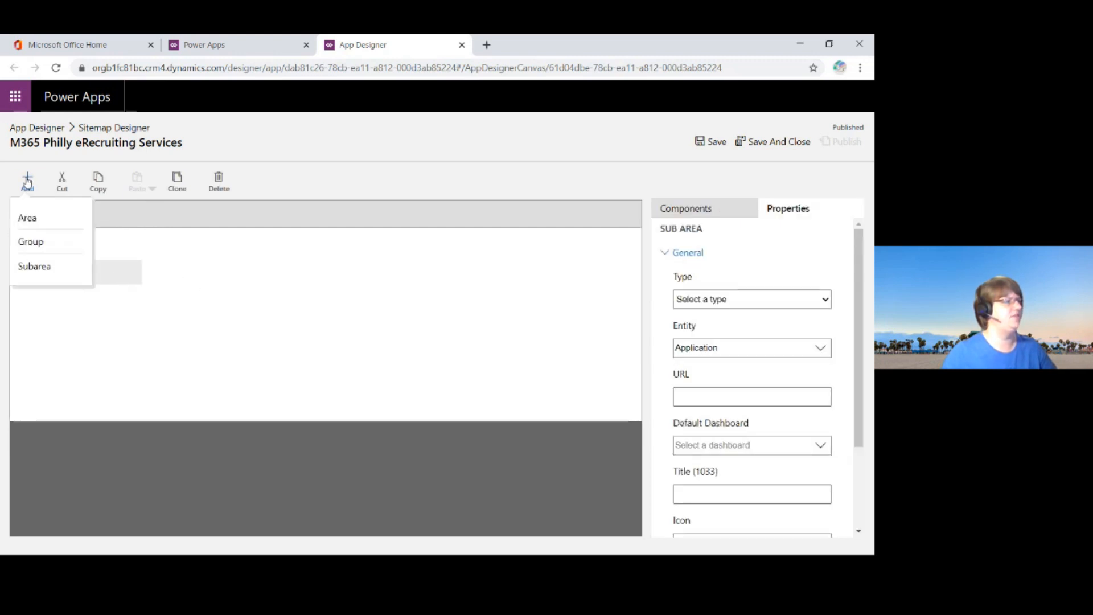
{"action": "left_click", "coordinate": [48, 273]}
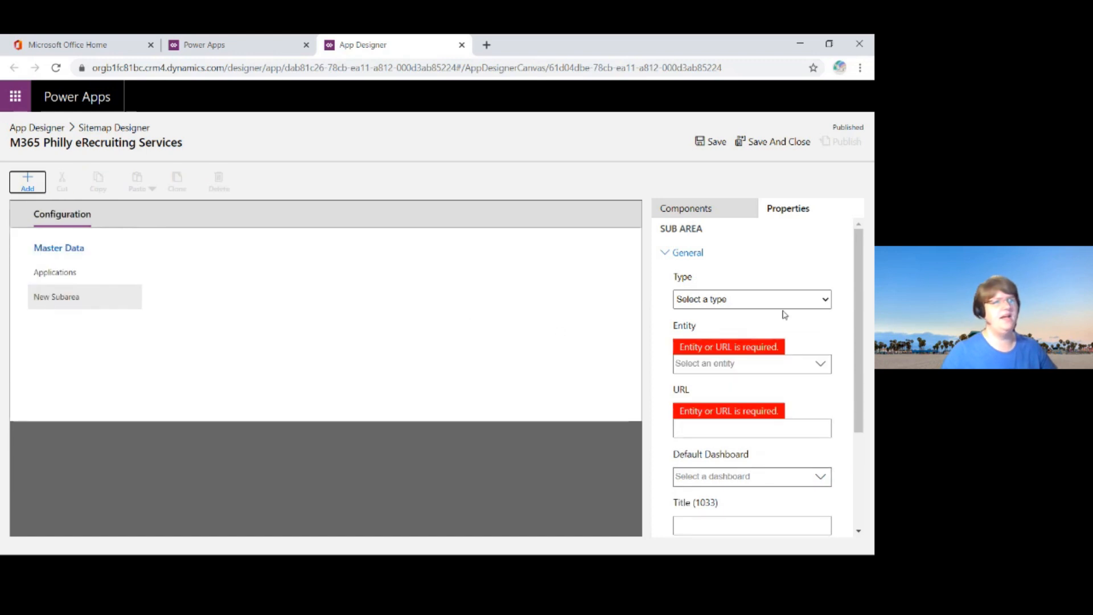
{"action": "left_click", "coordinate": [825, 300]}
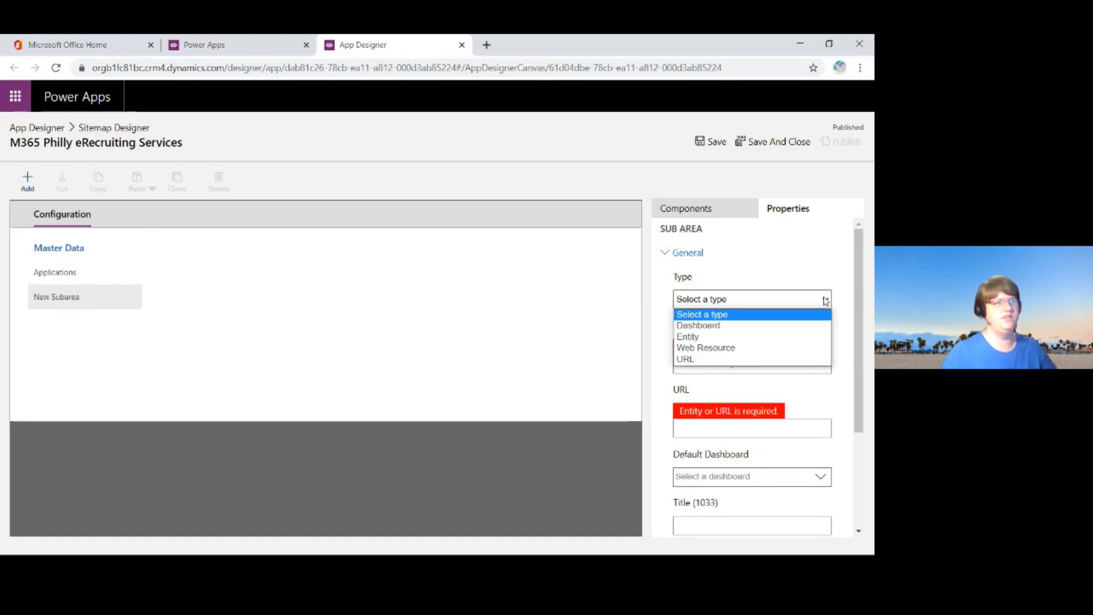
{"action": "left_click", "coordinate": [759, 337]}
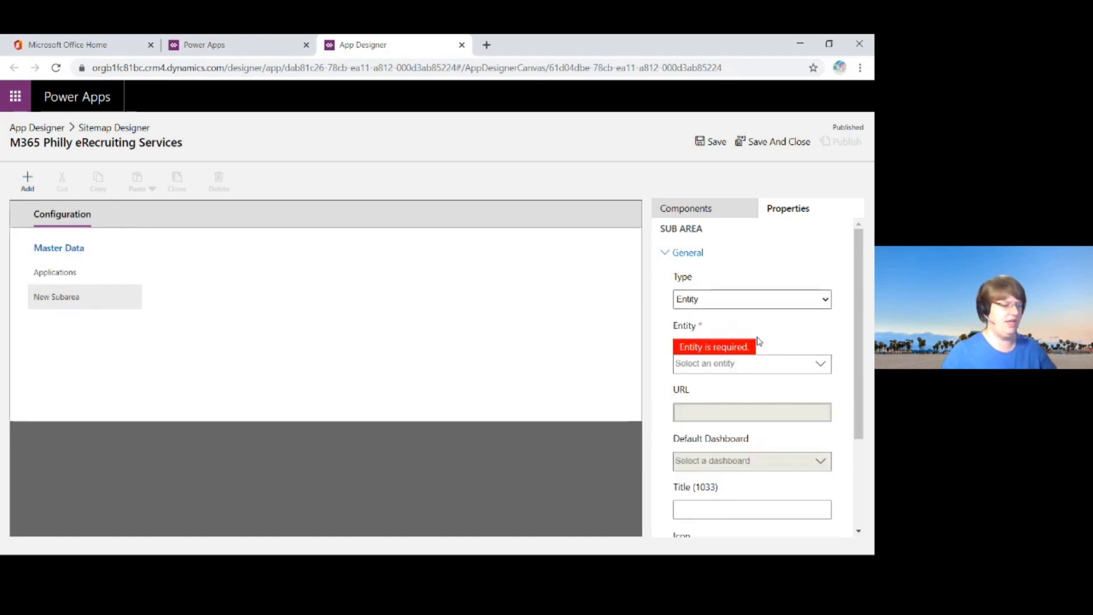
{"action": "left_click", "coordinate": [821, 364]}
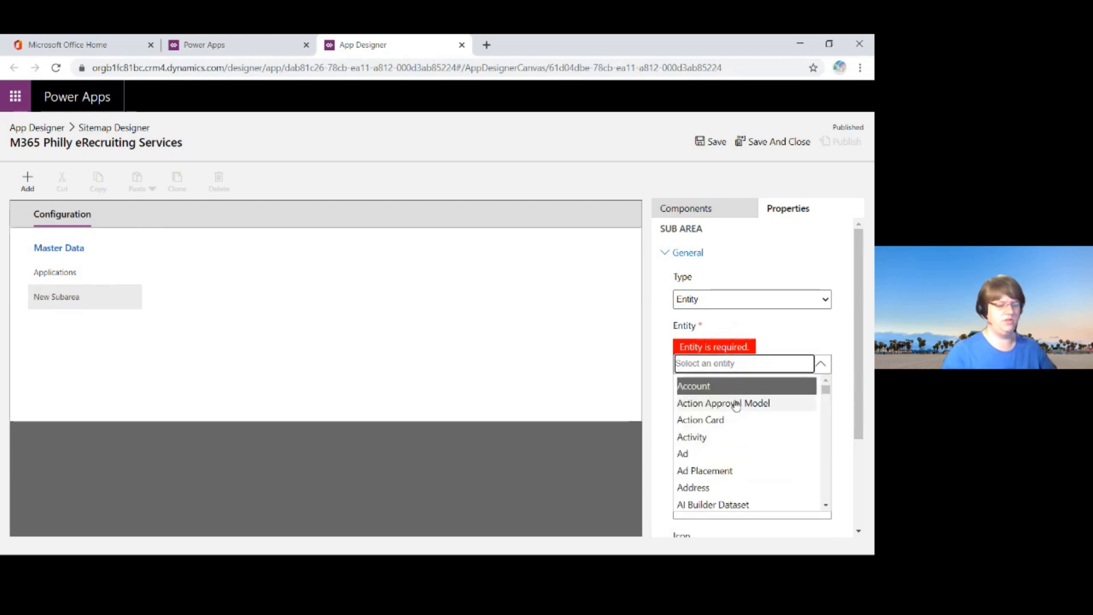
{"action": "type", "text": "cont"}
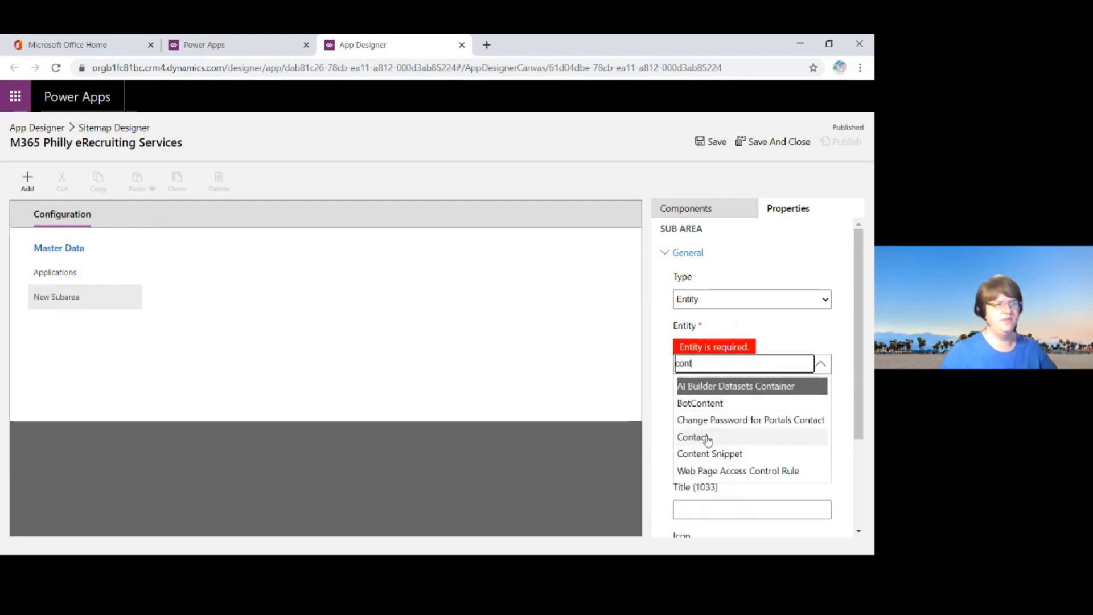
{"action": "left_click", "coordinate": [709, 439]}
Step: Set the Contacts subarea's ID to nav_Contacts
{"action": "scroll", "coordinate": [766, 431], "scroll_direction": "down", "scroll_amount": 3}
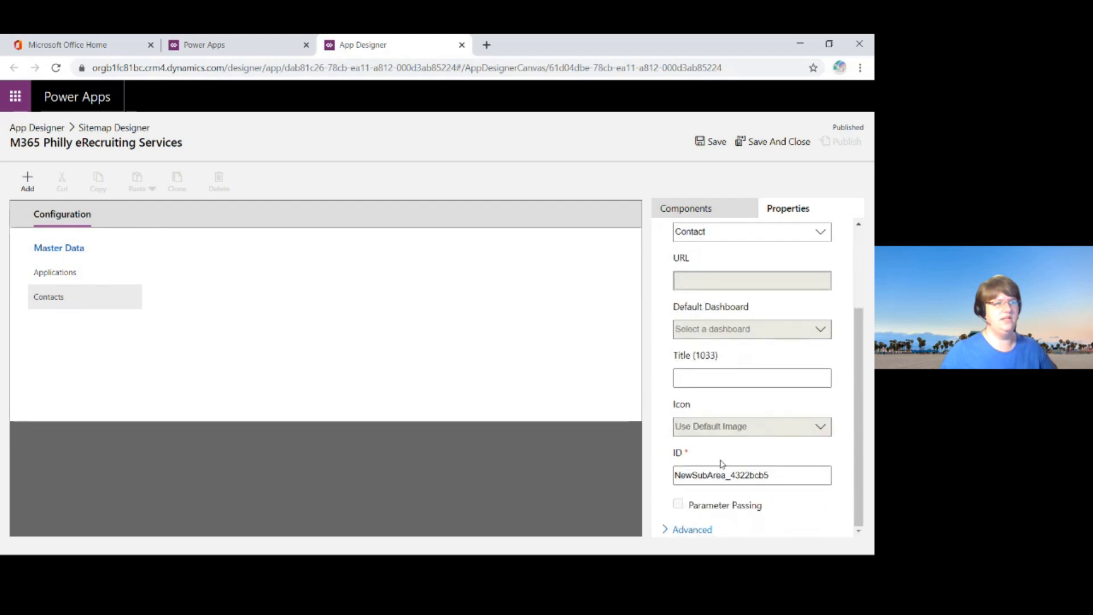
{"action": "left_click_drag", "start_coordinate": [784, 476], "coordinate": [725, 477]}
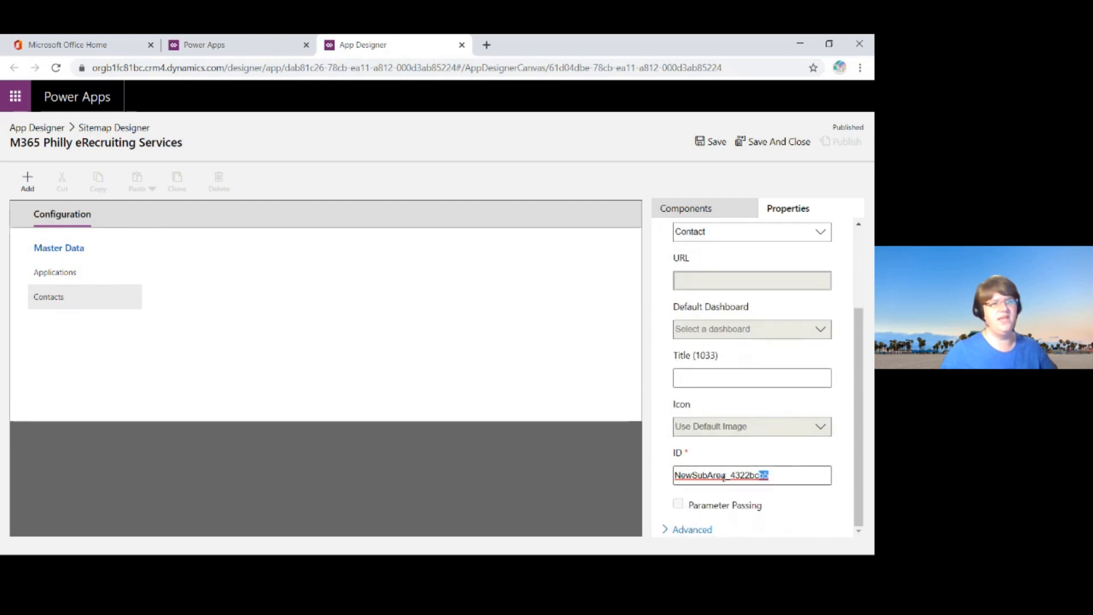
{"action": "left_click", "coordinate": [783, 477]}
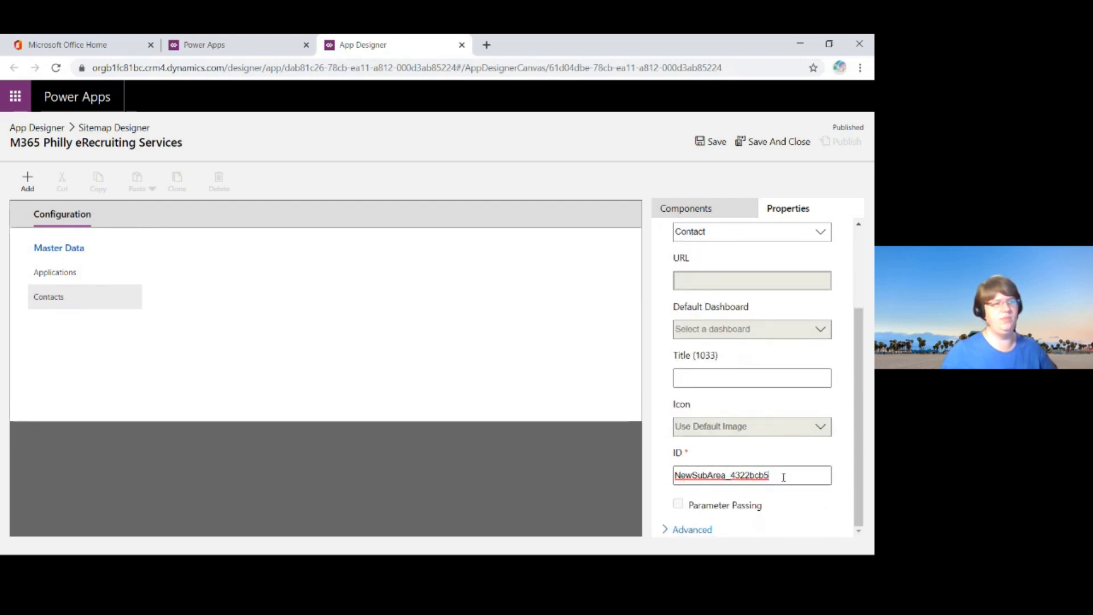
{"action": "key", "text": "ctrl+a"}
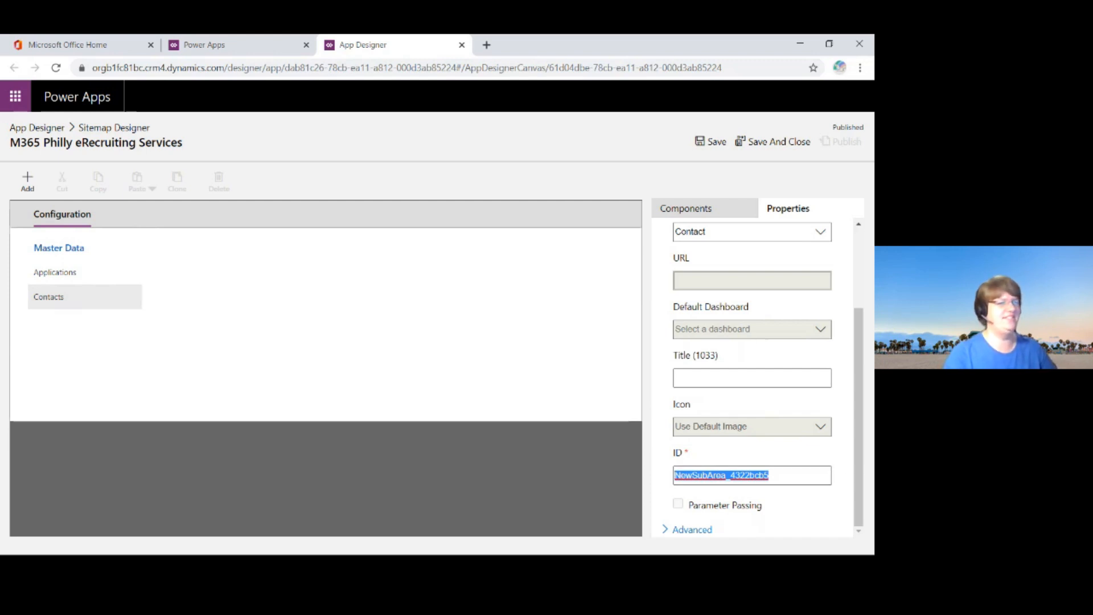
{"action": "type", "text": "nav_Contacts"}
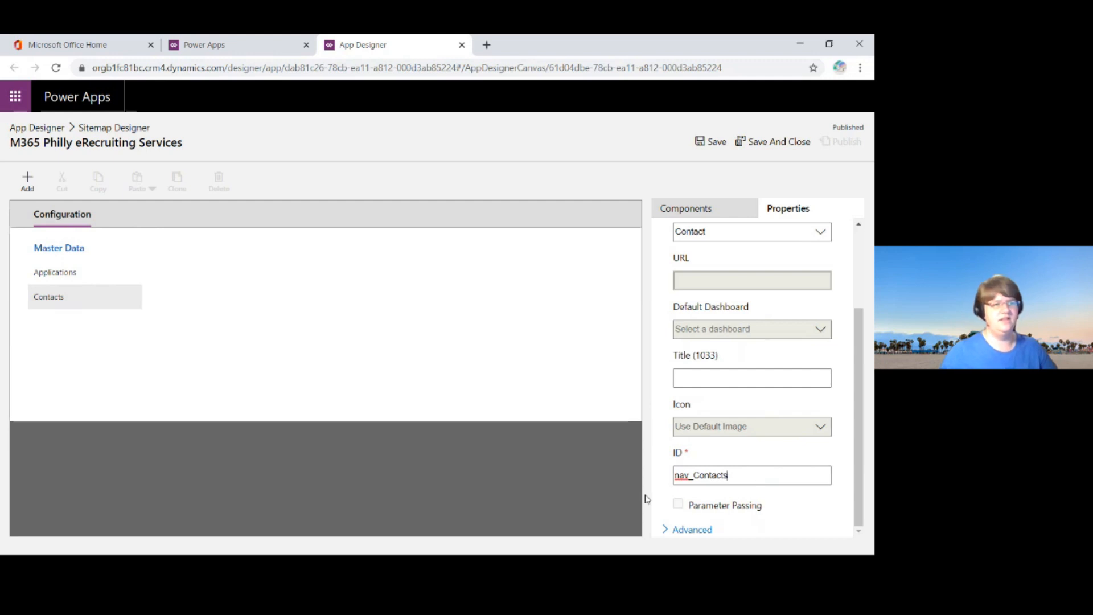
{"action": "left_click", "coordinate": [712, 509]}
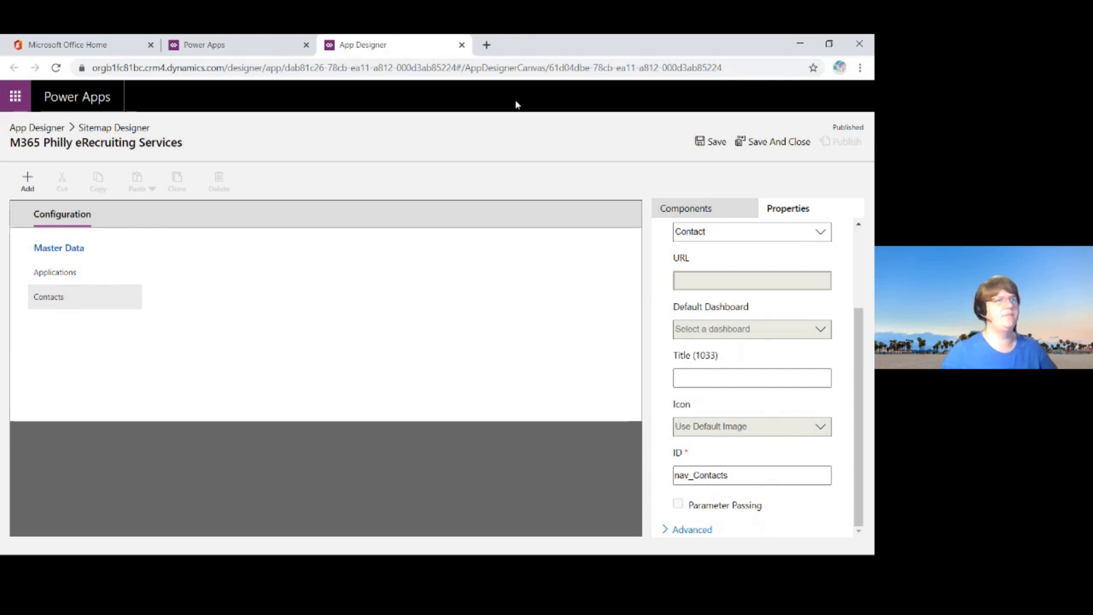
Step: Save and publish the site map and return to the App Designer
{"action": "left_click", "coordinate": [713, 142]}
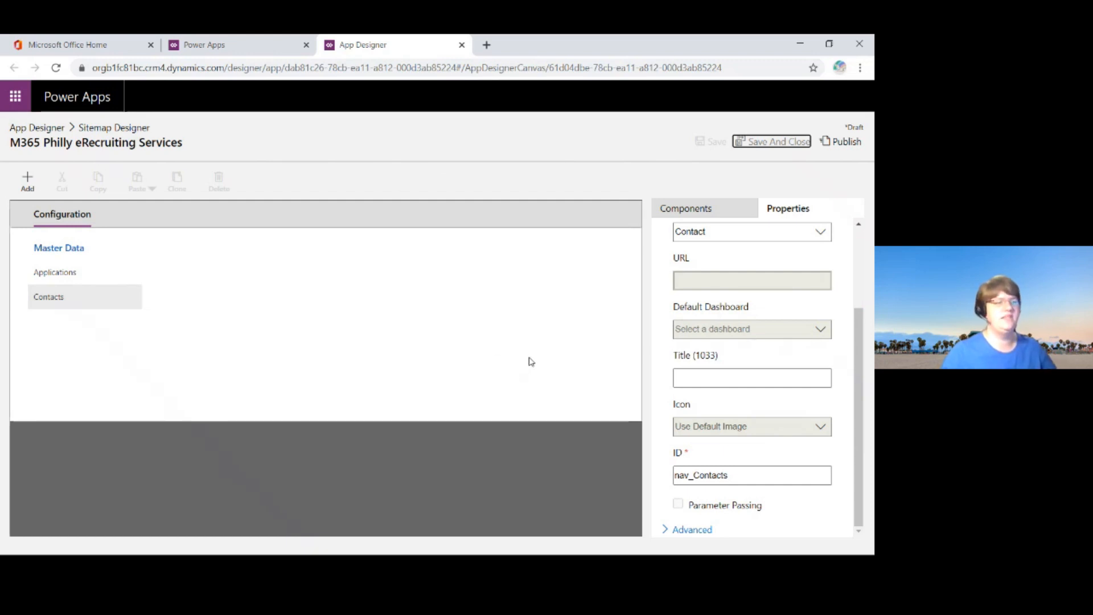
{"action": "left_click", "coordinate": [840, 143]}
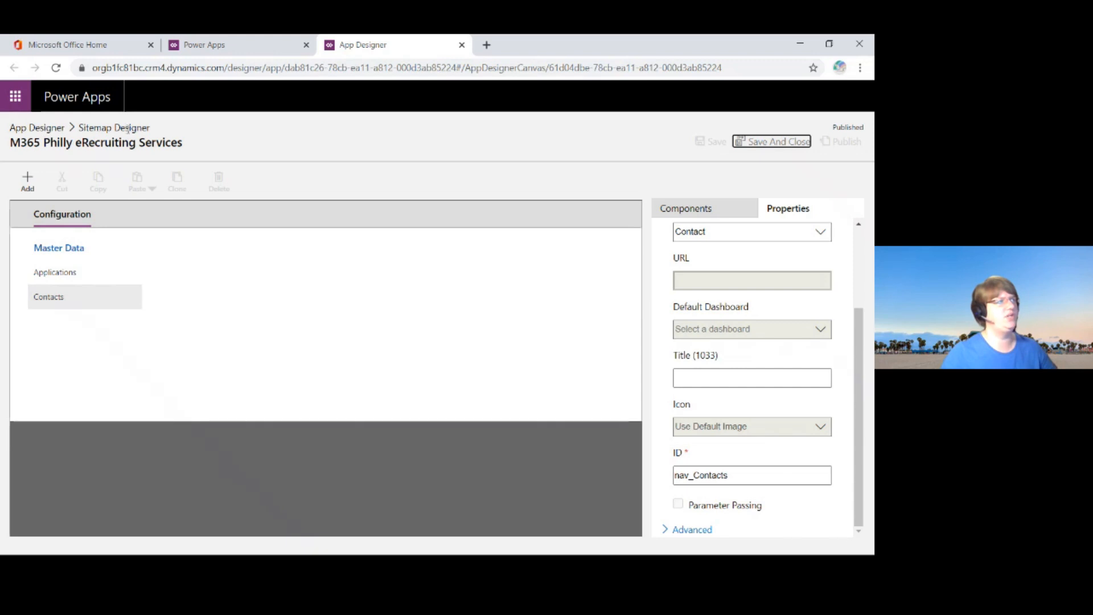
{"action": "left_click", "coordinate": [30, 128]}
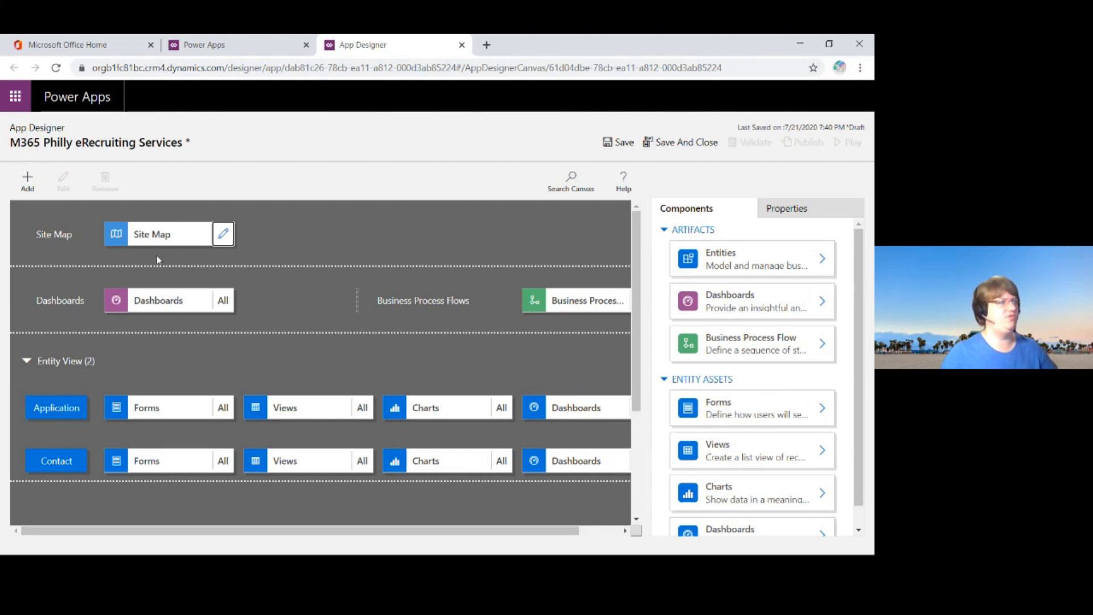
Step: Save and publish the app and run it to check the Master Data group in its navigation
{"action": "left_click", "coordinate": [622, 144]}
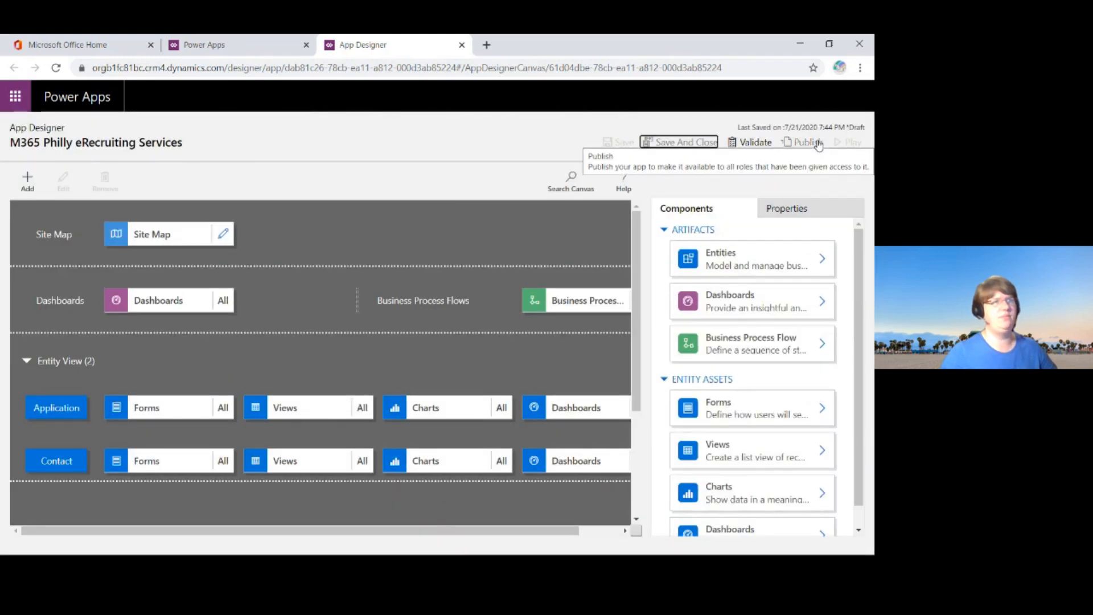
{"action": "left_click", "coordinate": [818, 146]}
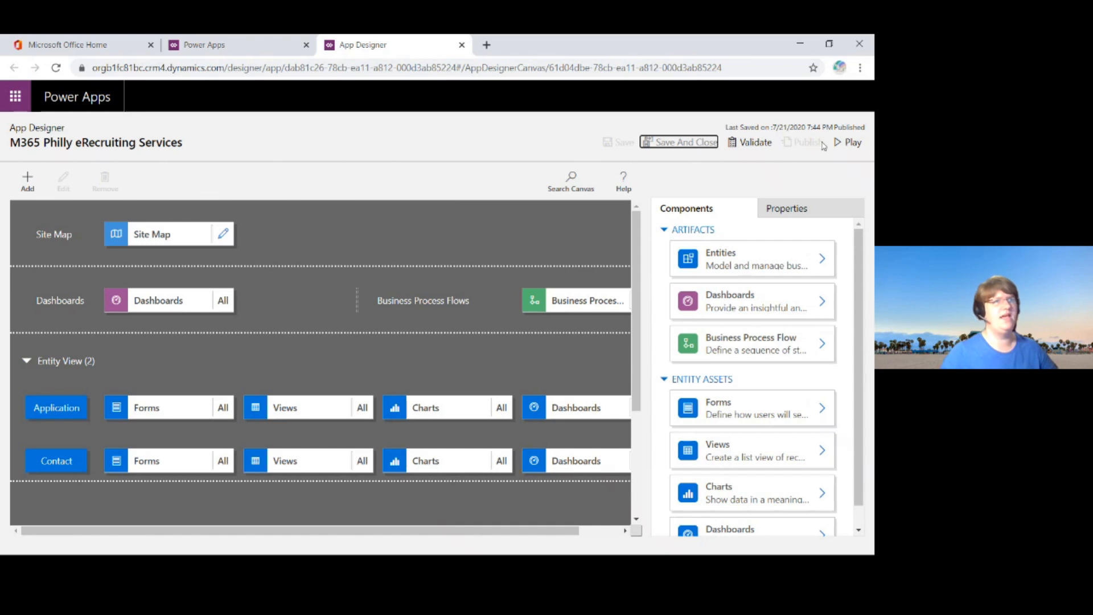
{"action": "left_click", "coordinate": [857, 147]}
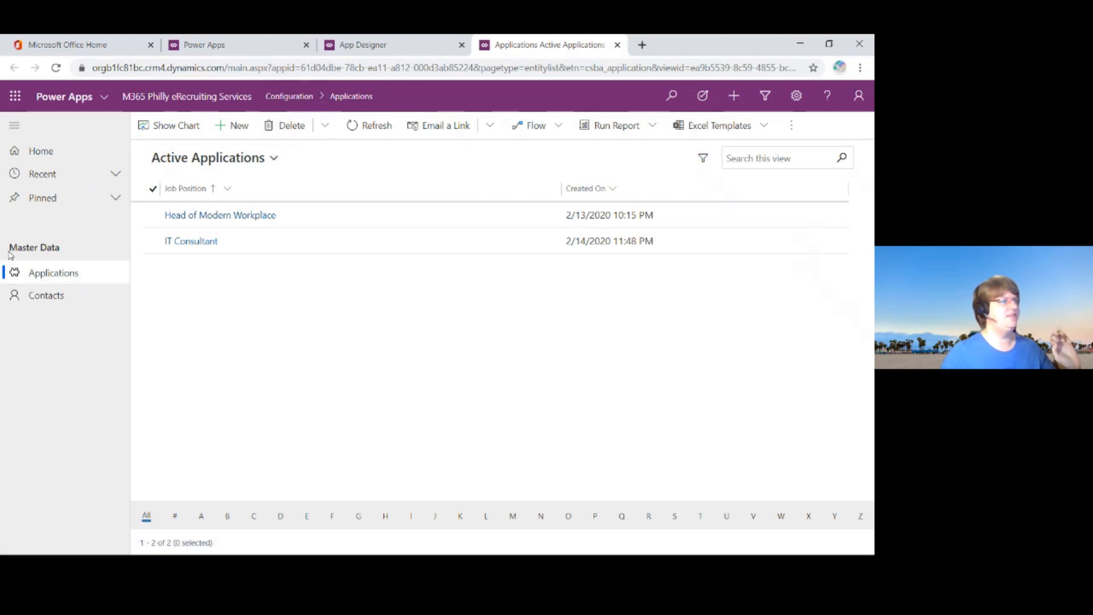
{"action": "left_click_drag", "start_coordinate": [17, 246], "coordinate": [69, 253]}
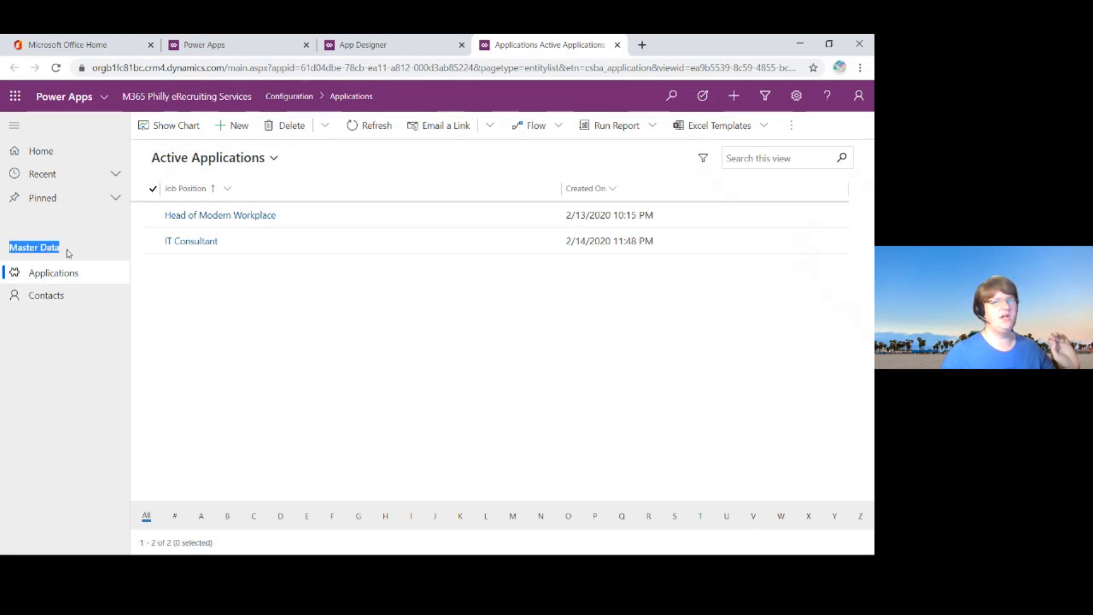
Step: Open a new contact form from the Contacts area and review the fields of its Summary section
{"action": "left_click", "coordinate": [35, 241]}
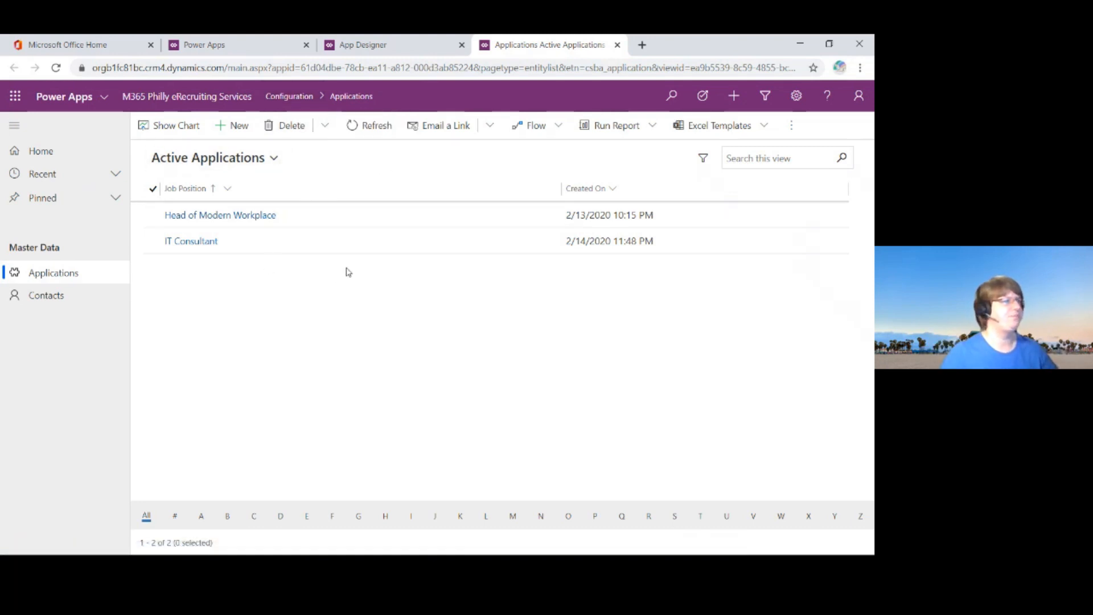
{"action": "left_click", "coordinate": [65, 301]}
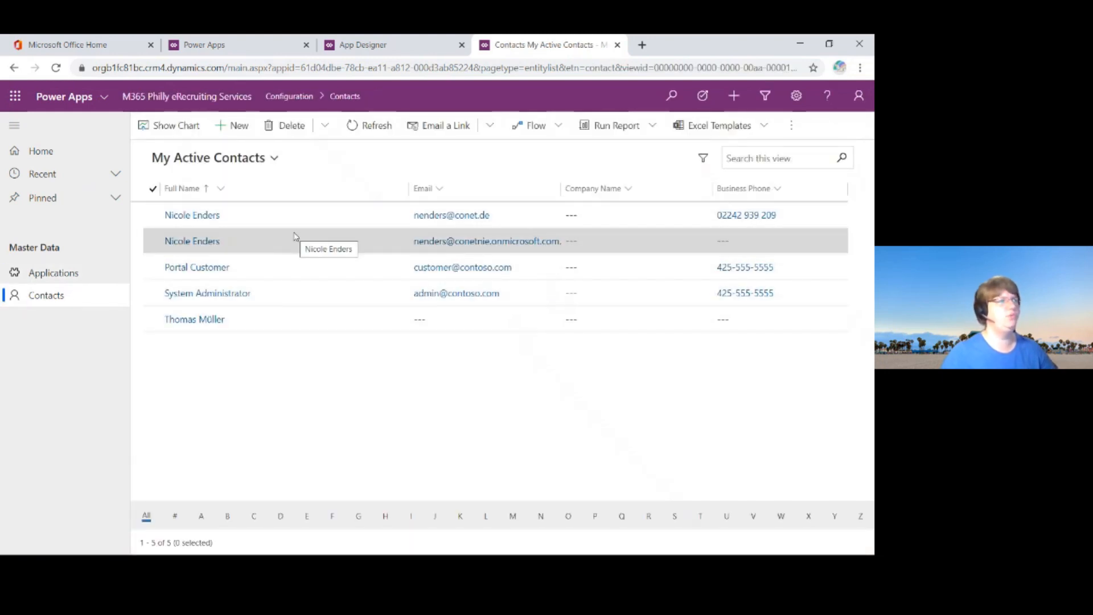
{"action": "left_click", "coordinate": [240, 126]}
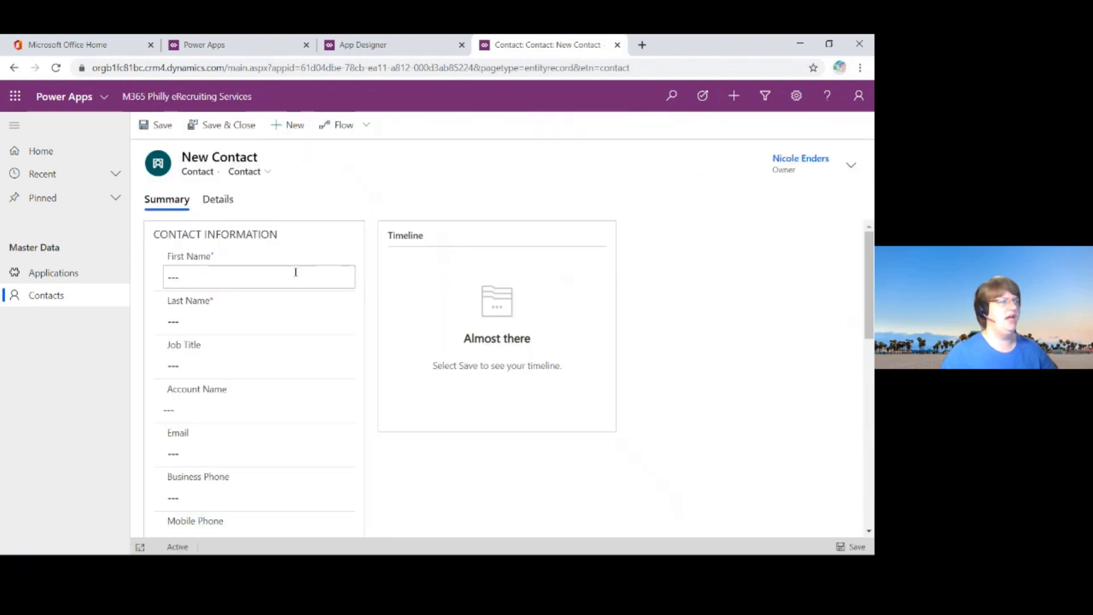
{"action": "scroll", "coordinate": [273, 251], "scroll_direction": "down", "scroll_amount": 10}
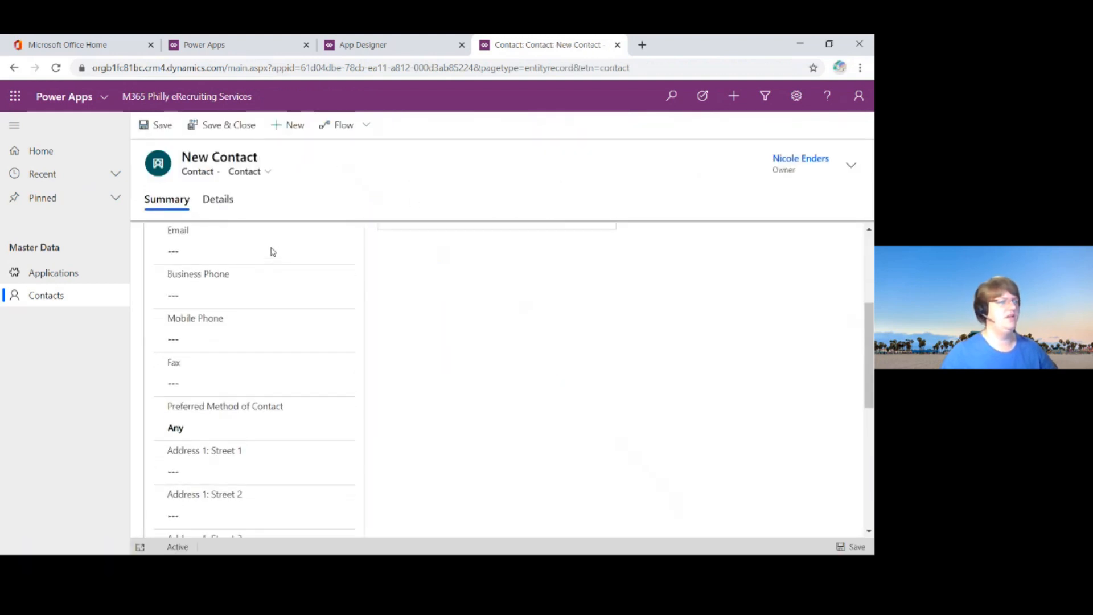
{"action": "scroll", "coordinate": [270, 251], "scroll_direction": "up", "scroll_amount": 10}
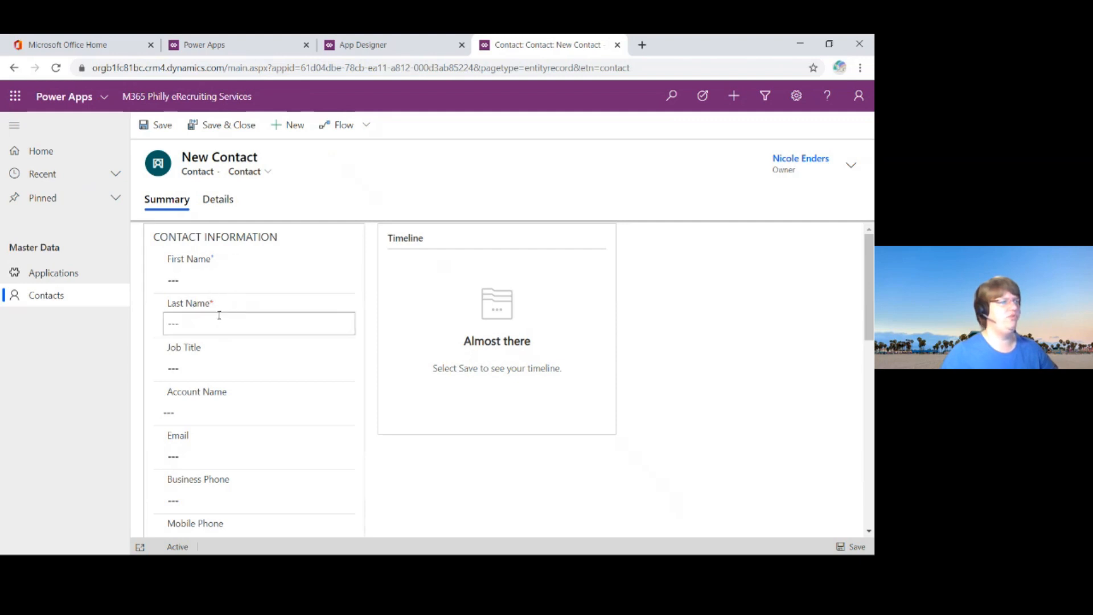
{"action": "scroll", "coordinate": [242, 311], "scroll_direction": "down", "scroll_amount": 4}
{"action": "scroll", "coordinate": [243, 305], "scroll_direction": "down", "scroll_amount": 3}
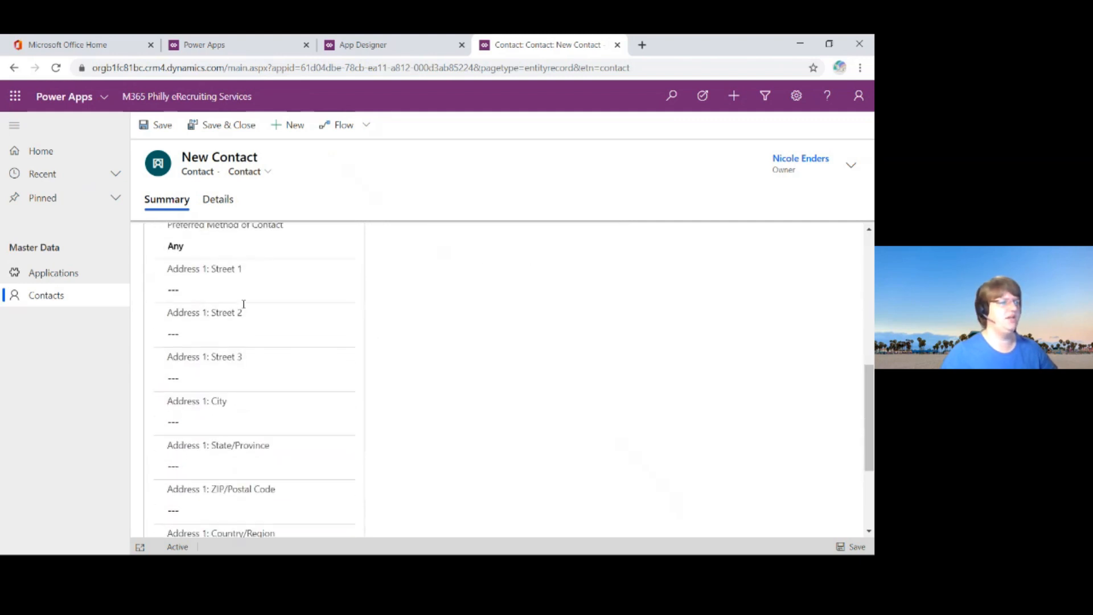
{"action": "scroll", "coordinate": [245, 304], "scroll_direction": "down", "scroll_amount": 3}
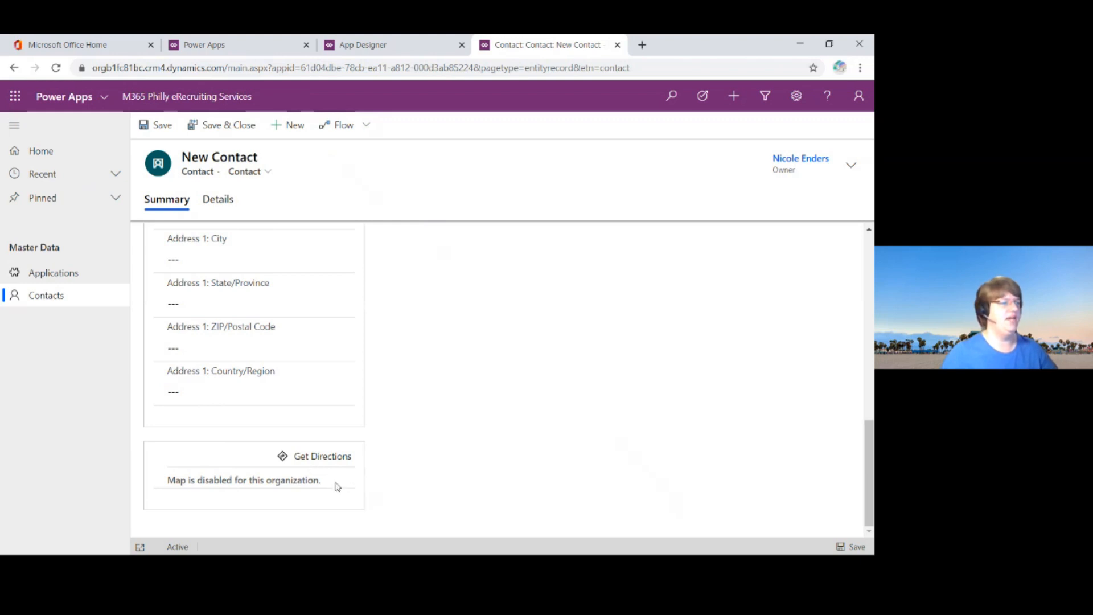
{"action": "scroll", "coordinate": [427, 469], "scroll_direction": "up", "scroll_amount": 10}
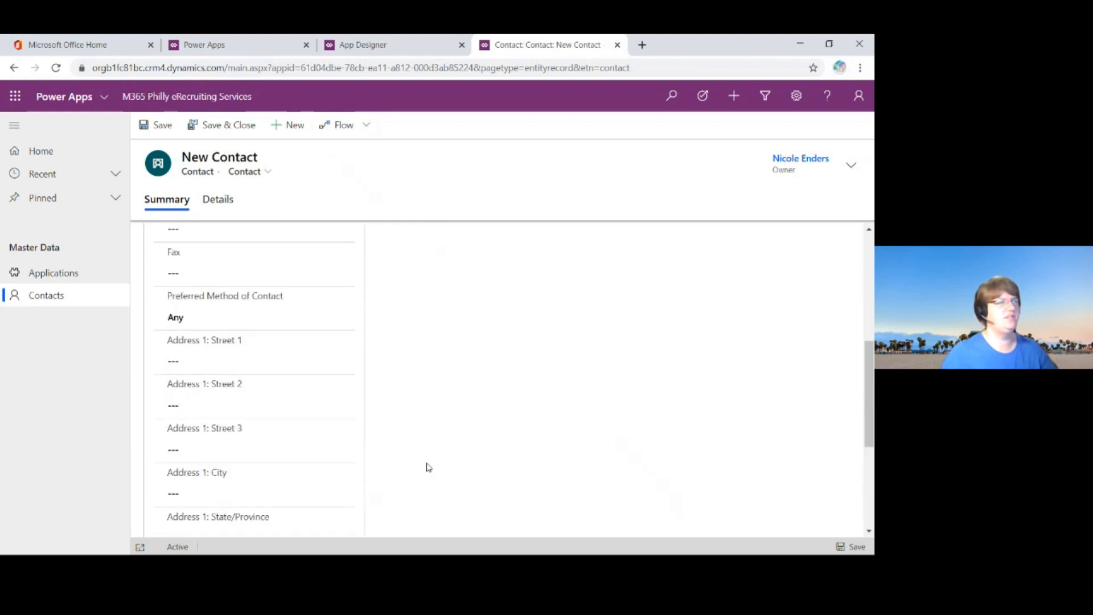
{"action": "scroll", "coordinate": [425, 467], "scroll_direction": "up", "scroll_amount": 2}
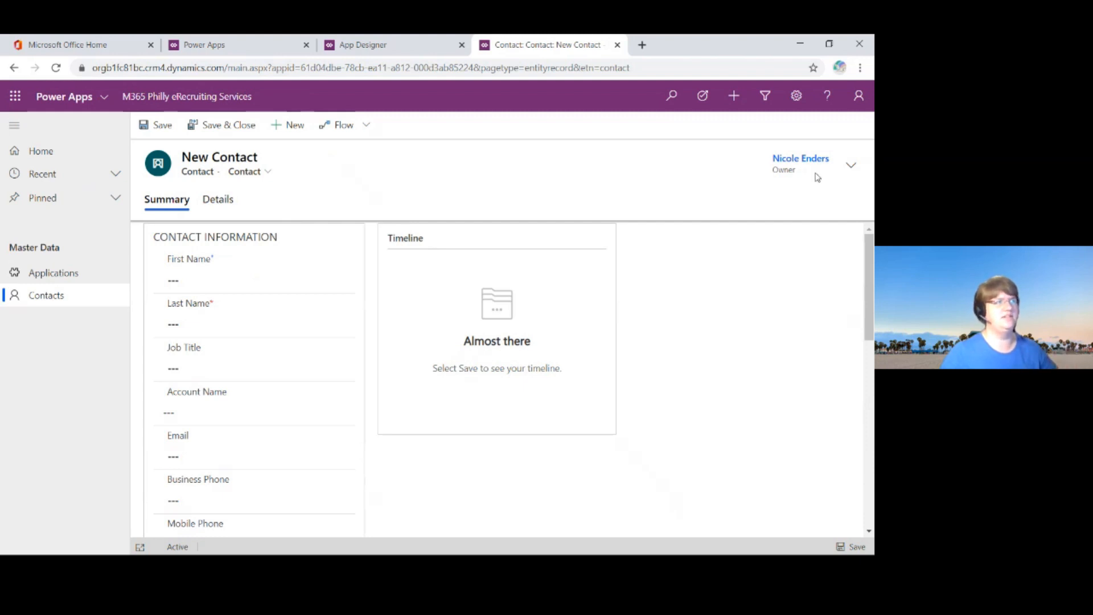
Step: Check the owner setting in the new contact's header and look over the Summary fields again
{"action": "left_click", "coordinate": [853, 168]}
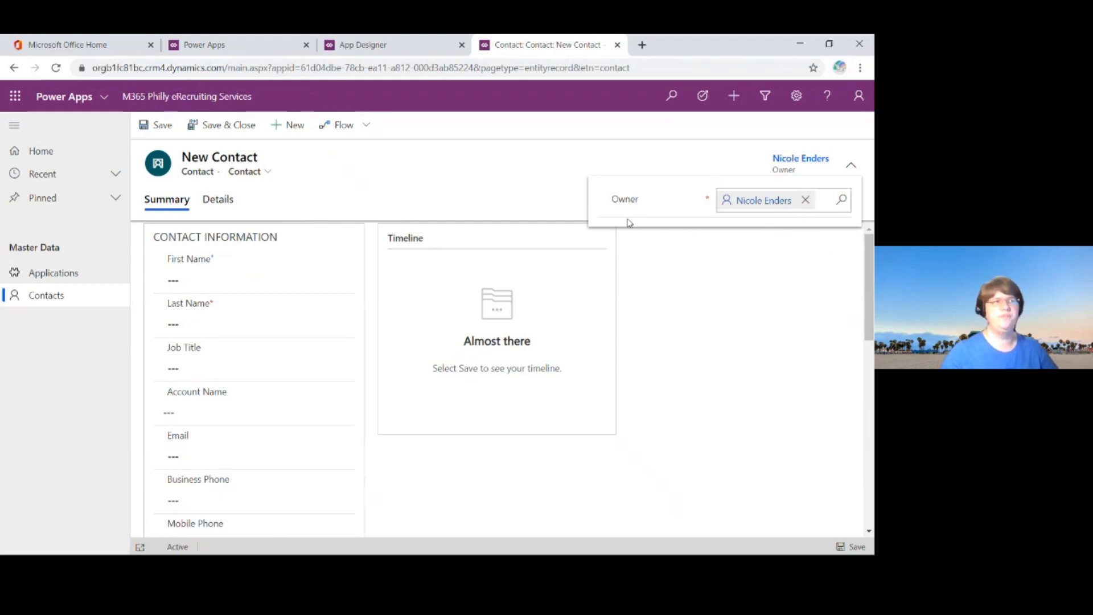
{"action": "left_click", "coordinate": [511, 194]}
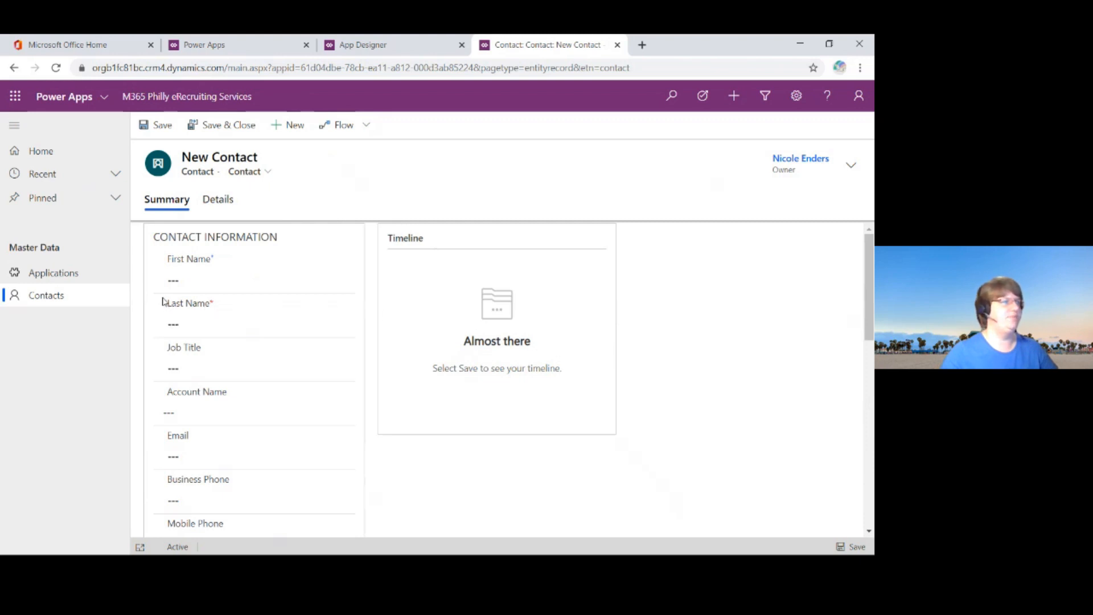
{"action": "scroll", "coordinate": [318, 270], "scroll_direction": "down", "scroll_amount": 5}
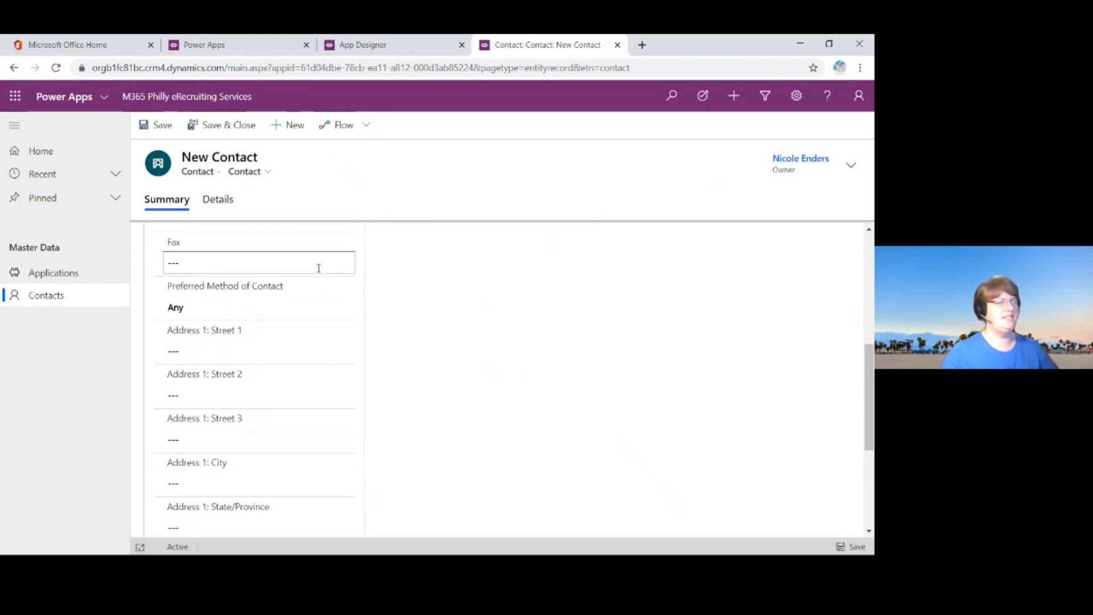
{"action": "scroll", "coordinate": [315, 269], "scroll_direction": "up", "scroll_amount": 8}
{"action": "scroll", "coordinate": [314, 269], "scroll_direction": "up", "scroll_amount": 3}
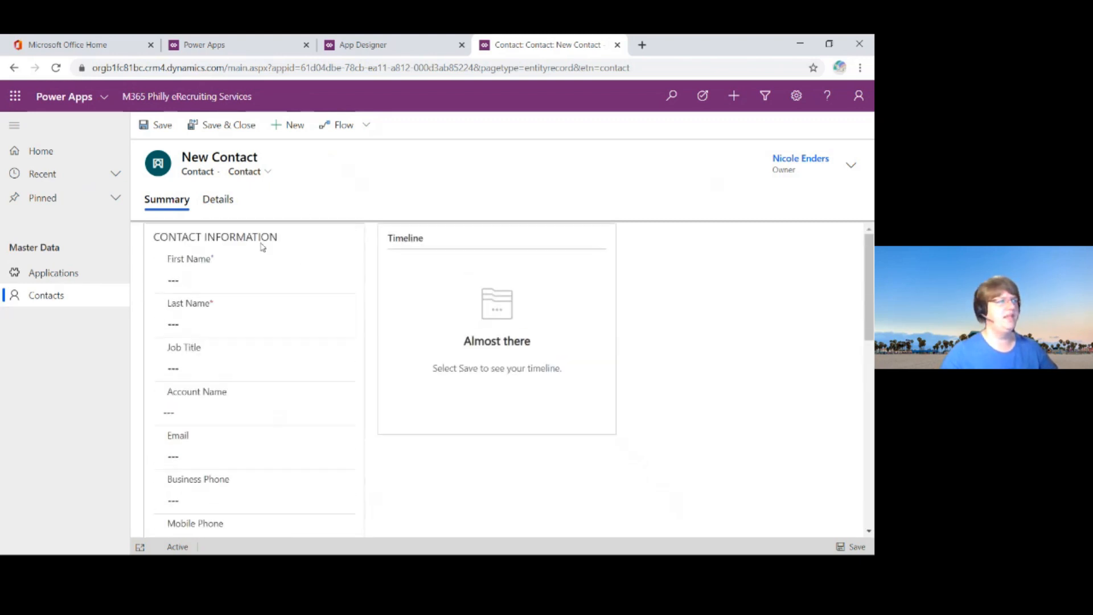
Step: Review the Details section of the new contact form, including personal, contact preference, billing and shipping fields
{"action": "left_click", "coordinate": [218, 200]}
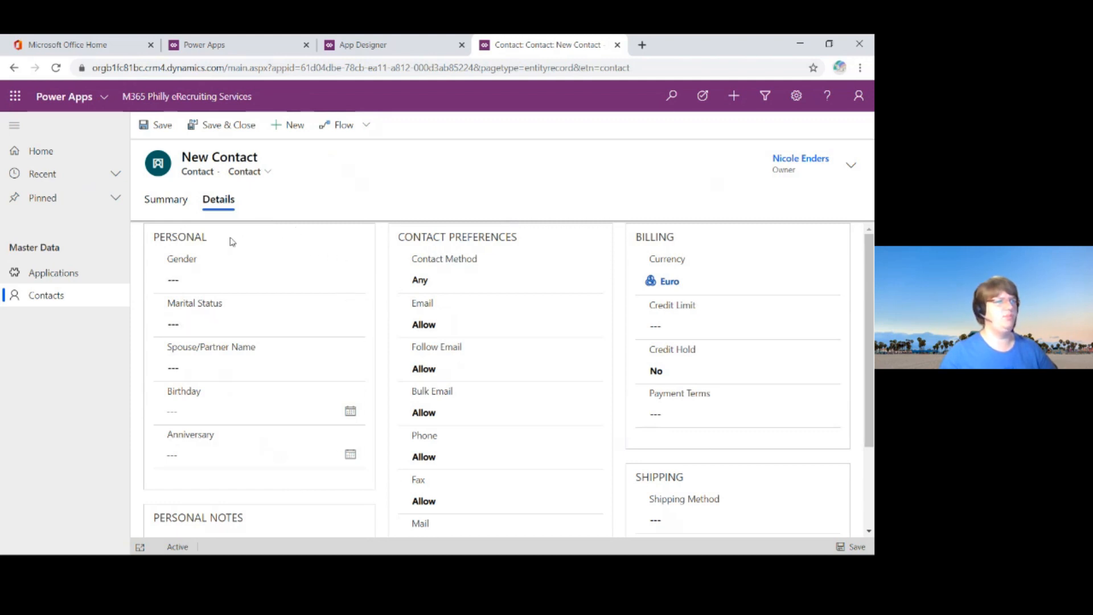
{"action": "left_click_drag", "start_coordinate": [401, 237], "coordinate": [515, 236]}
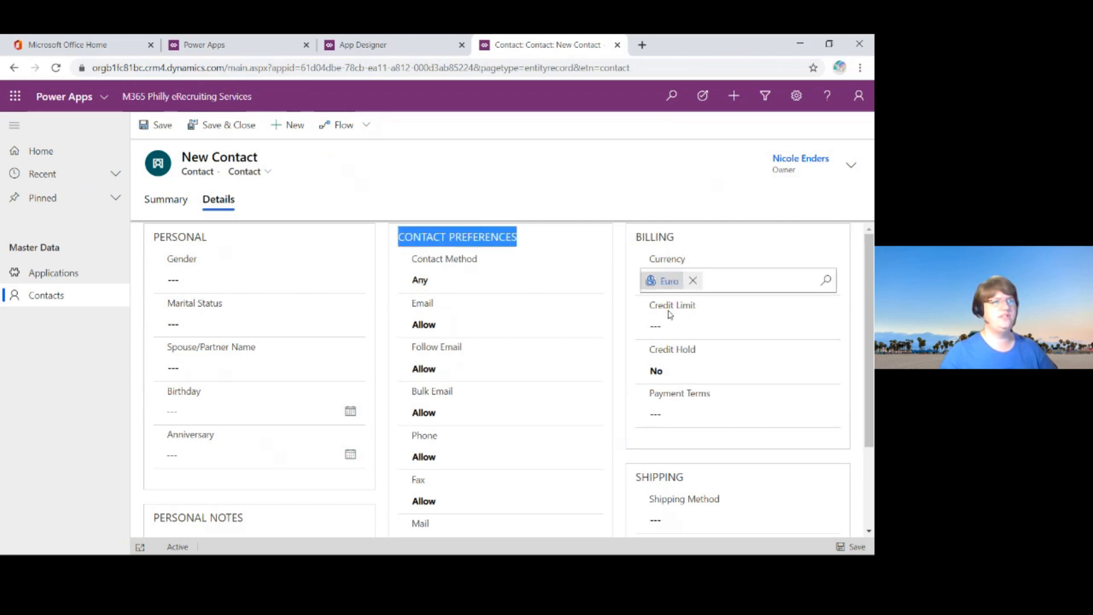
{"action": "scroll", "coordinate": [743, 428], "scroll_direction": "down", "scroll_amount": 2}
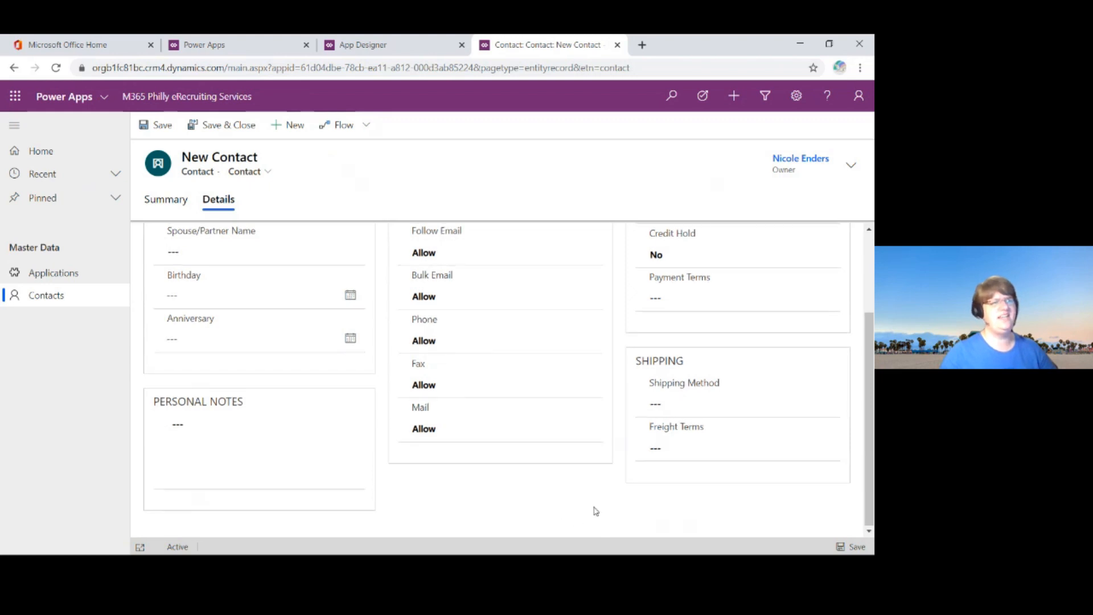
{"action": "scroll", "coordinate": [593, 511], "scroll_direction": "up", "scroll_amount": 2}
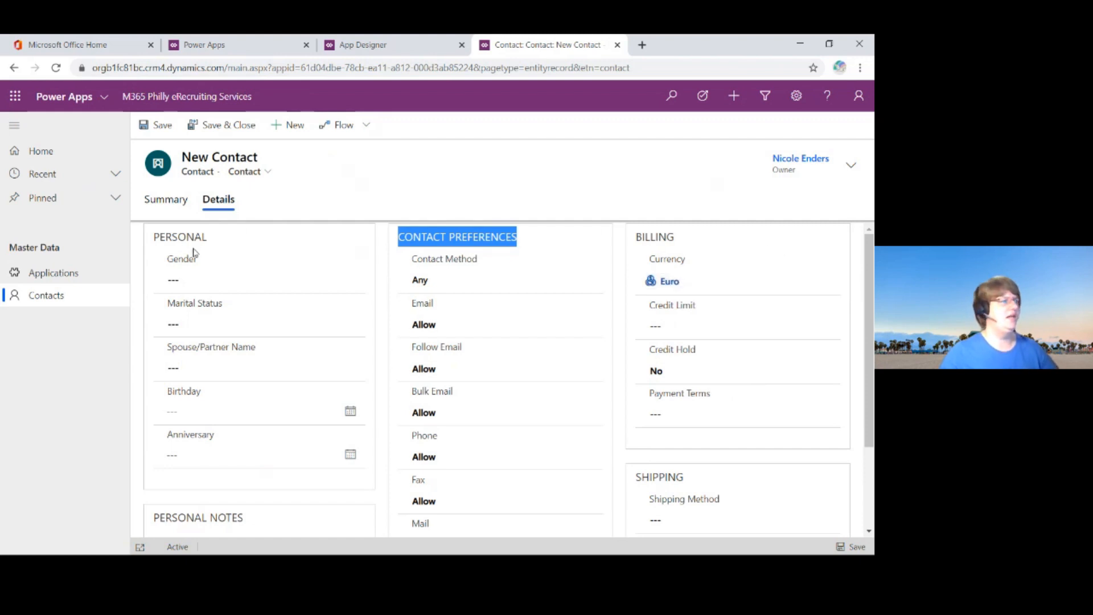
Step: Open the Head of Modern Workplace application and examine its general fields, ratings, documents and timeline
{"action": "left_click", "coordinate": [57, 274]}
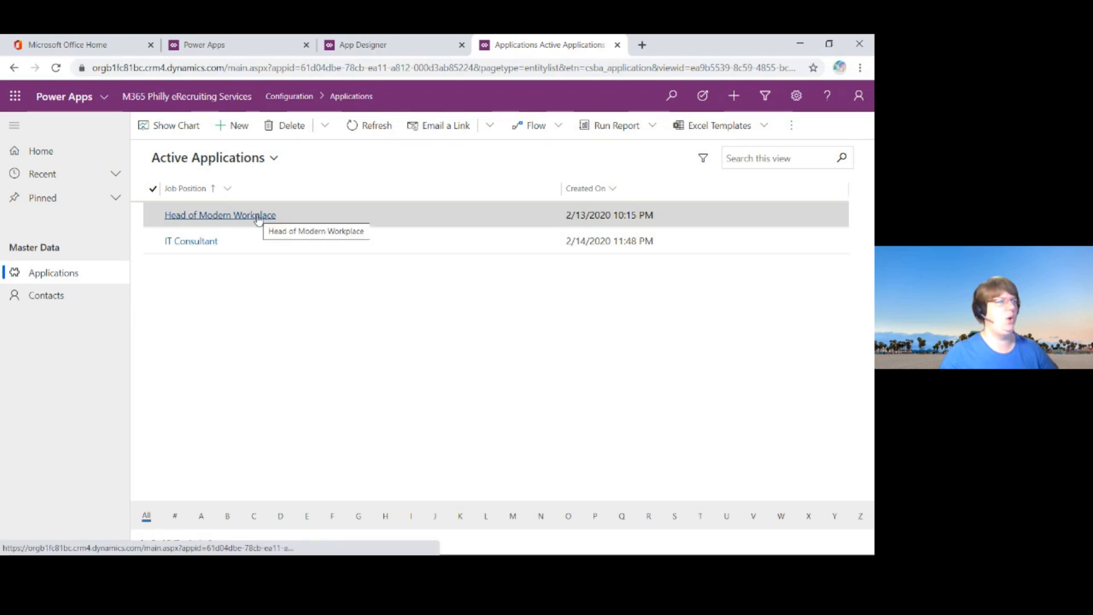
{"action": "left_click", "coordinate": [257, 216]}
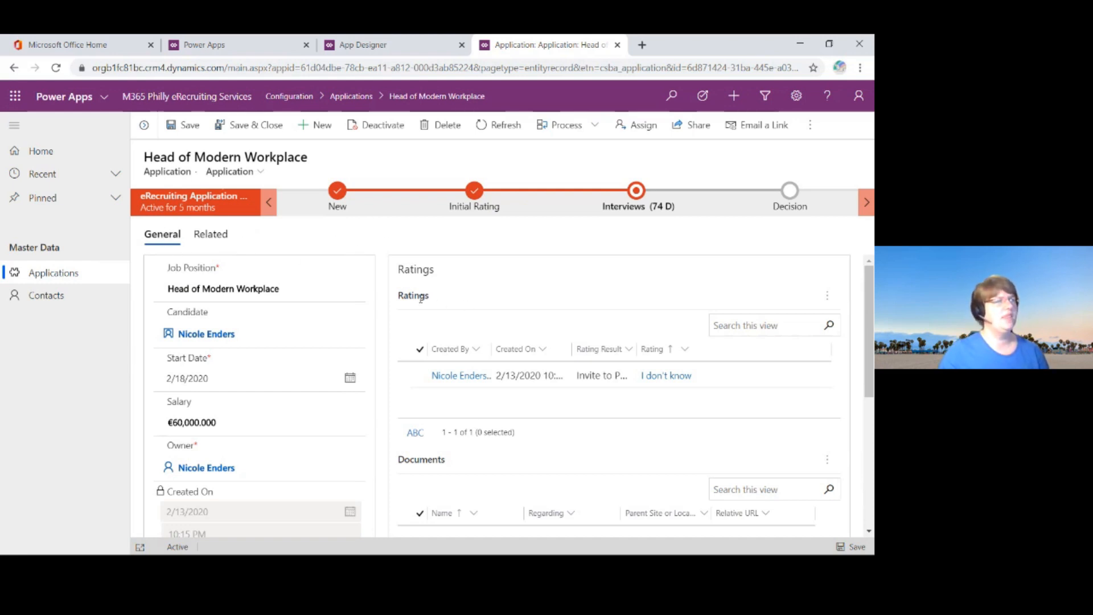
{"action": "scroll", "coordinate": [285, 272], "scroll_direction": "down", "scroll_amount": 2}
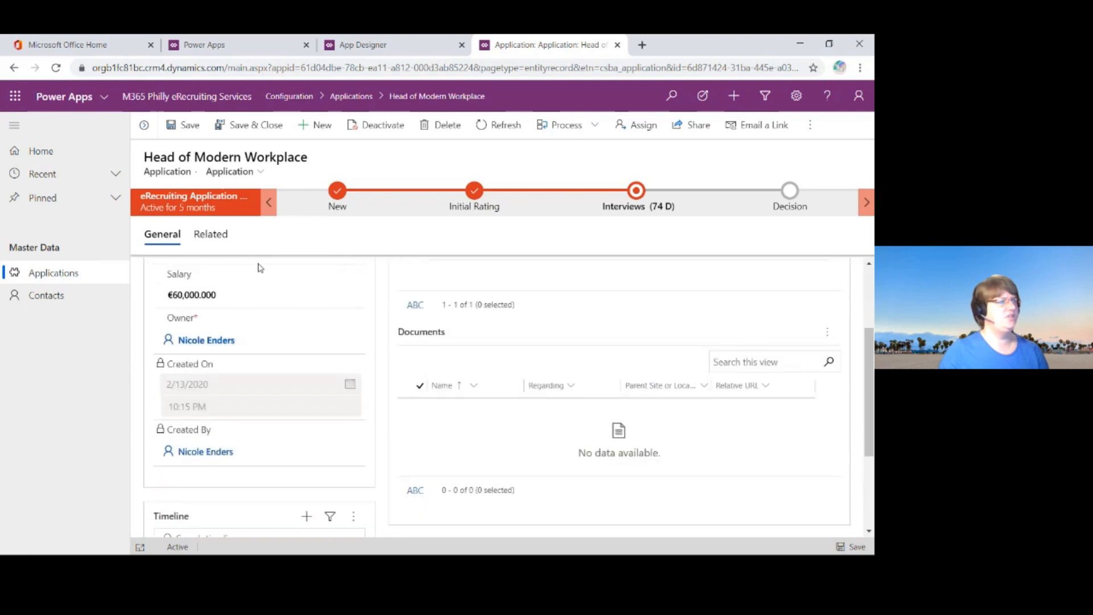
{"action": "scroll", "coordinate": [281, 327], "scroll_direction": "up", "scroll_amount": 2}
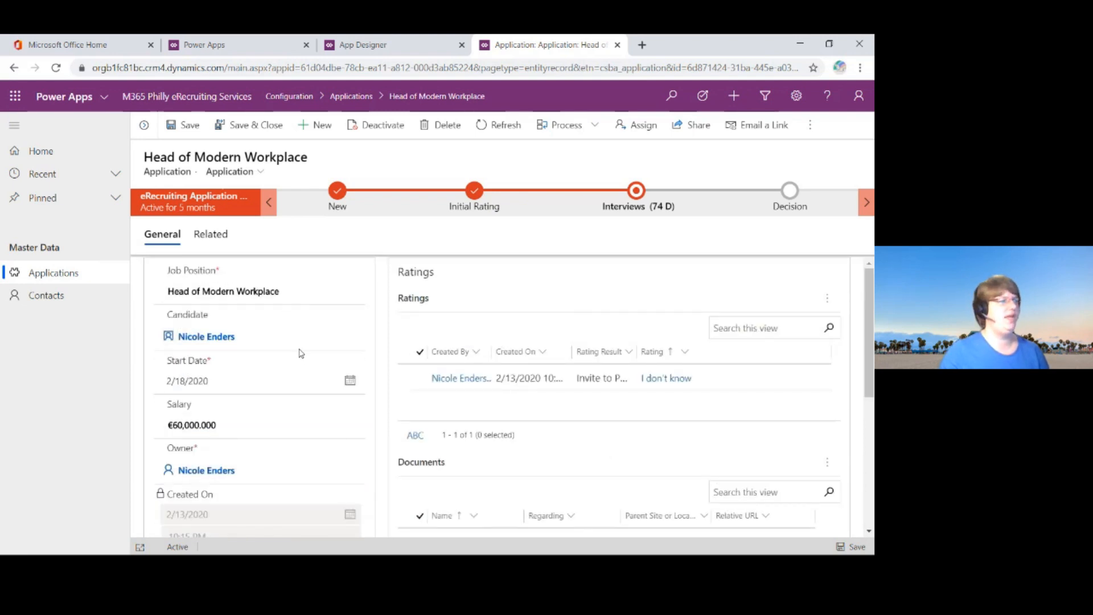
{"action": "mouse_move", "coordinate": [206, 336]}
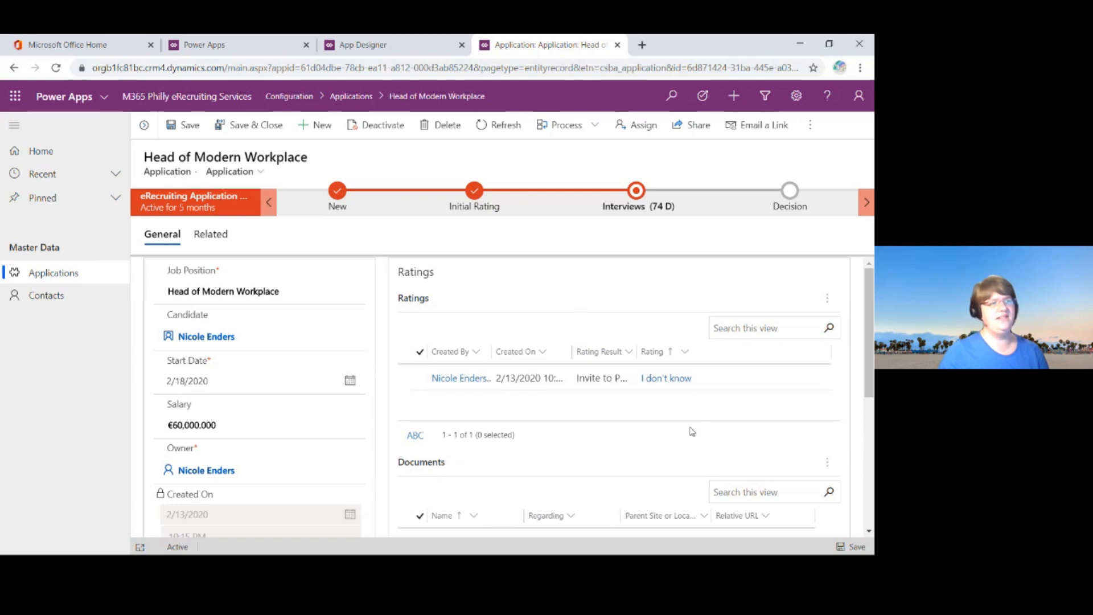
{"action": "scroll", "coordinate": [665, 438], "scroll_direction": "down", "scroll_amount": 3}
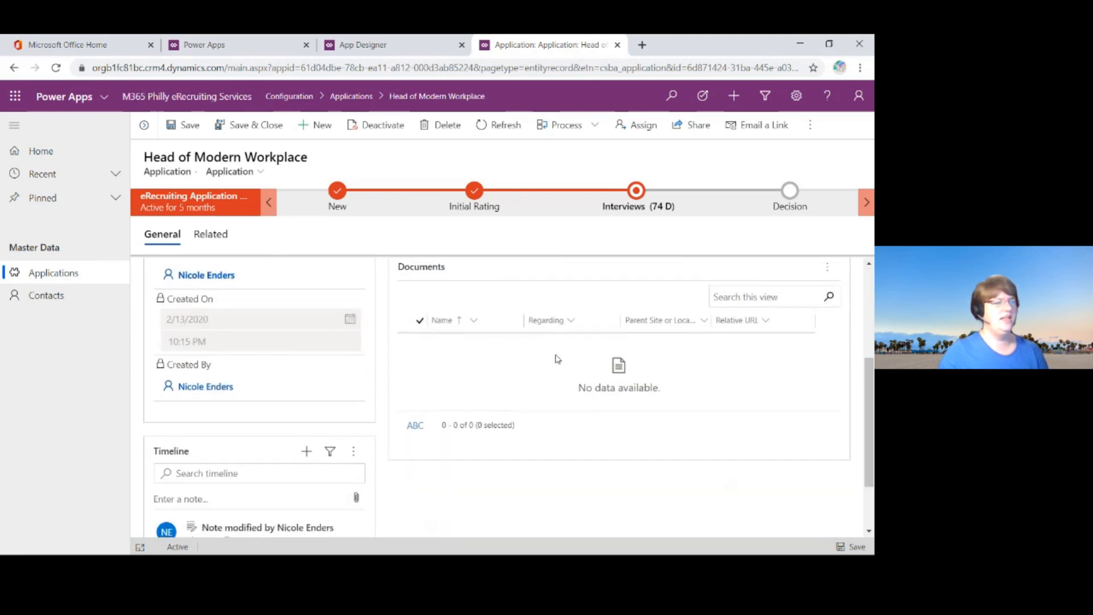
{"action": "scroll", "coordinate": [556, 365], "scroll_direction": "down", "scroll_amount": 2}
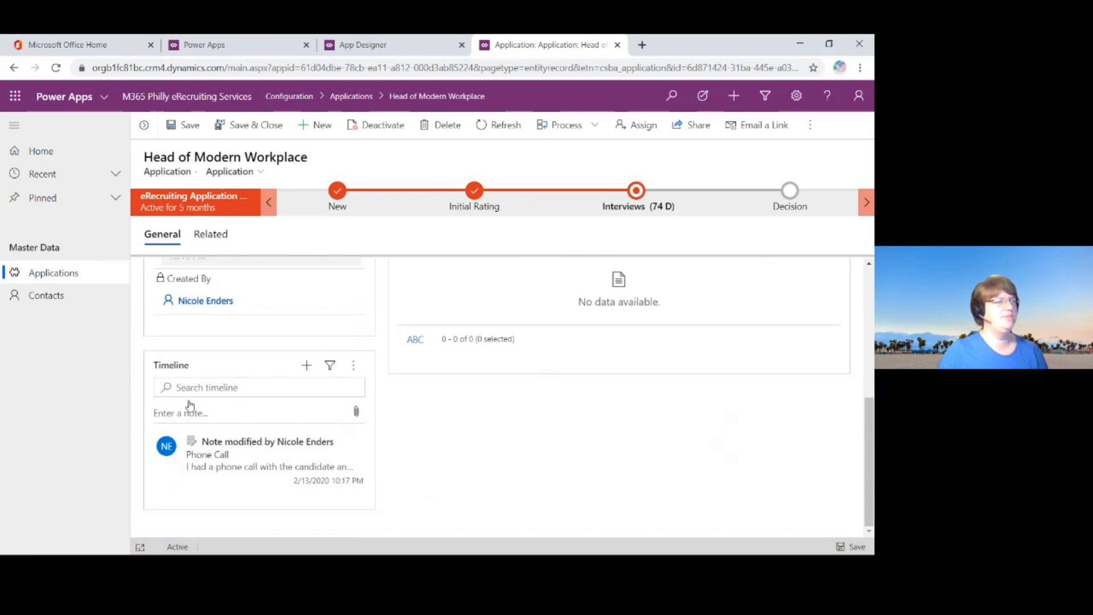
{"action": "scroll", "coordinate": [545, 429], "scroll_direction": "up", "scroll_amount": 1}
{"action": "scroll", "coordinate": [544, 429], "scroll_direction": "up", "scroll_amount": 4}
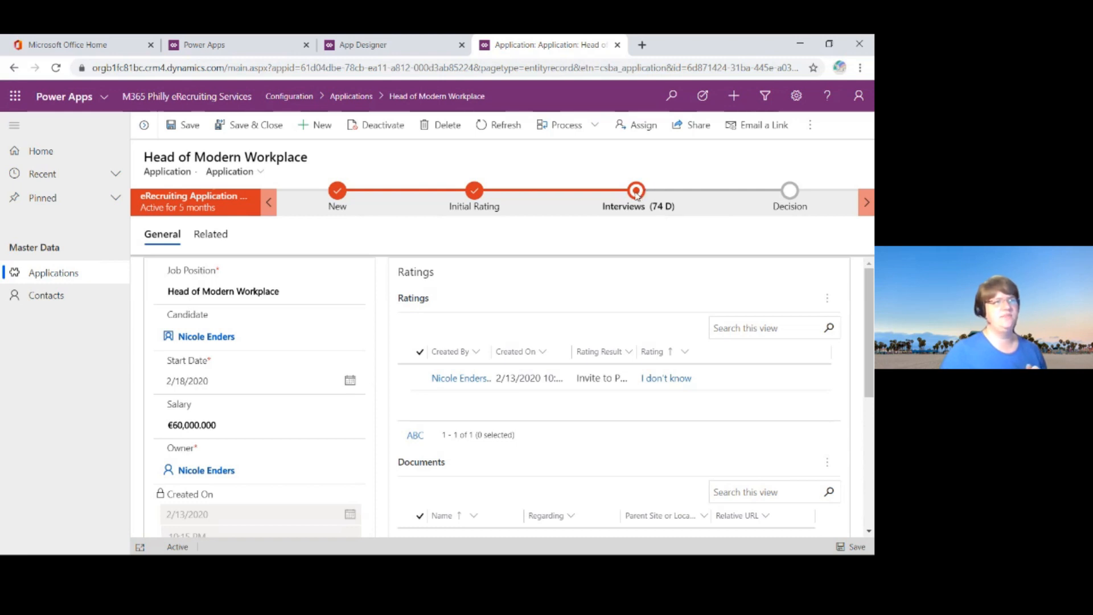
Step: Advance the Head of Modern Workplace application's process flow from the Interviews stage to Decision
{"action": "left_click", "coordinate": [637, 195]}
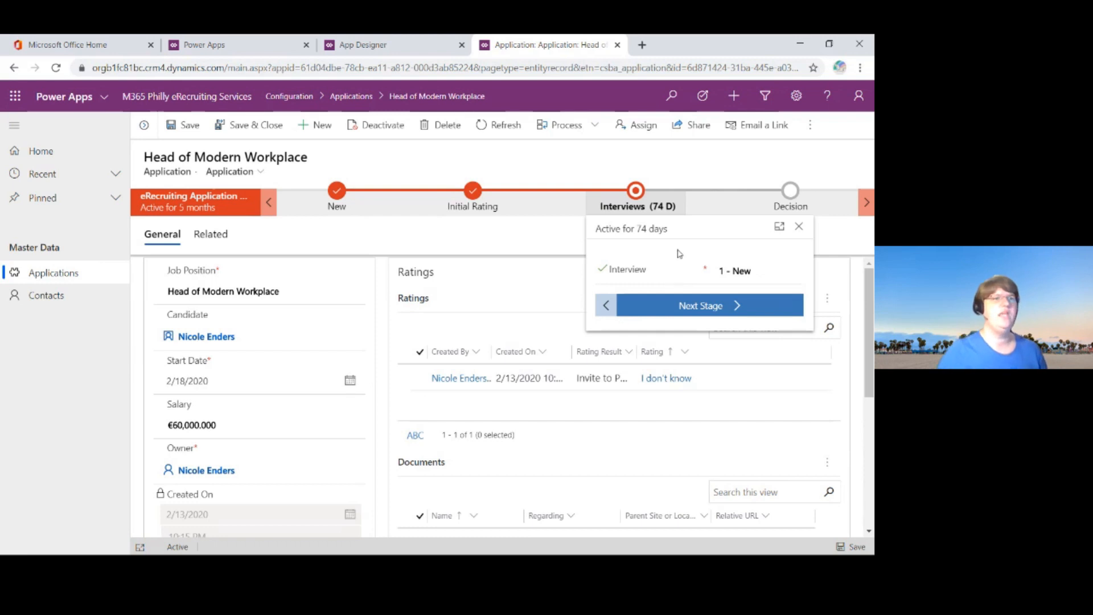
{"action": "left_click", "coordinate": [736, 307]}
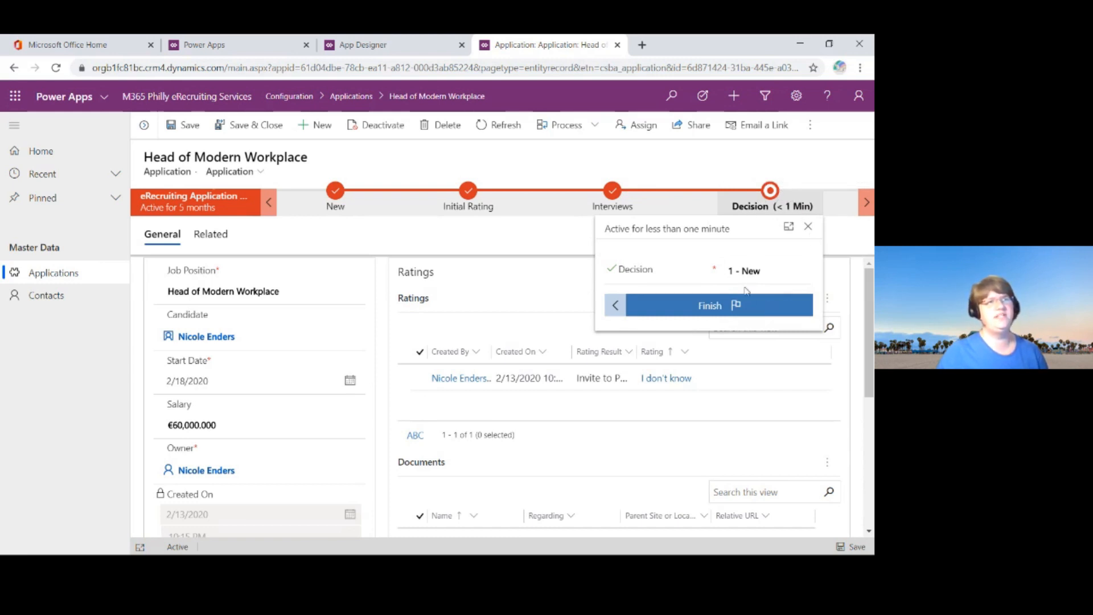
{"action": "left_click", "coordinate": [709, 315]}
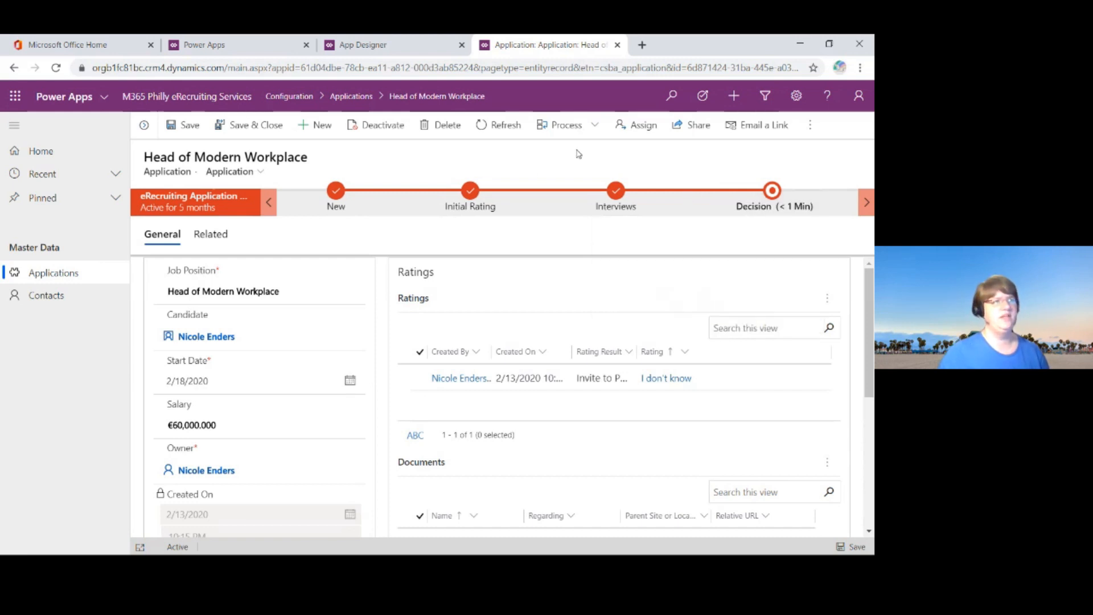
Step: Switch to the App Designer and show the business process flows included in the app
{"action": "left_click", "coordinate": [391, 46]}
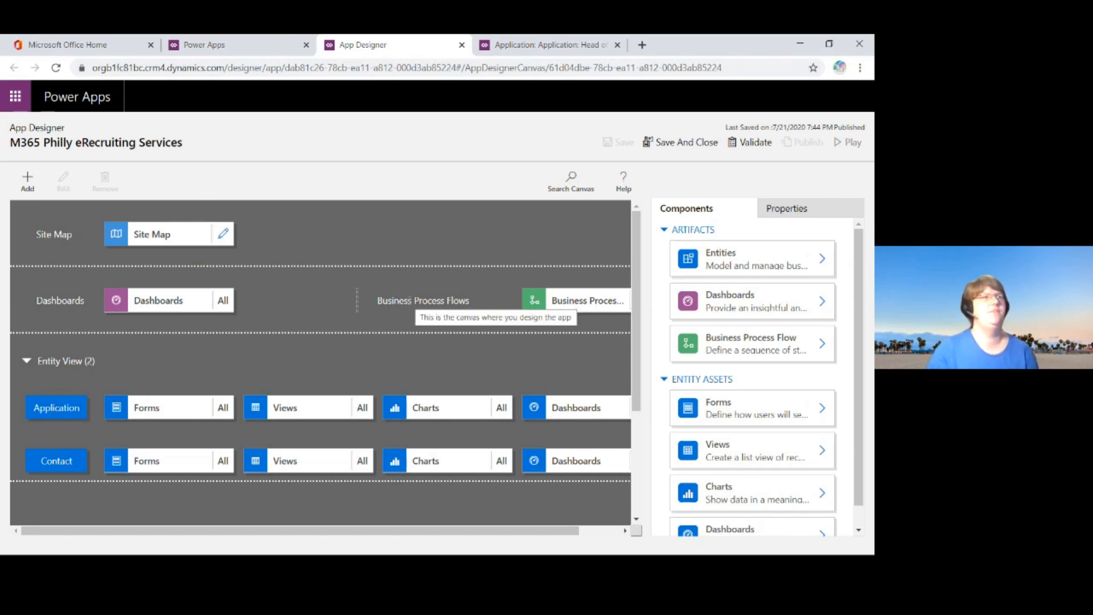
{"action": "left_click", "coordinate": [563, 295]}
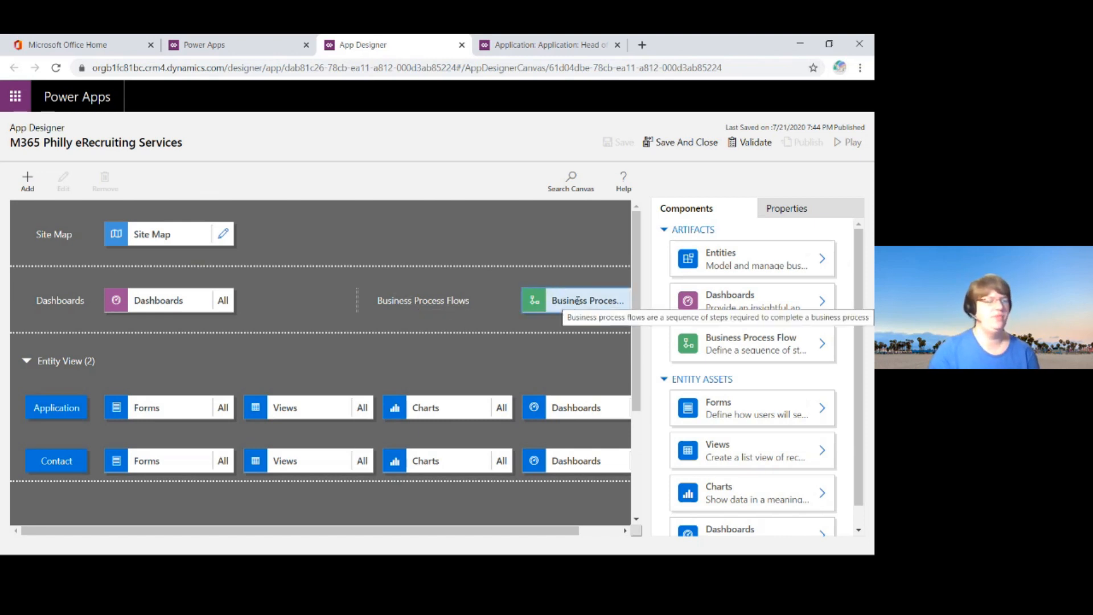
{"action": "left_click", "coordinate": [577, 301]}
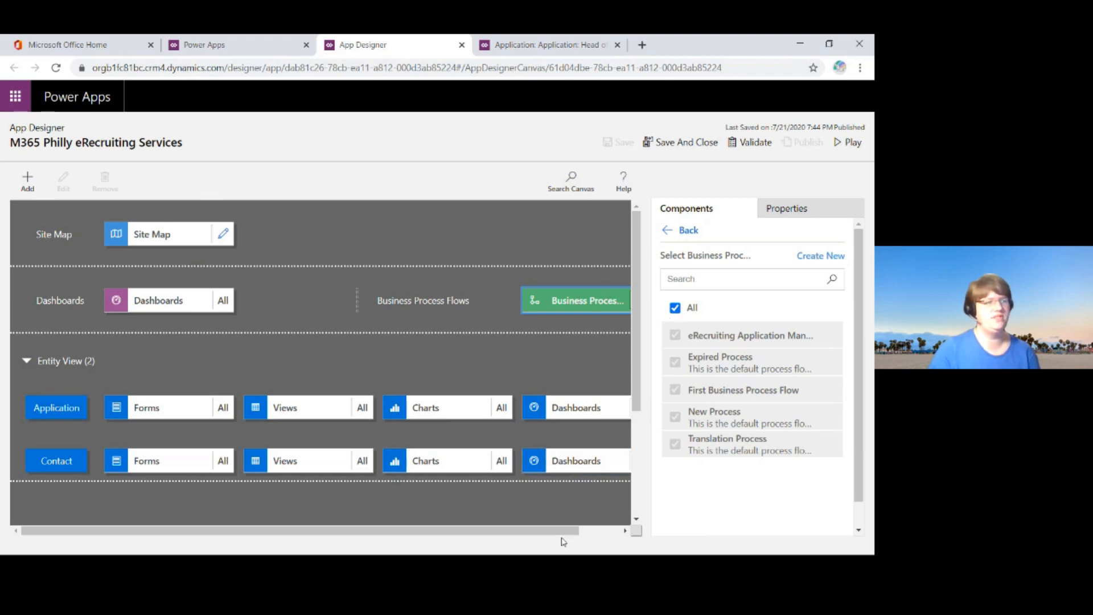
{"action": "left_click_drag", "start_coordinate": [567, 536], "coordinate": [611, 535]}
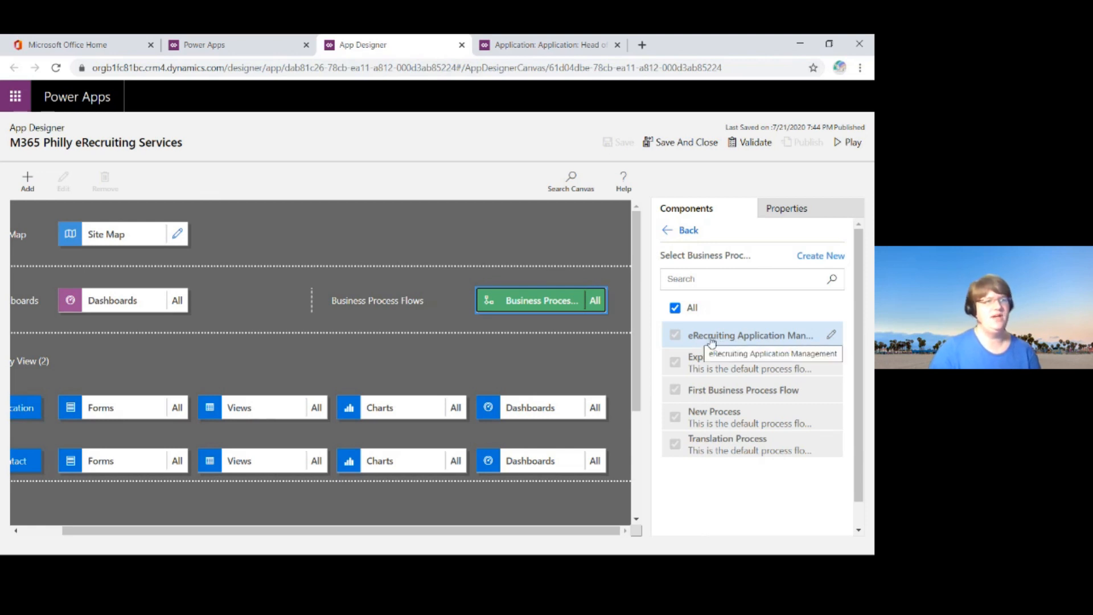
Step: Open the eRecruiting Application Management process flow for editing in a maximized window and view its stages through Decision
{"action": "left_click", "coordinate": [832, 337]}
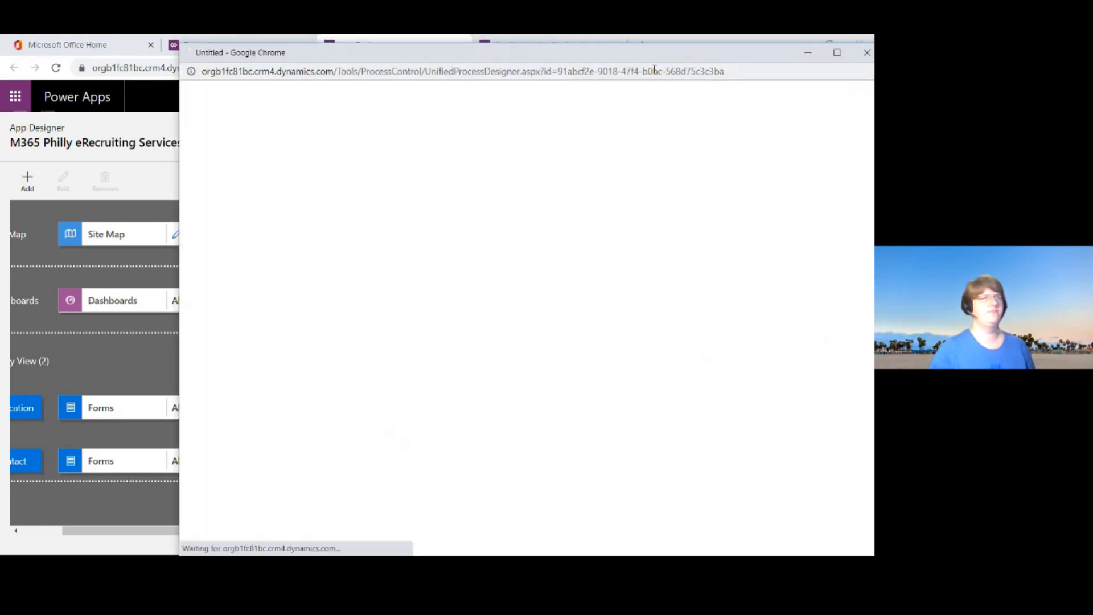
{"action": "double_click", "coordinate": [673, 57]}
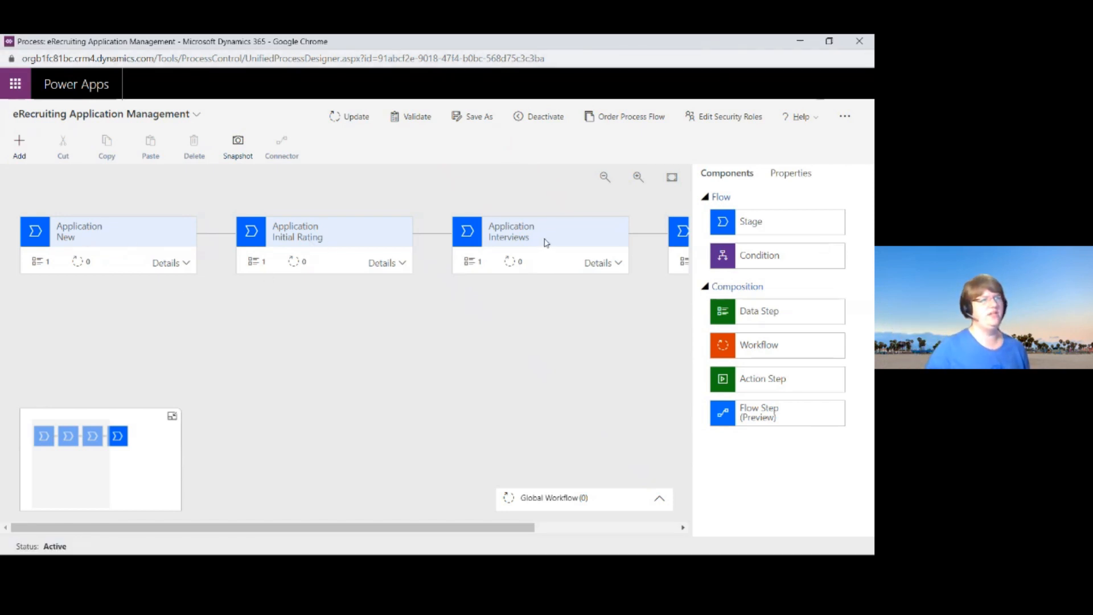
{"action": "left_click_drag", "start_coordinate": [477, 533], "coordinate": [612, 533]}
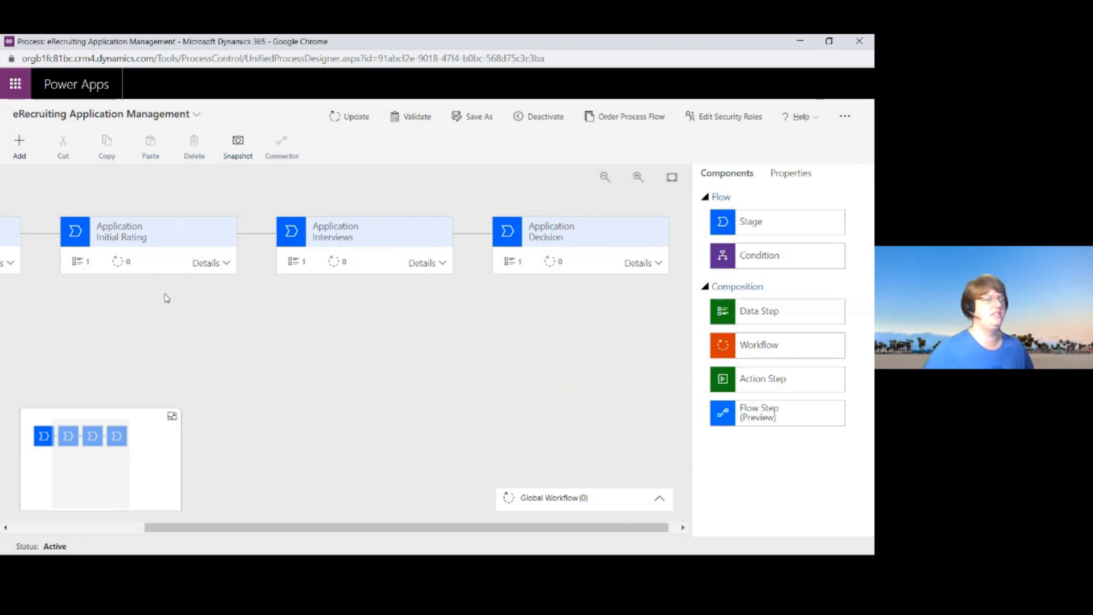
Step: Expand the Interviews stage's details to view its data step, and close the process flow designer
{"action": "left_click", "coordinate": [442, 264]}
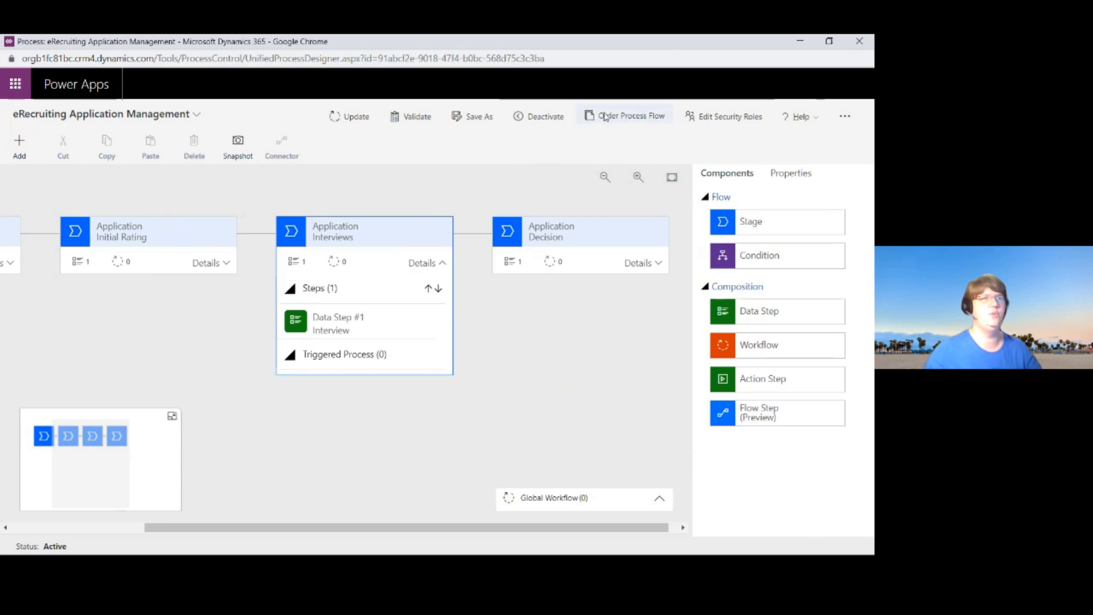
{"action": "left_click", "coordinate": [857, 43]}
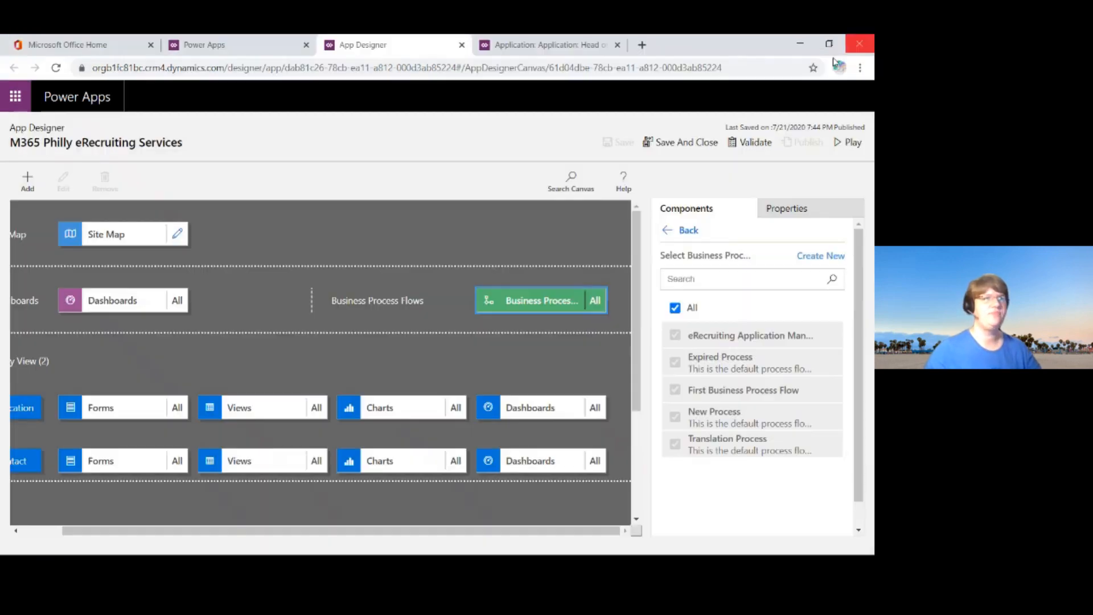
Step: Show the Application entity's forms and open the main Application form for editing in a maximized window
{"action": "left_click_drag", "start_coordinate": [266, 532], "coordinate": [198, 530]}
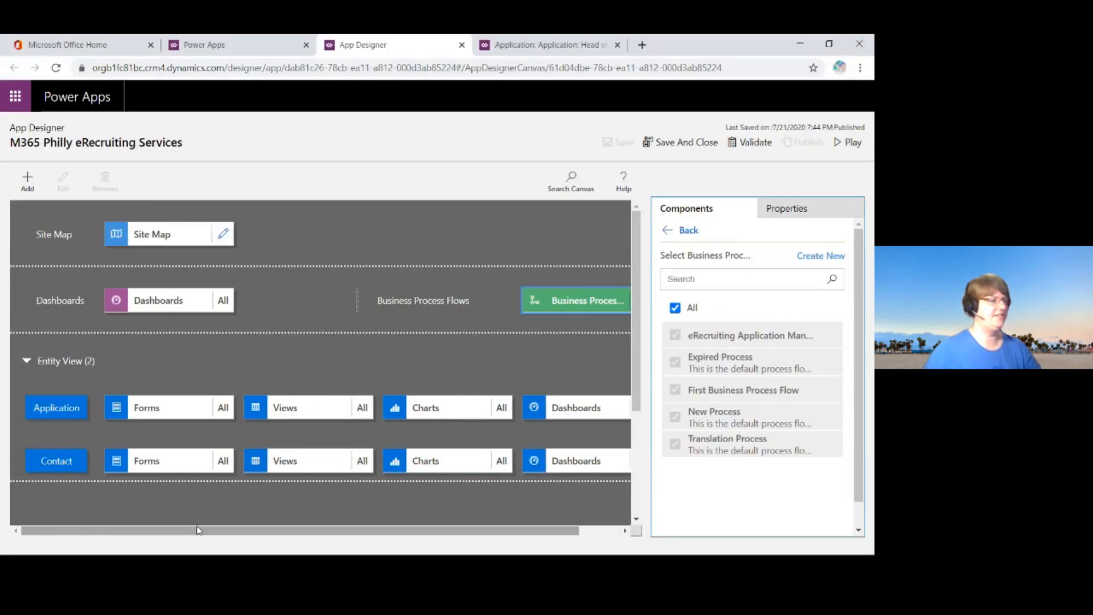
{"action": "left_click", "coordinate": [227, 406]}
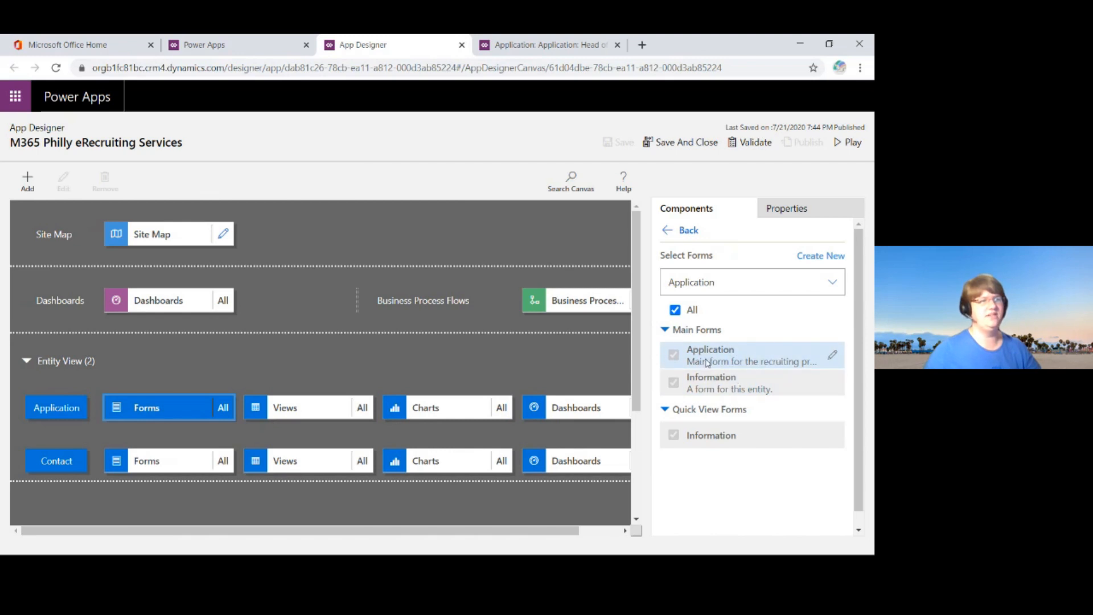
{"action": "left_click", "coordinate": [834, 359]}
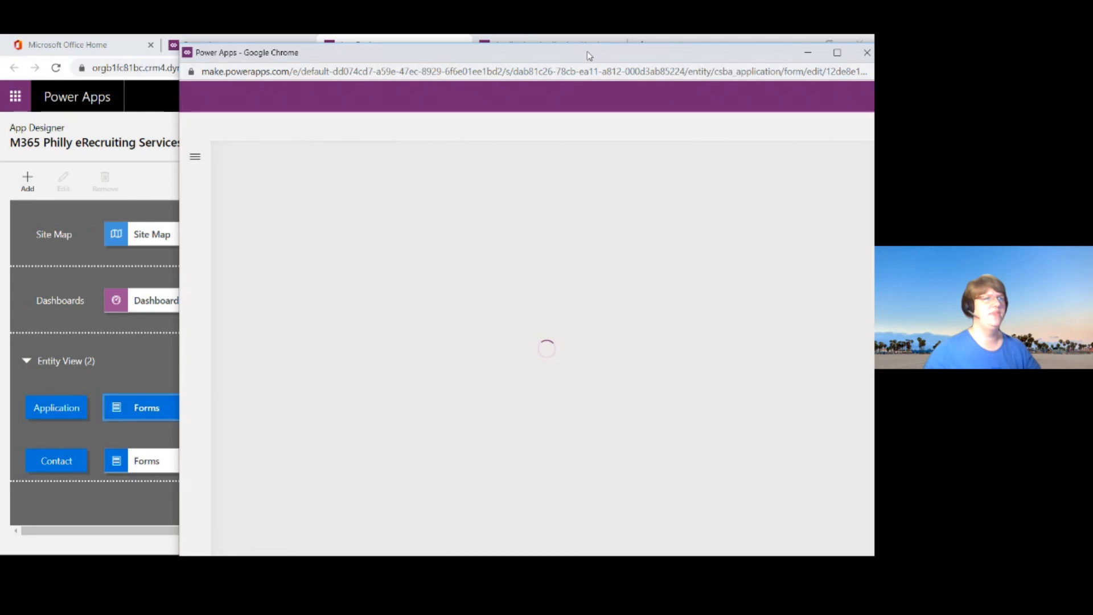
{"action": "double_click", "coordinate": [590, 56]}
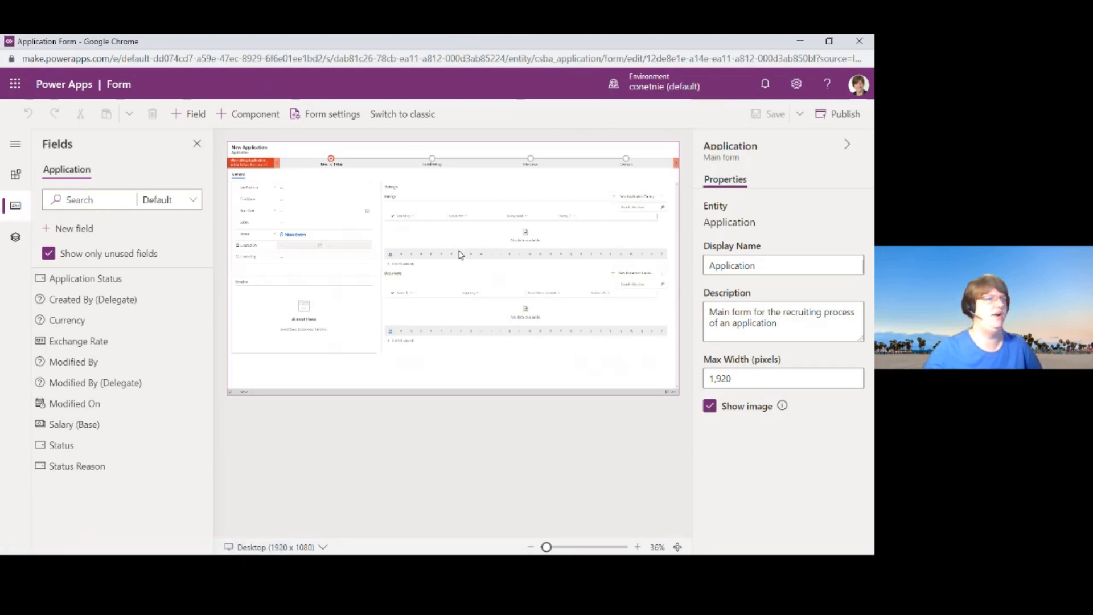
Step: Try hiding the Job Position field's label on the form, restore it, and close the form editor without saving
{"action": "left_click", "coordinate": [315, 189]}
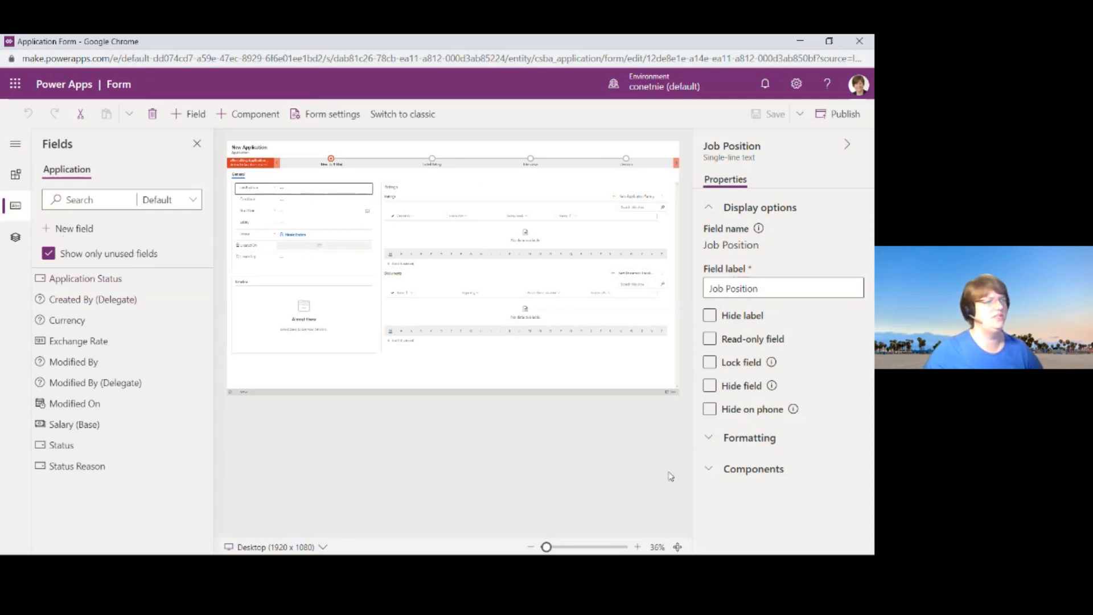
{"action": "left_click", "coordinate": [637, 546]}
{"action": "left_click", "coordinate": [638, 547]}
{"action": "left_click", "coordinate": [637, 546]}
{"action": "left_click", "coordinate": [638, 546]}
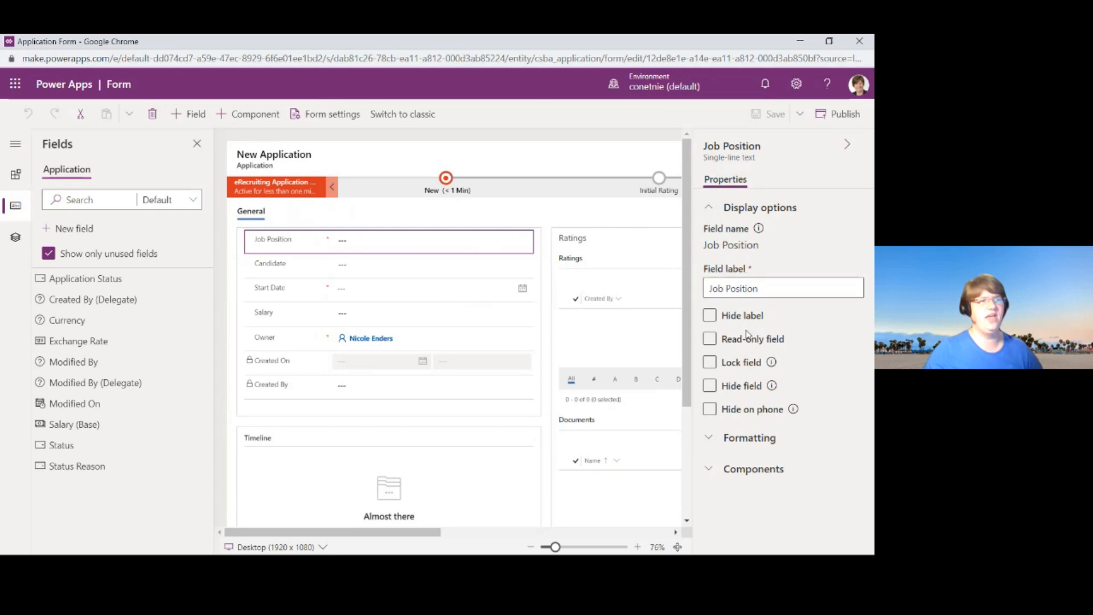
{"action": "left_click", "coordinate": [712, 319]}
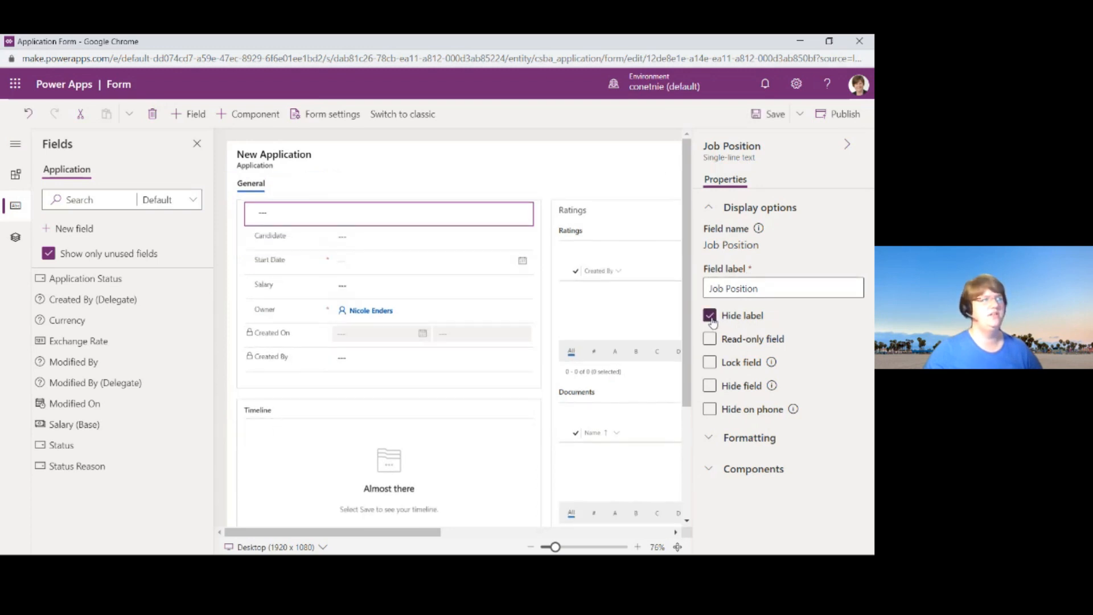
{"action": "left_click", "coordinate": [711, 319]}
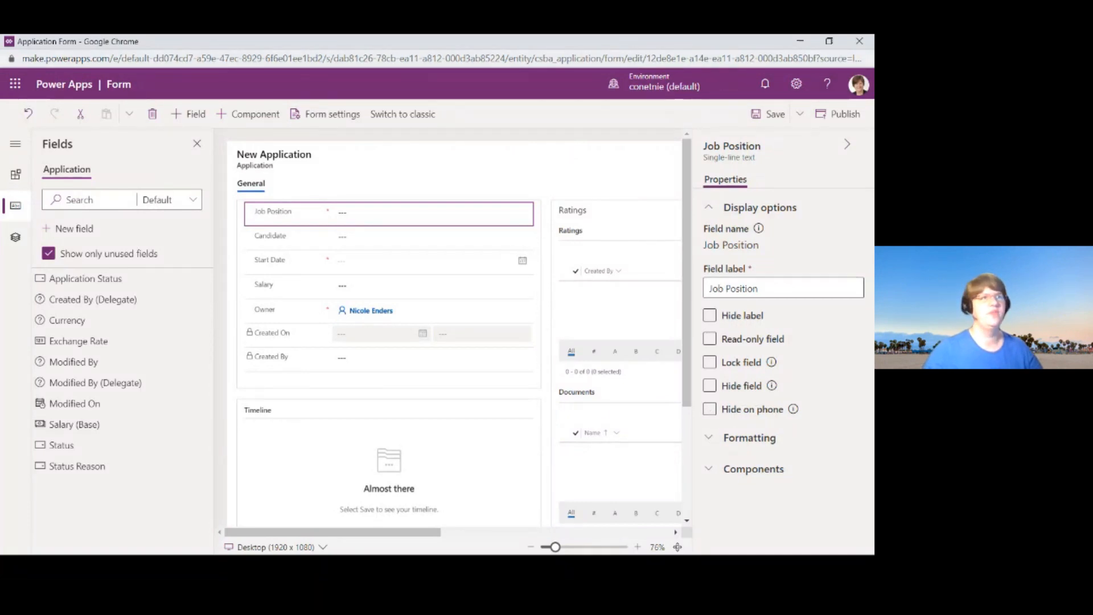
{"action": "left_click", "coordinate": [860, 44]}
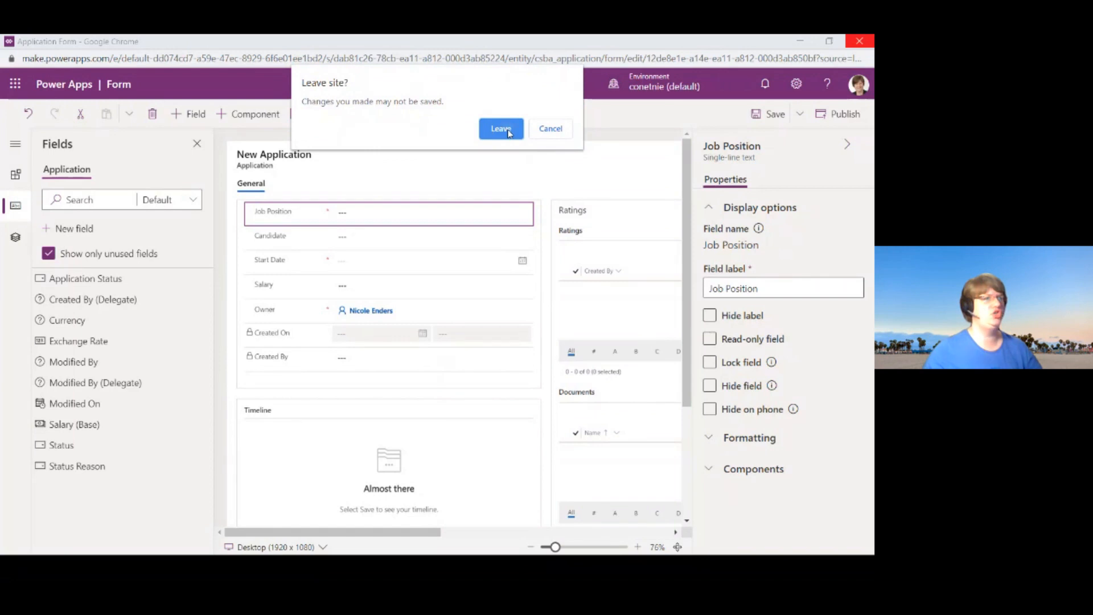
{"action": "left_click", "coordinate": [513, 132]}
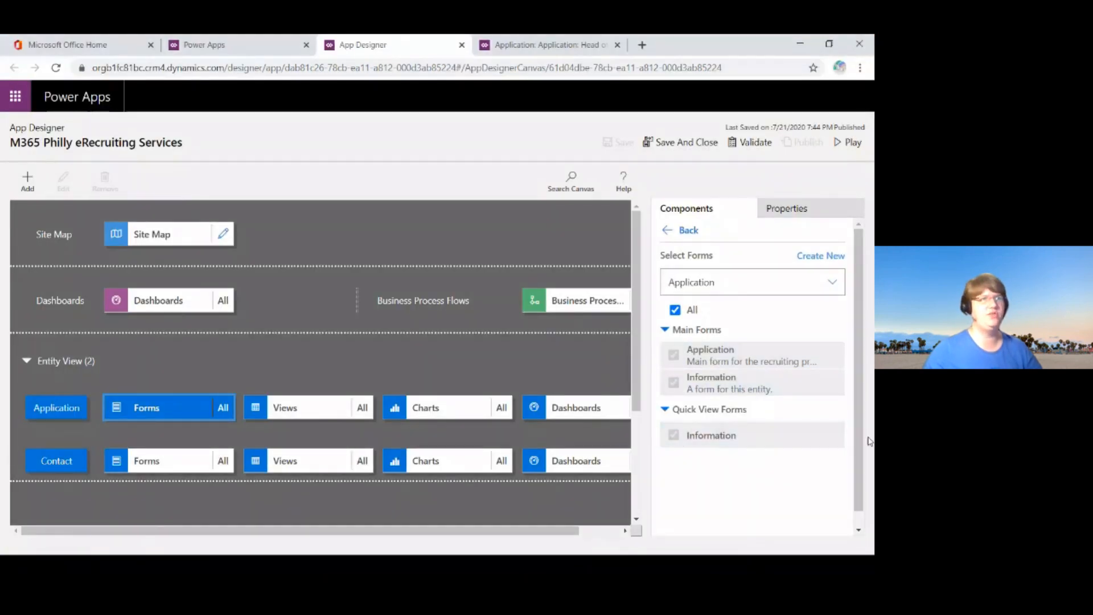
Step: Switch back to the presentation slideshow and advance to the Business Application Superstar checklist slide
{"action": "left_click", "coordinate": [800, 45]}
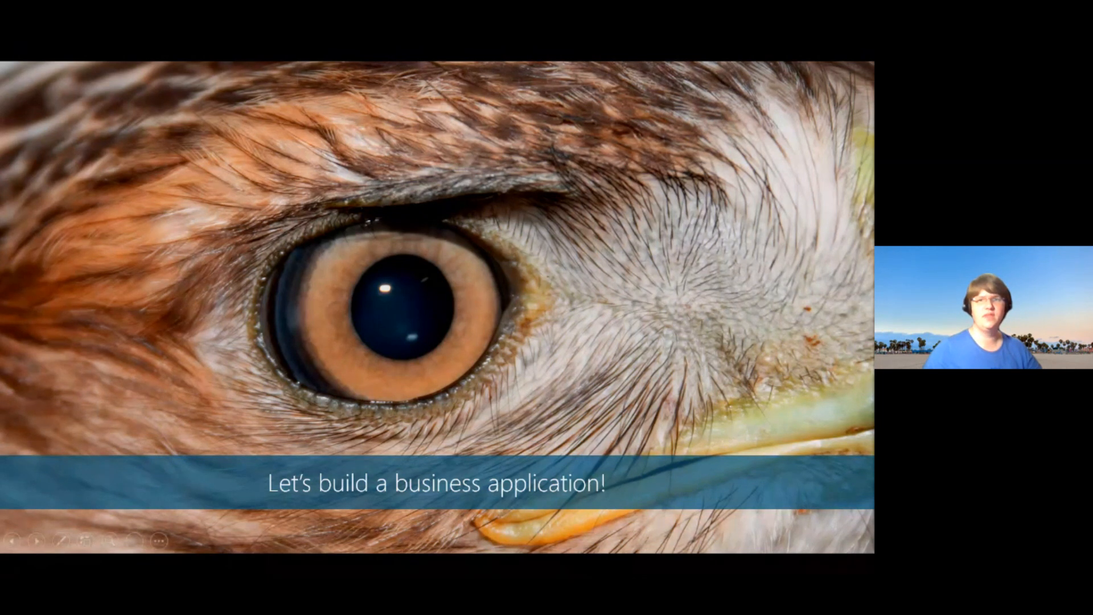
{"action": "key", "text": "Right"}
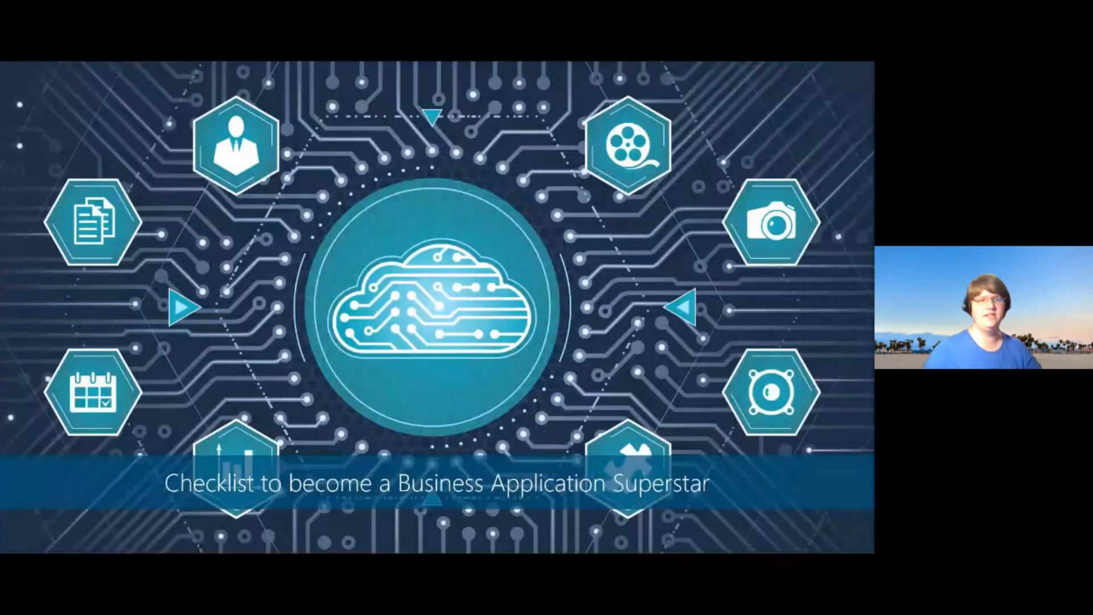